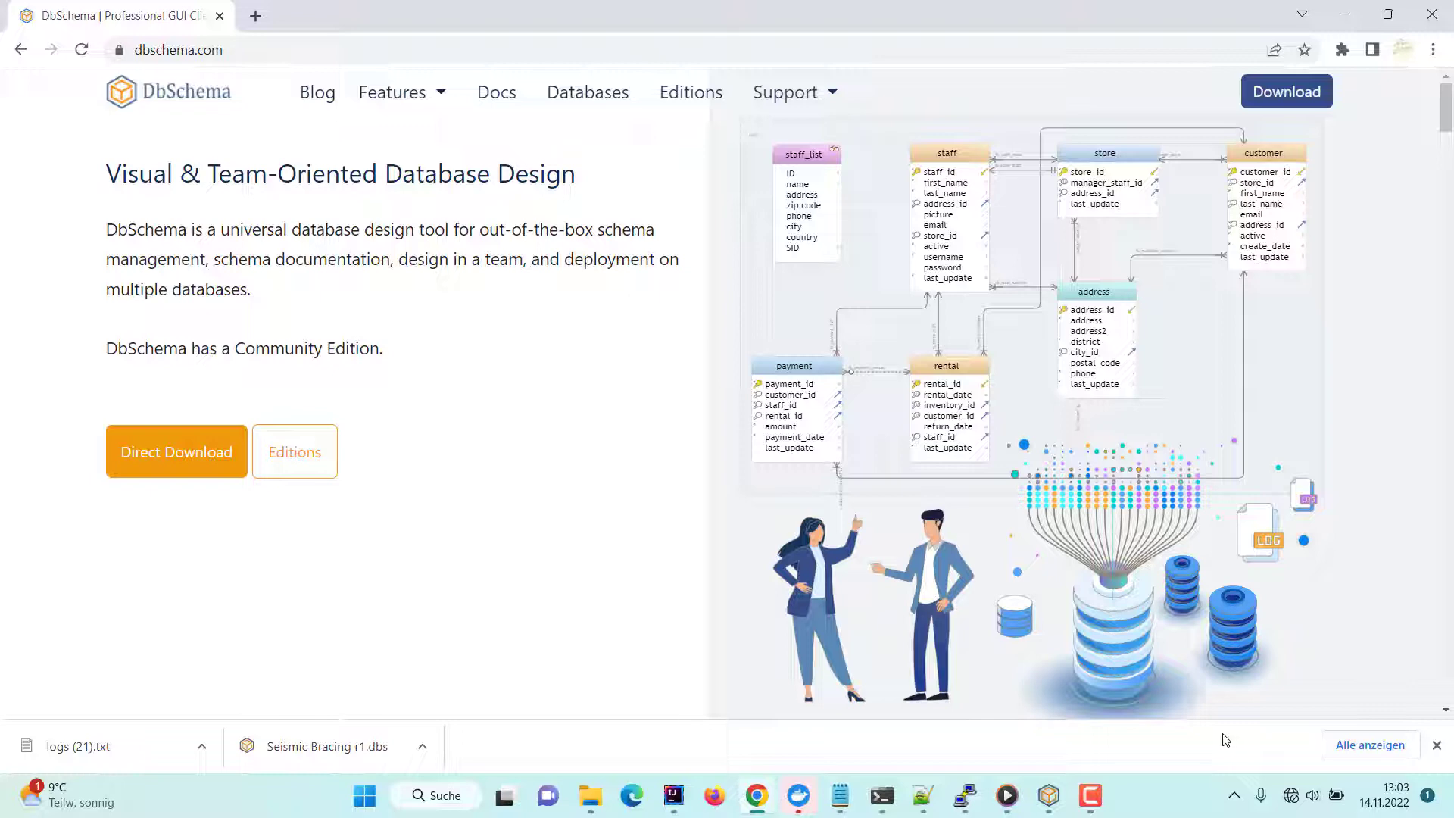
- Switch to DbSchema and start a new project that connects to a MySql database
click(1083, 733)
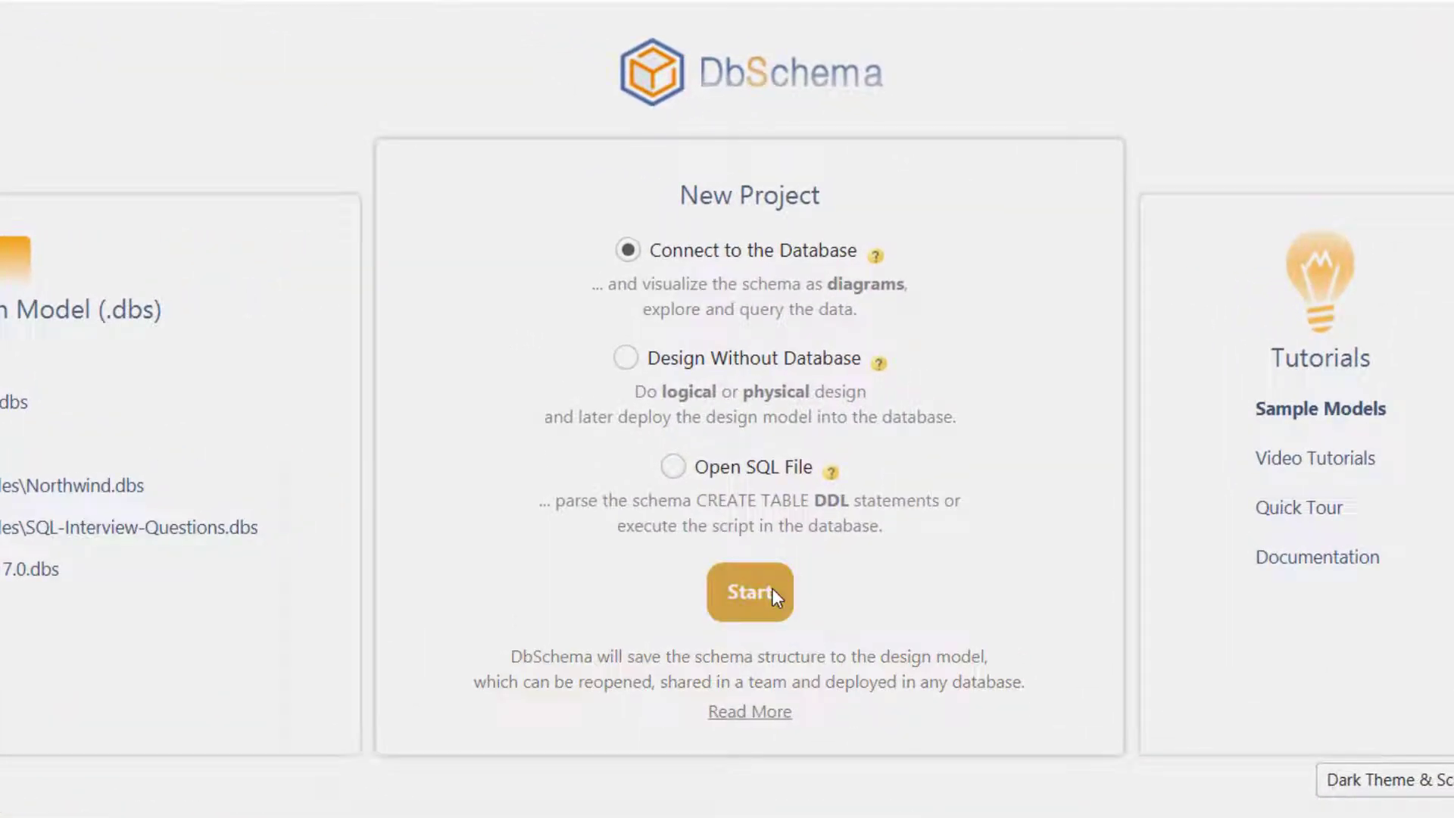
click(771, 587)
click(706, 779)
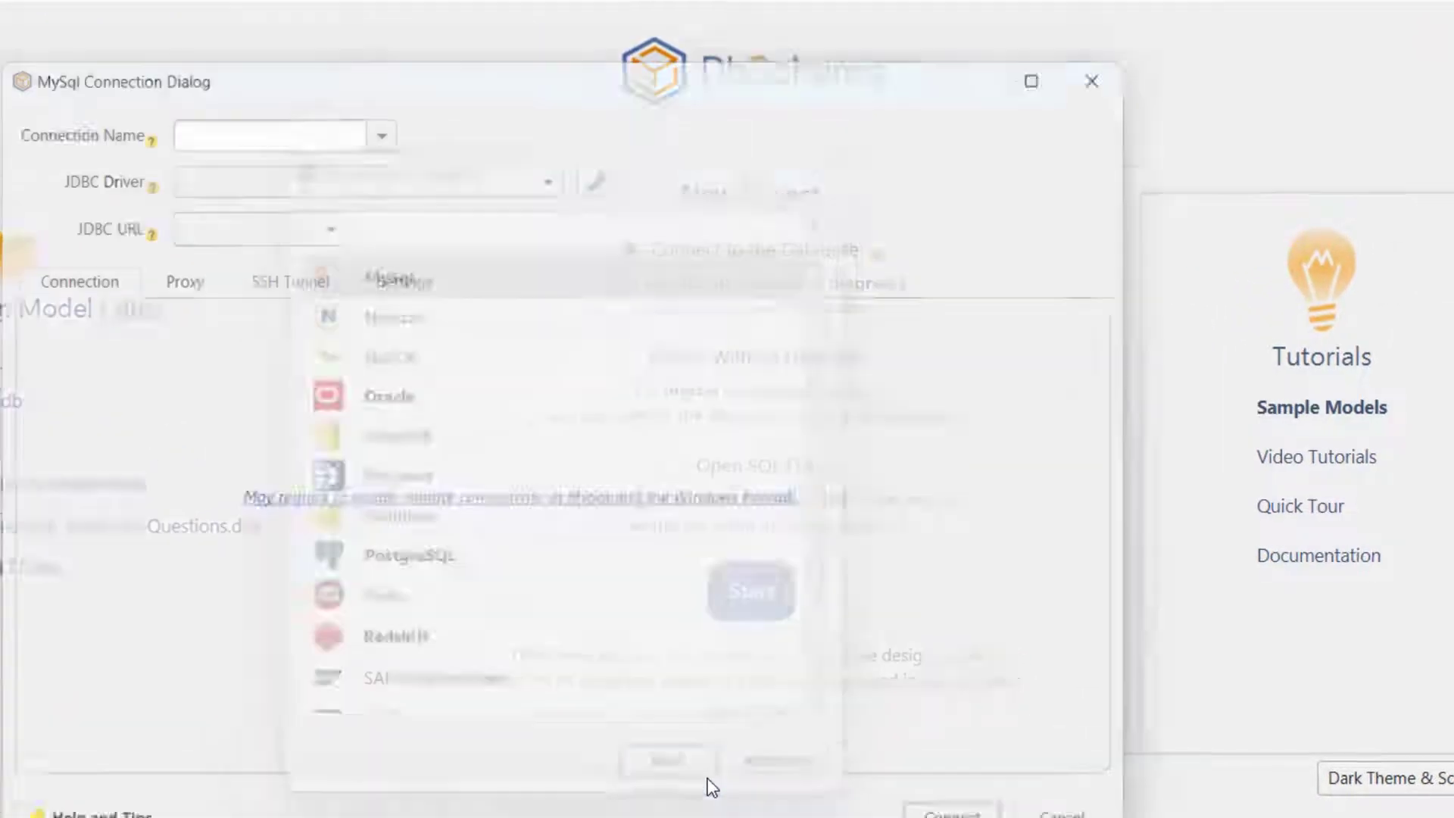
- Connect to MySql on this computer using the Standard JDBC URL and reverse engineer the sakila schema
click(347, 184)
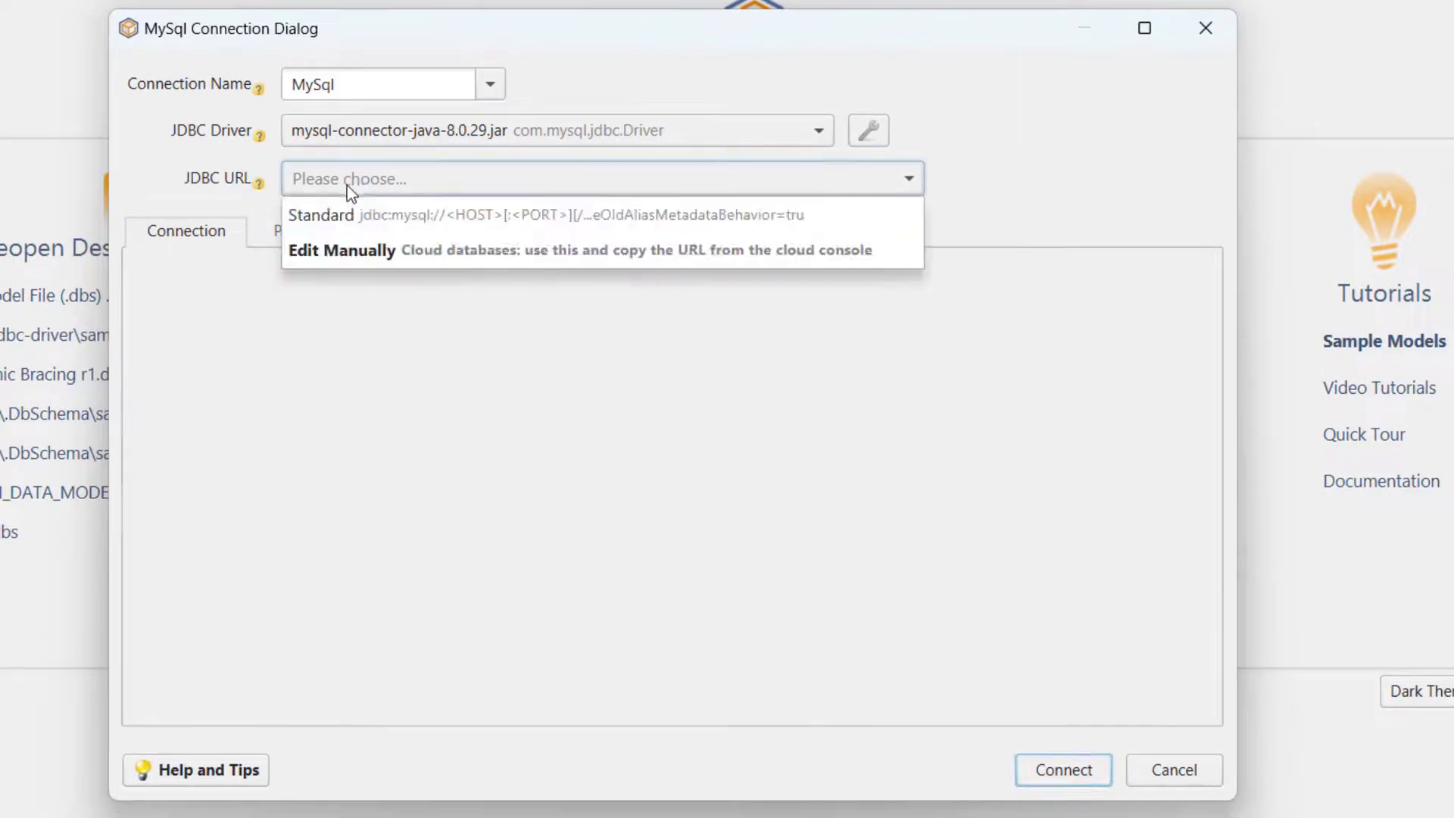
click(348, 213)
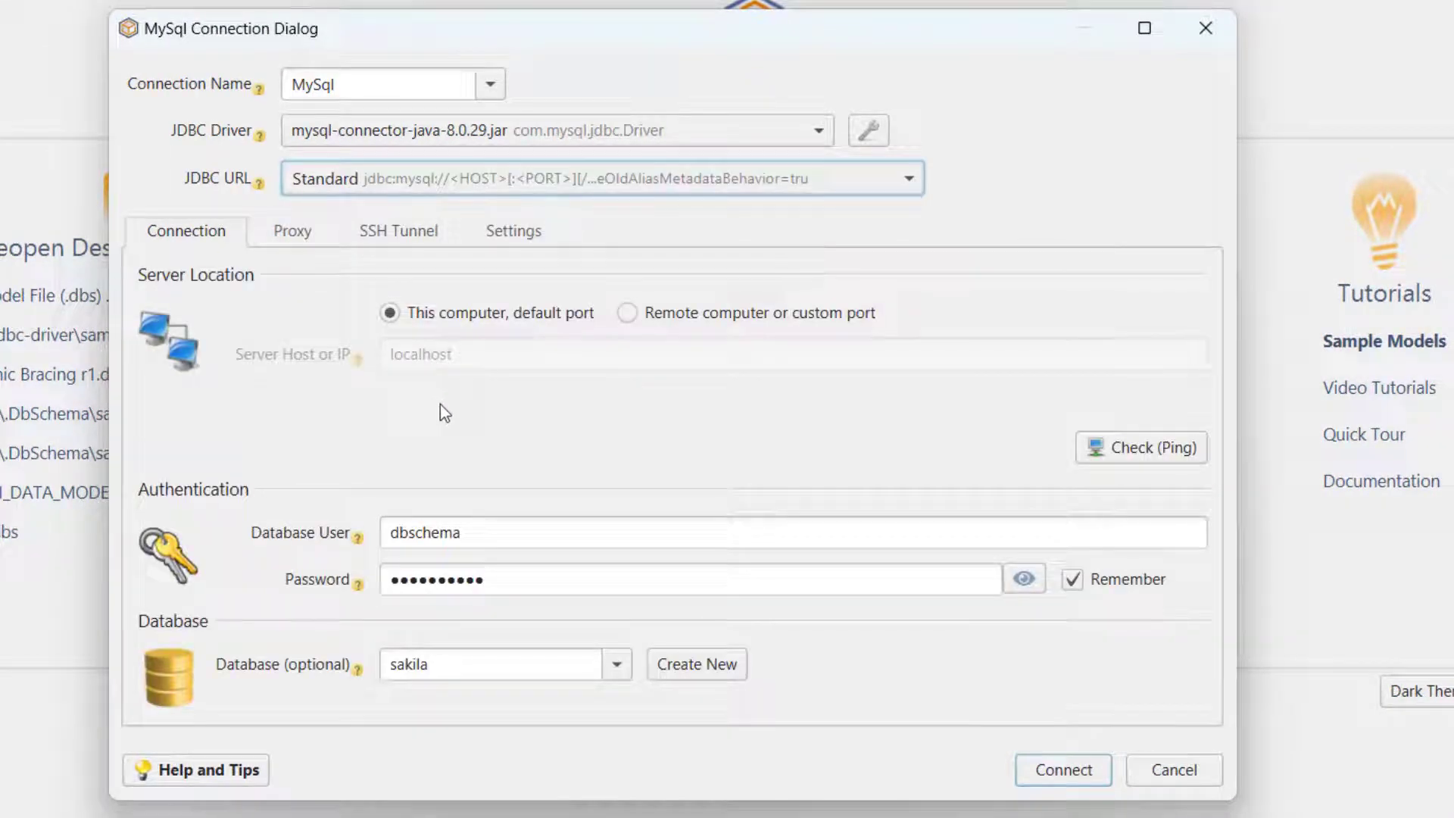
click(1045, 772)
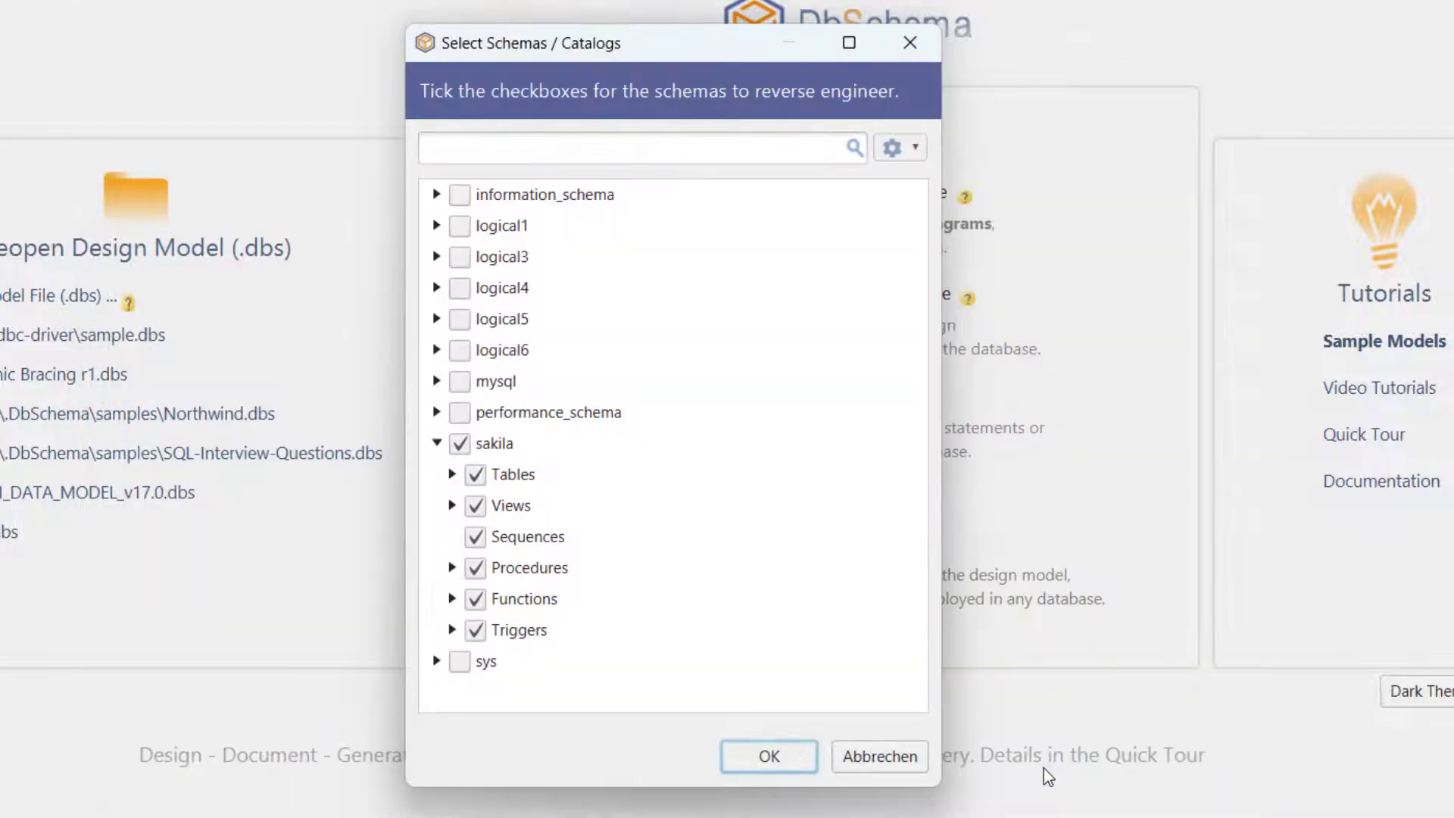
click(769, 757)
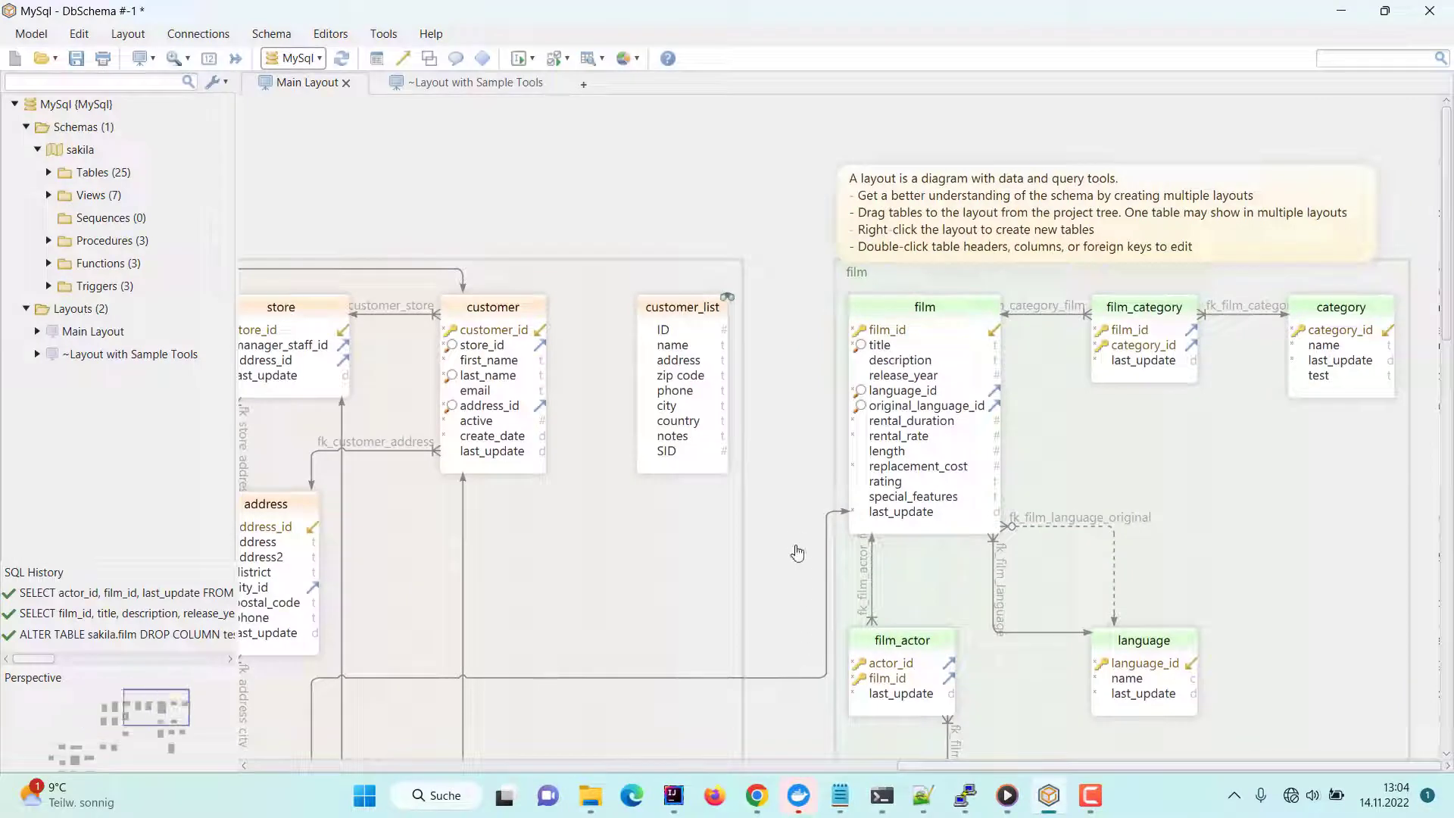
- Look over the Main Layout diagram and the sample layout's Relational Data Explorer, Query Builder and SQL Editor
scroll(729, 321, down, 3)
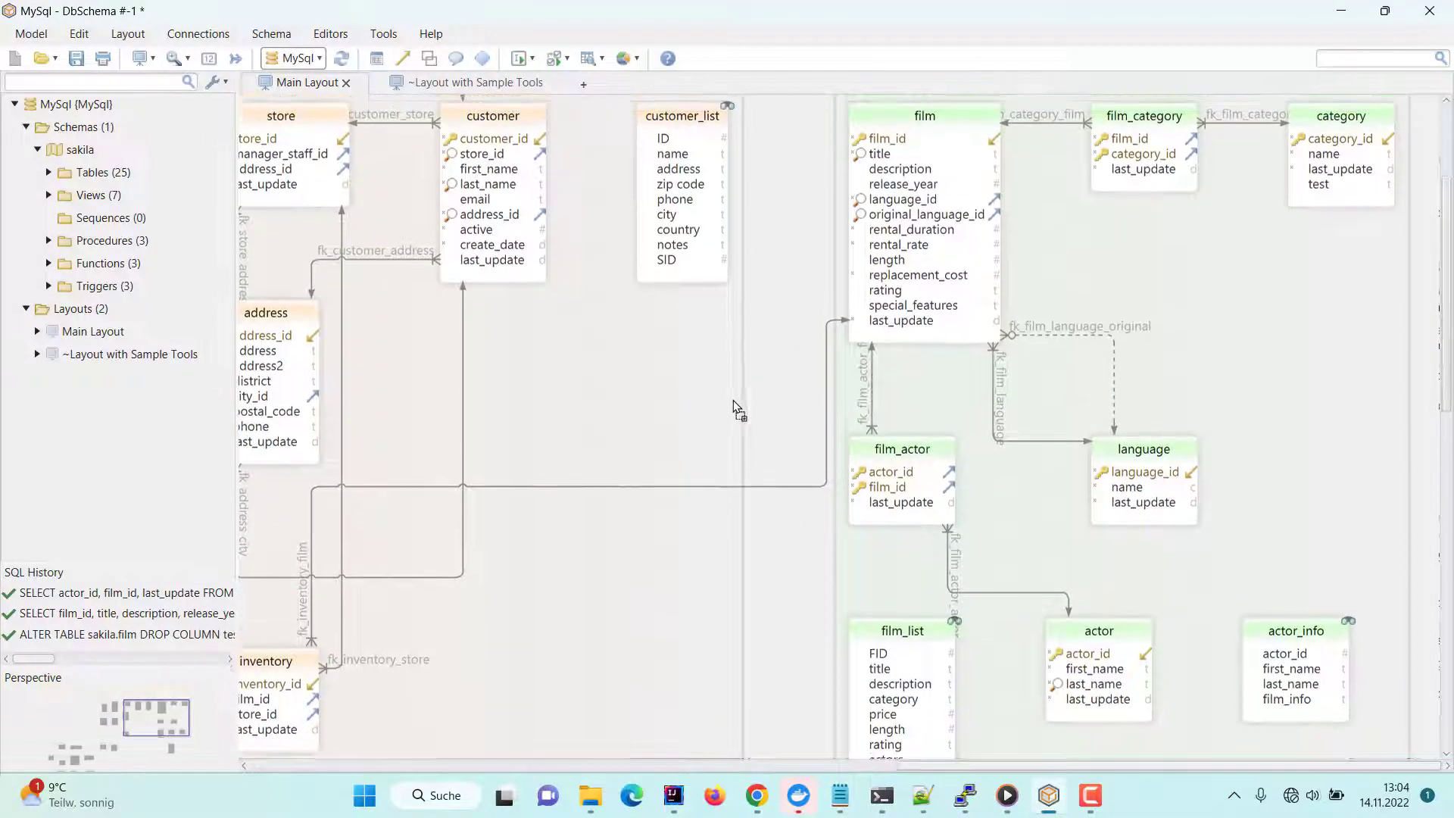
scroll(806, 502, up, 3)
scroll(929, 495, left, 2)
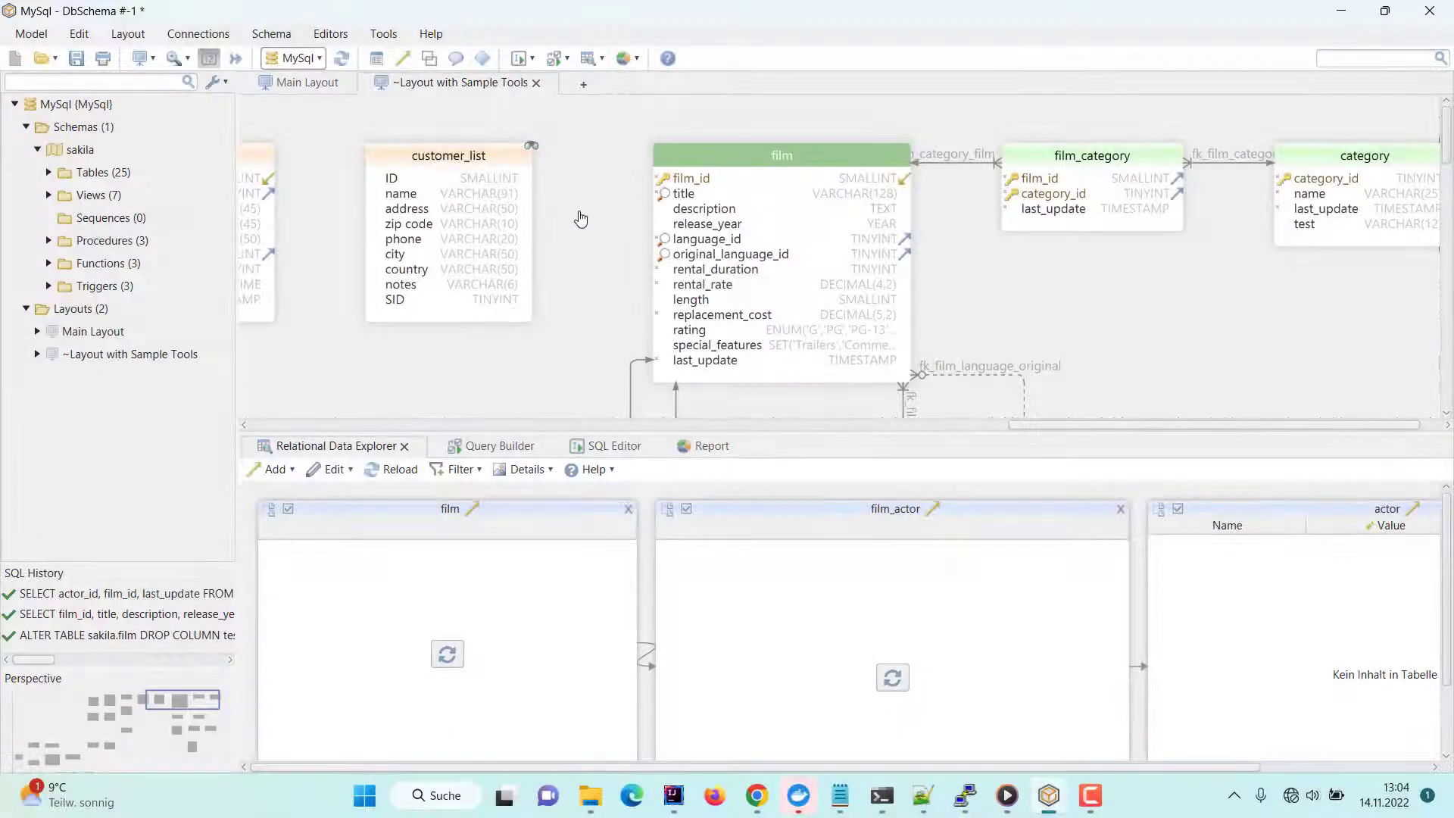
click(448, 655)
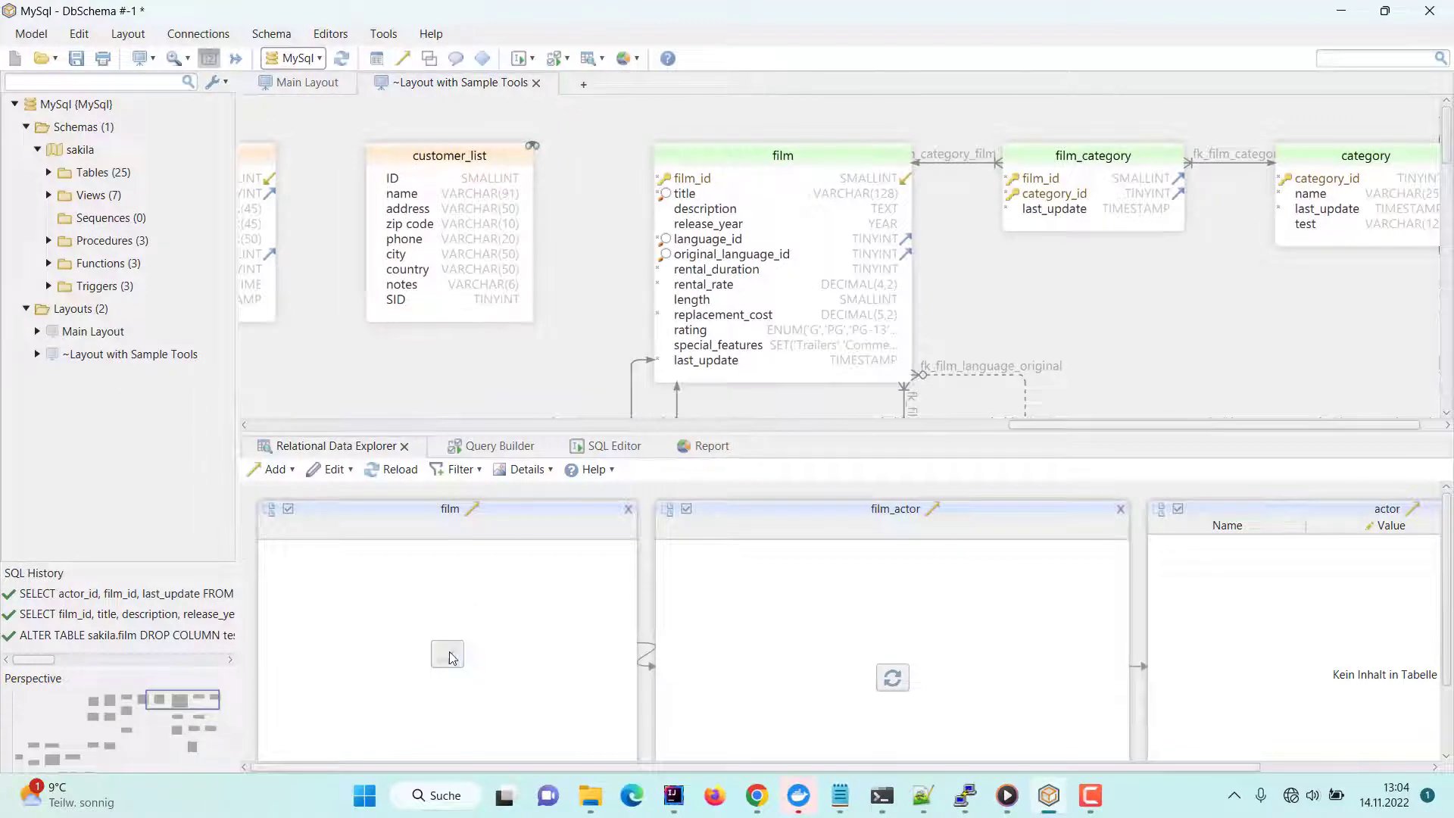
click(481, 448)
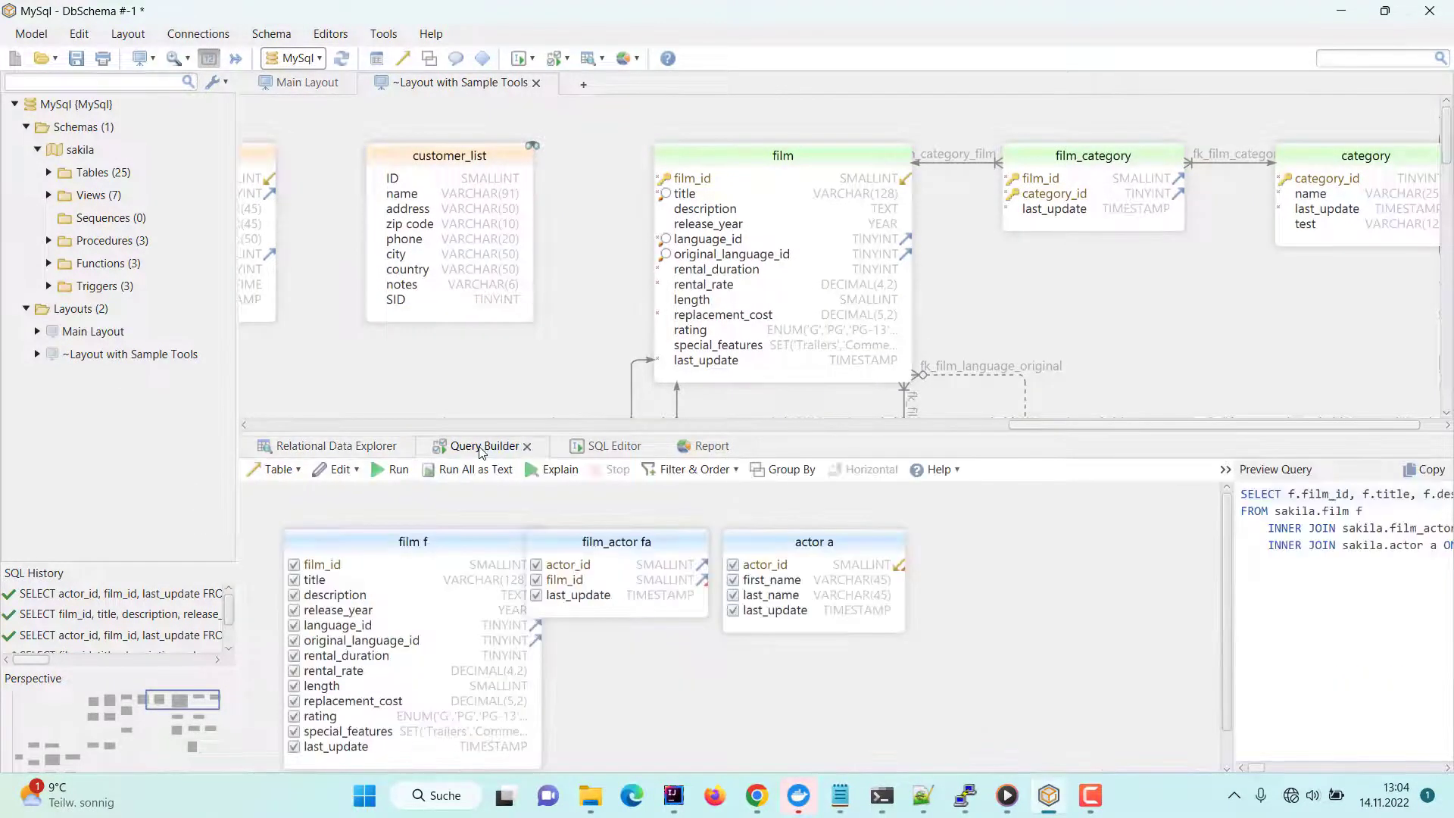
click(590, 450)
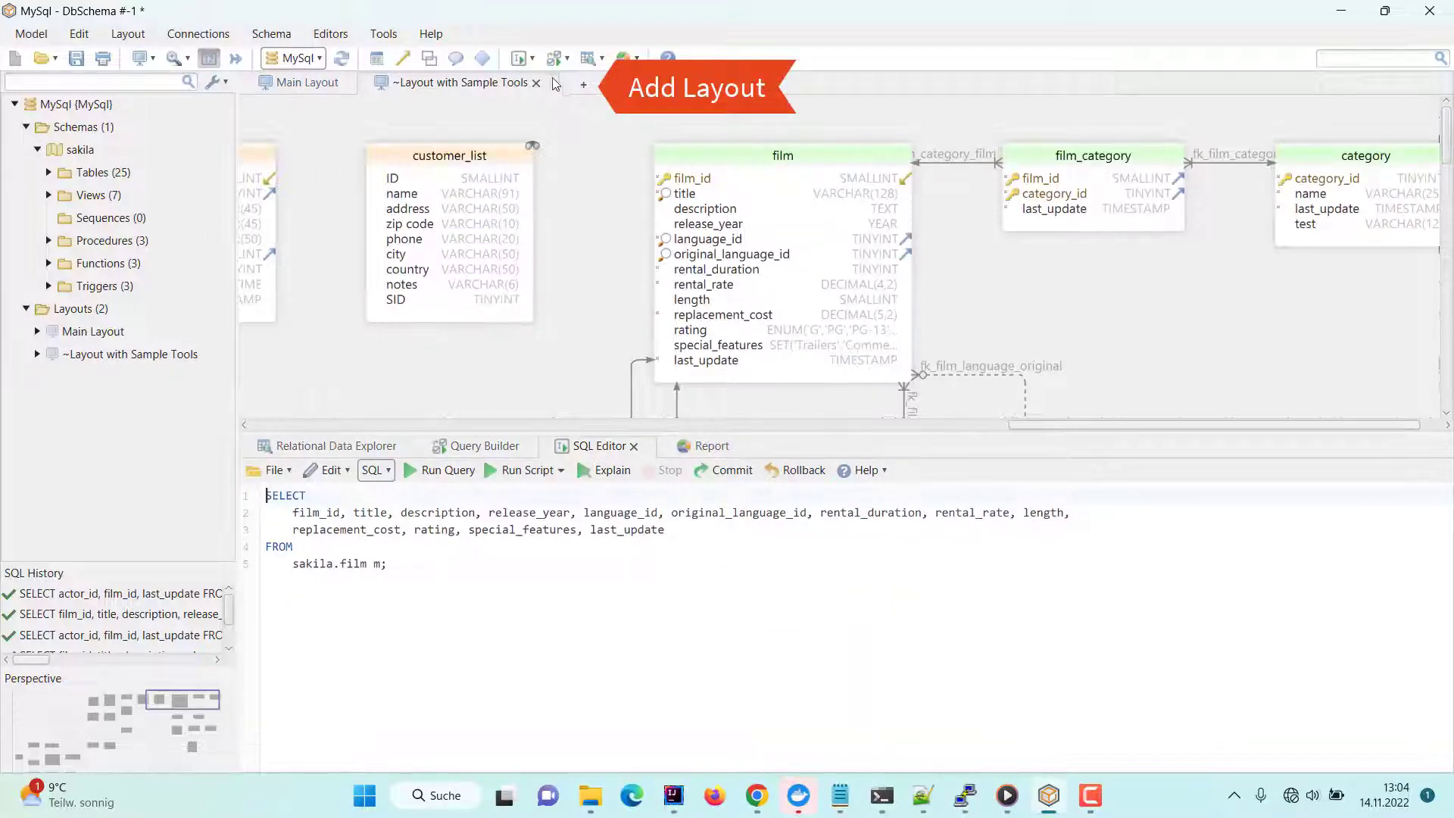
- Create a new layout named Layout that includes the sakila.actor table
click(583, 85)
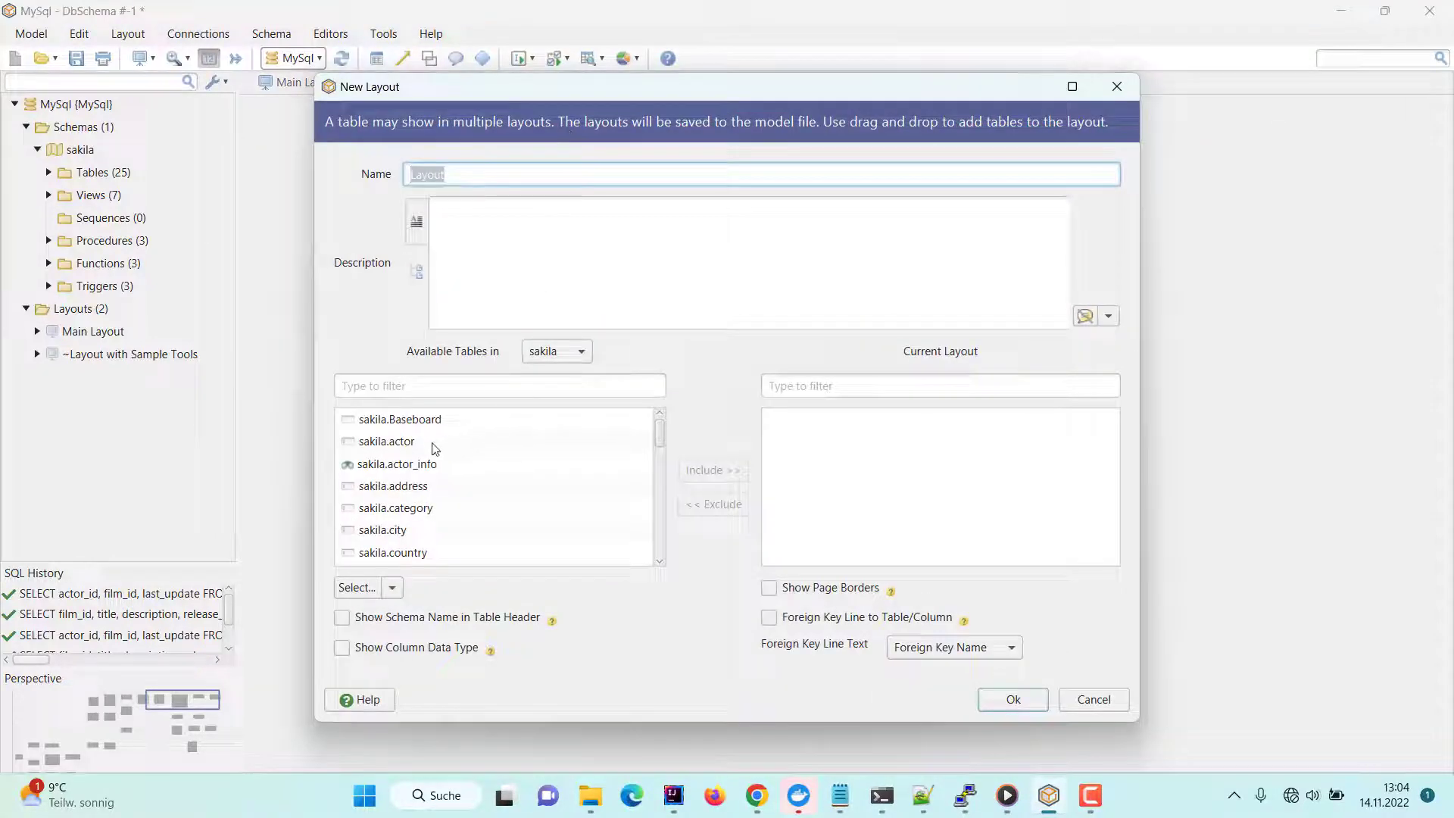
double_click(436, 446)
click(999, 701)
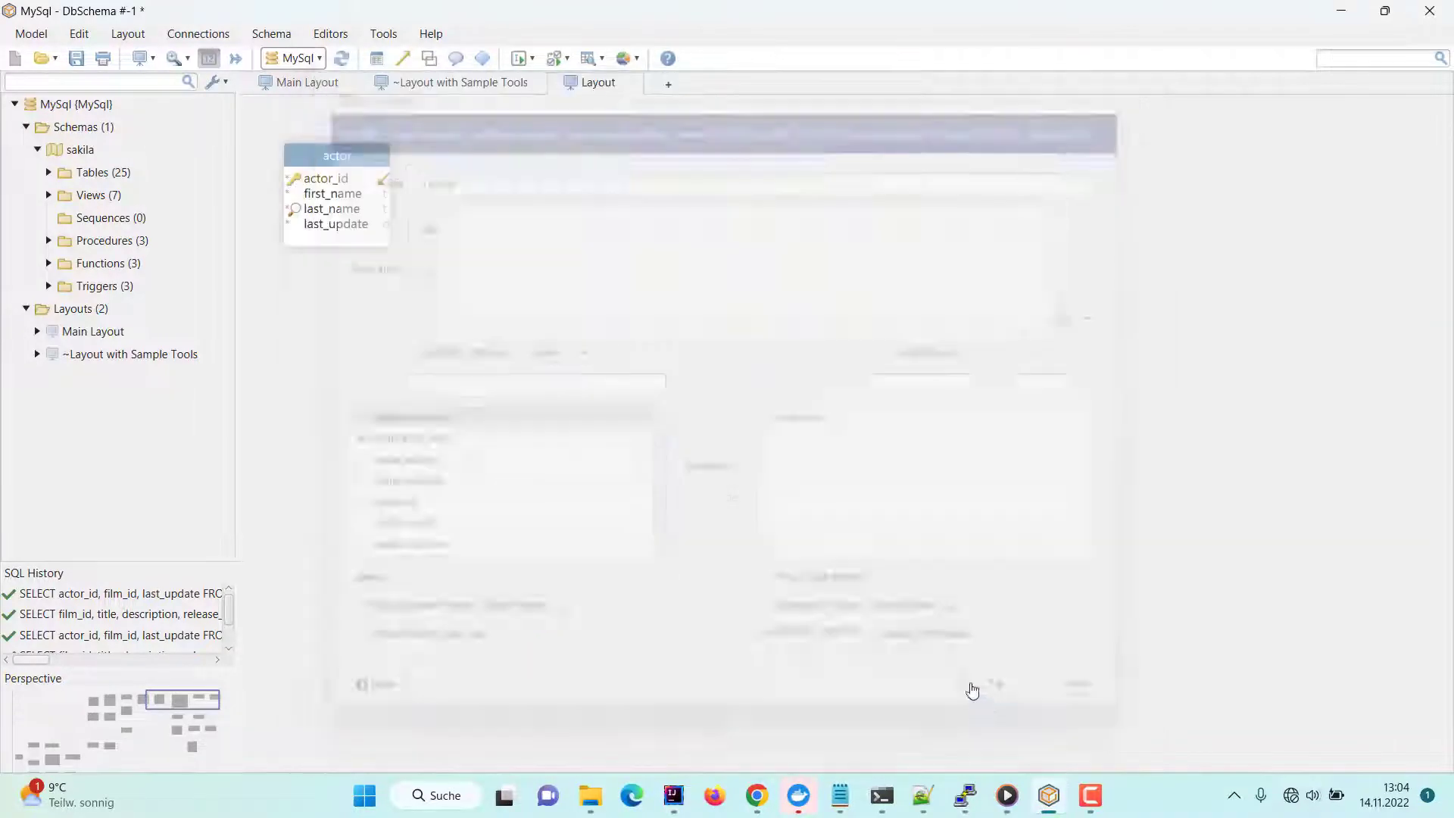
- Add the address table from the sakila tables to the new layout, below and to the right of actor
click(49, 173)
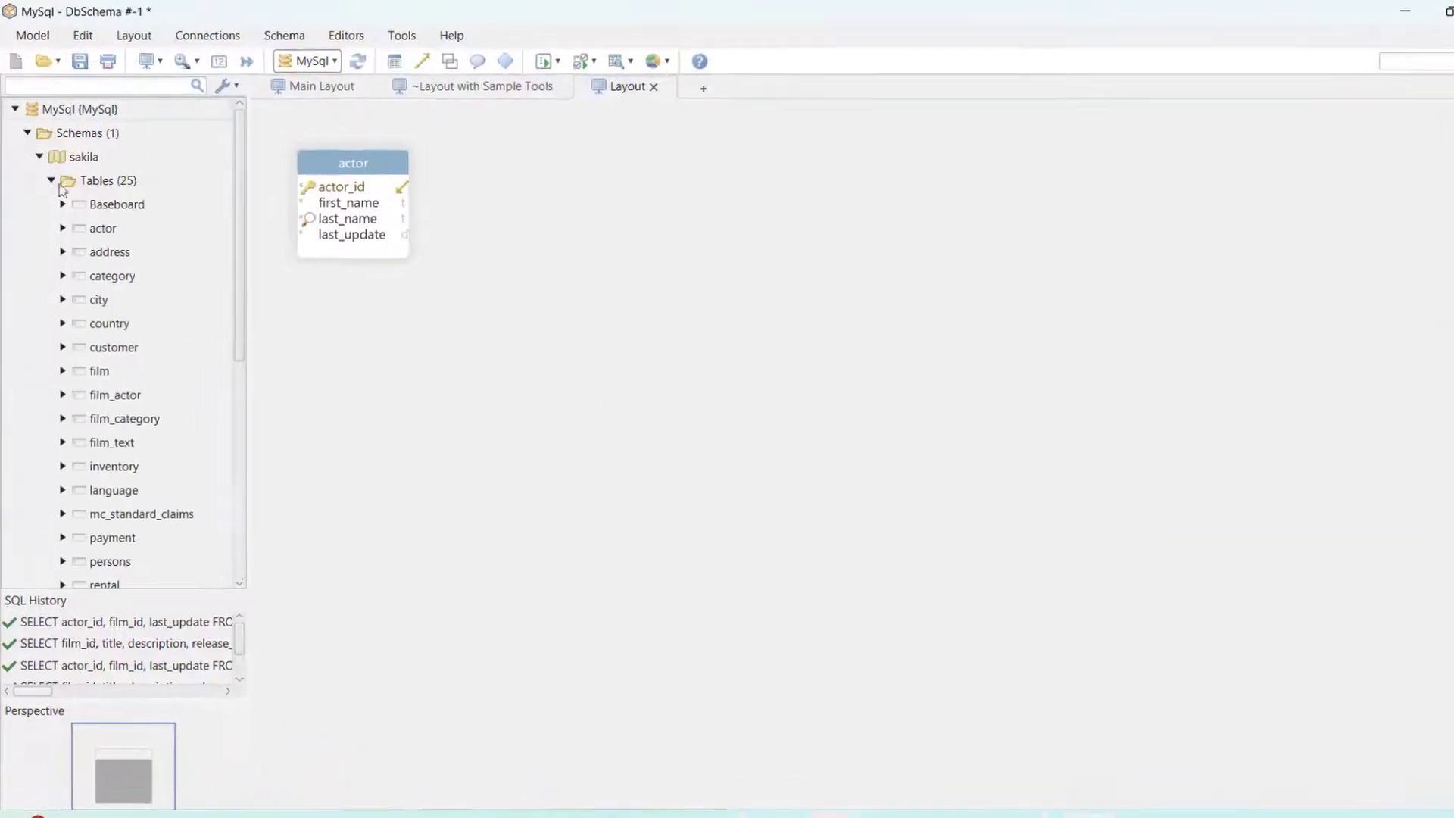
drag(99, 243, 470, 299)
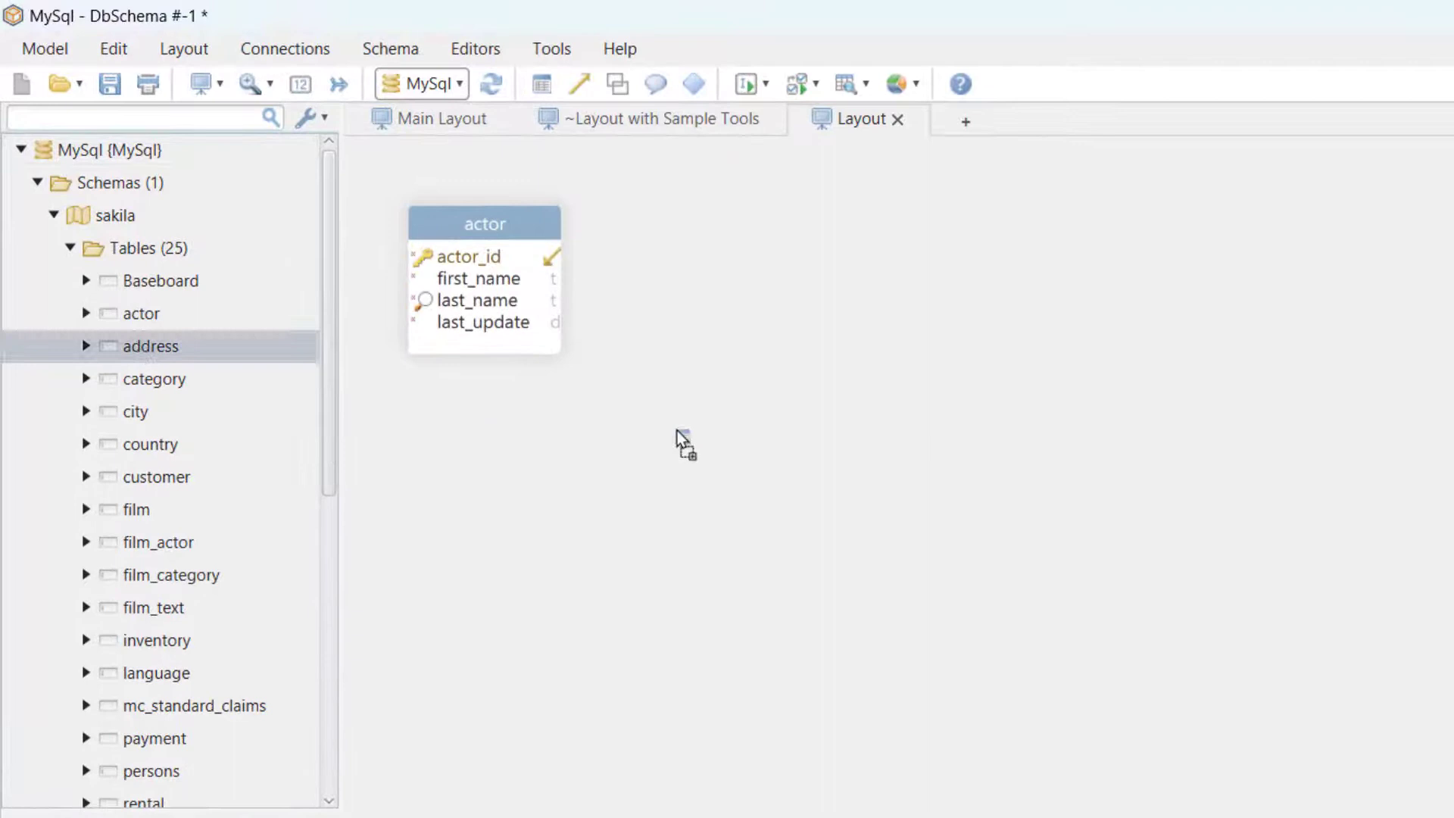
drag(677, 430, 678, 435)
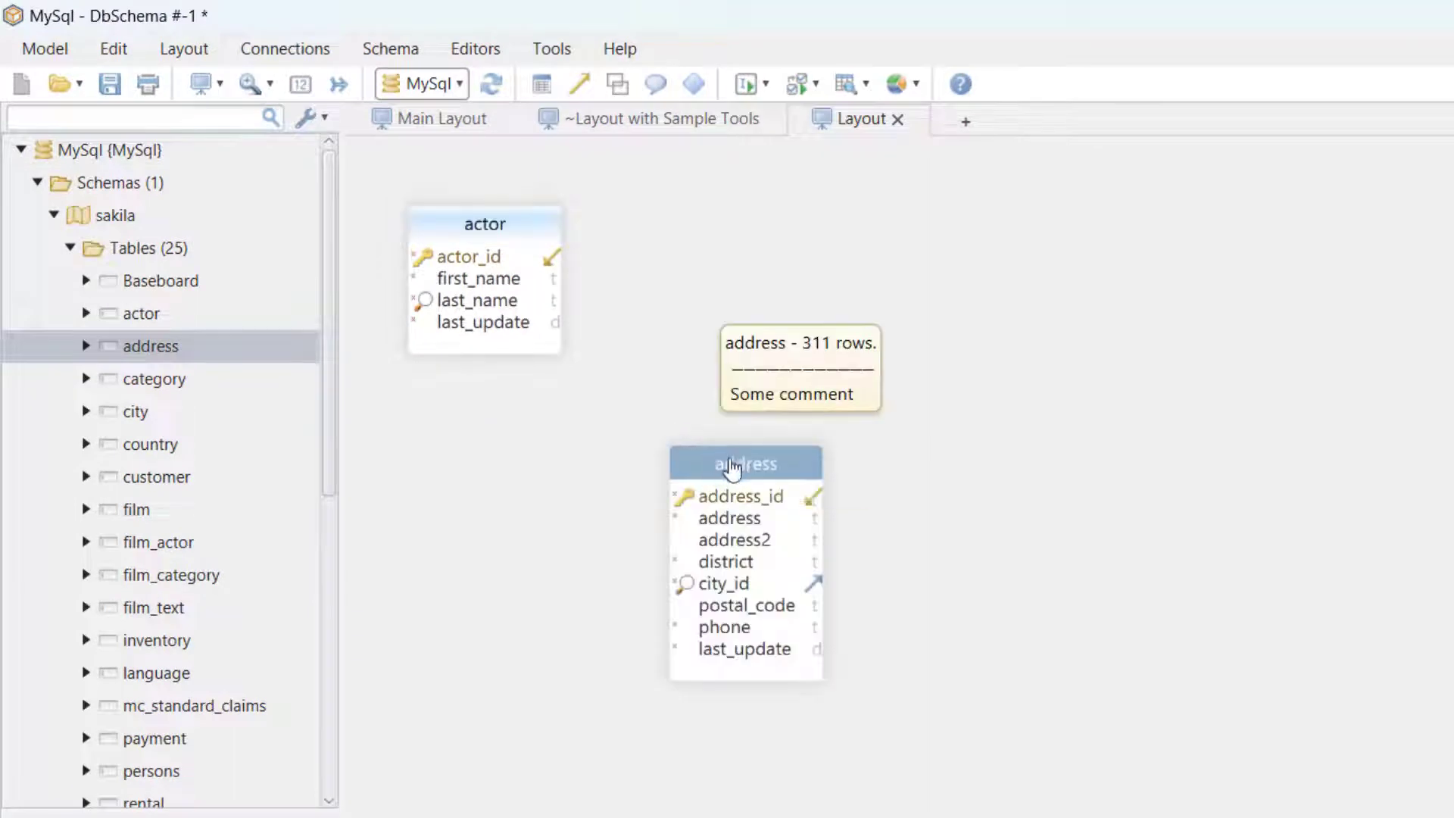
- Add the customer table through fk_customer_address and place it farther to the right of the address table
click(817, 503)
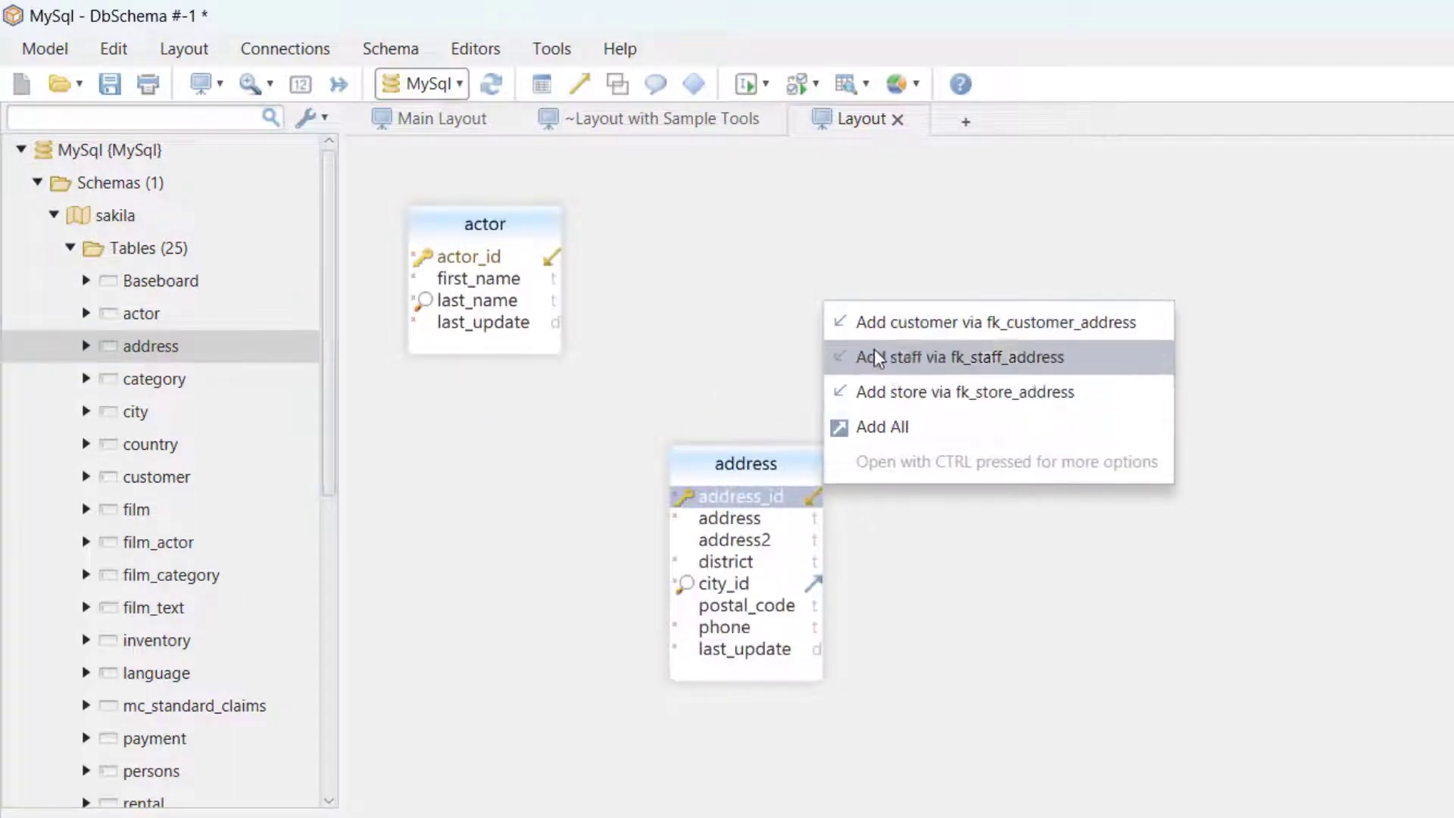
click(883, 326)
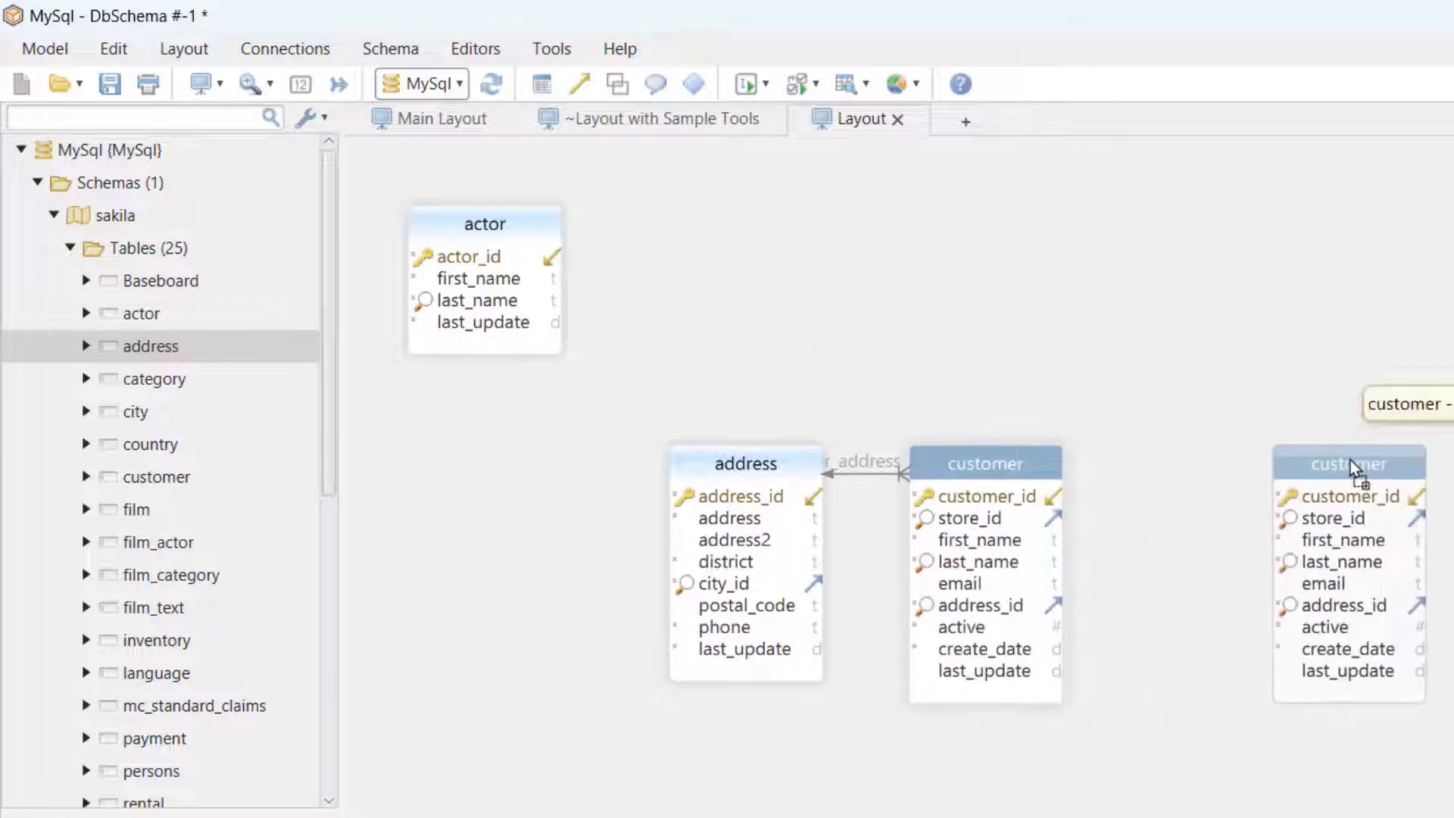
click(1351, 461)
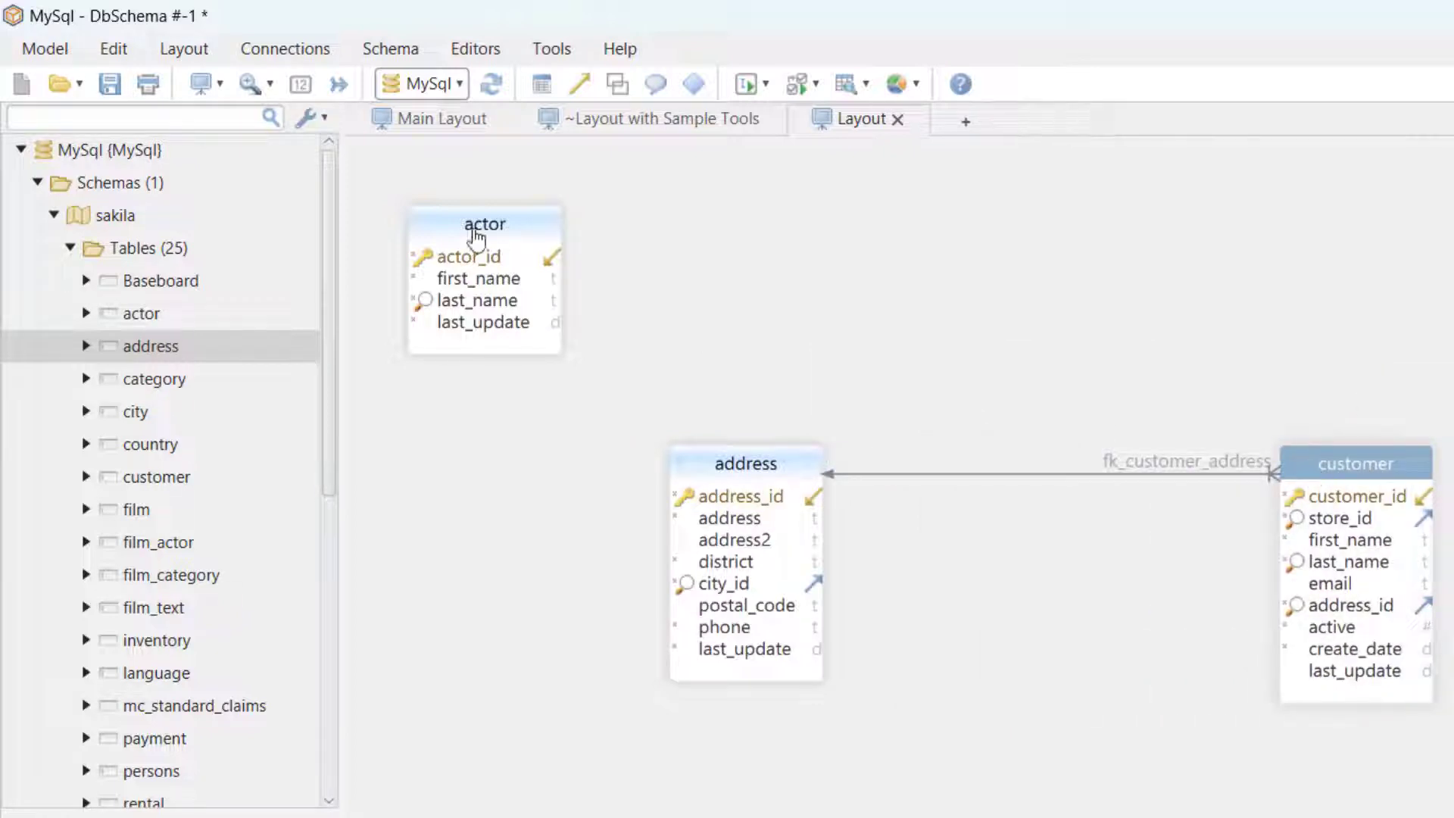
- Show column data types in the new layout and attach the foreign key lines to their columns
click(306, 89)
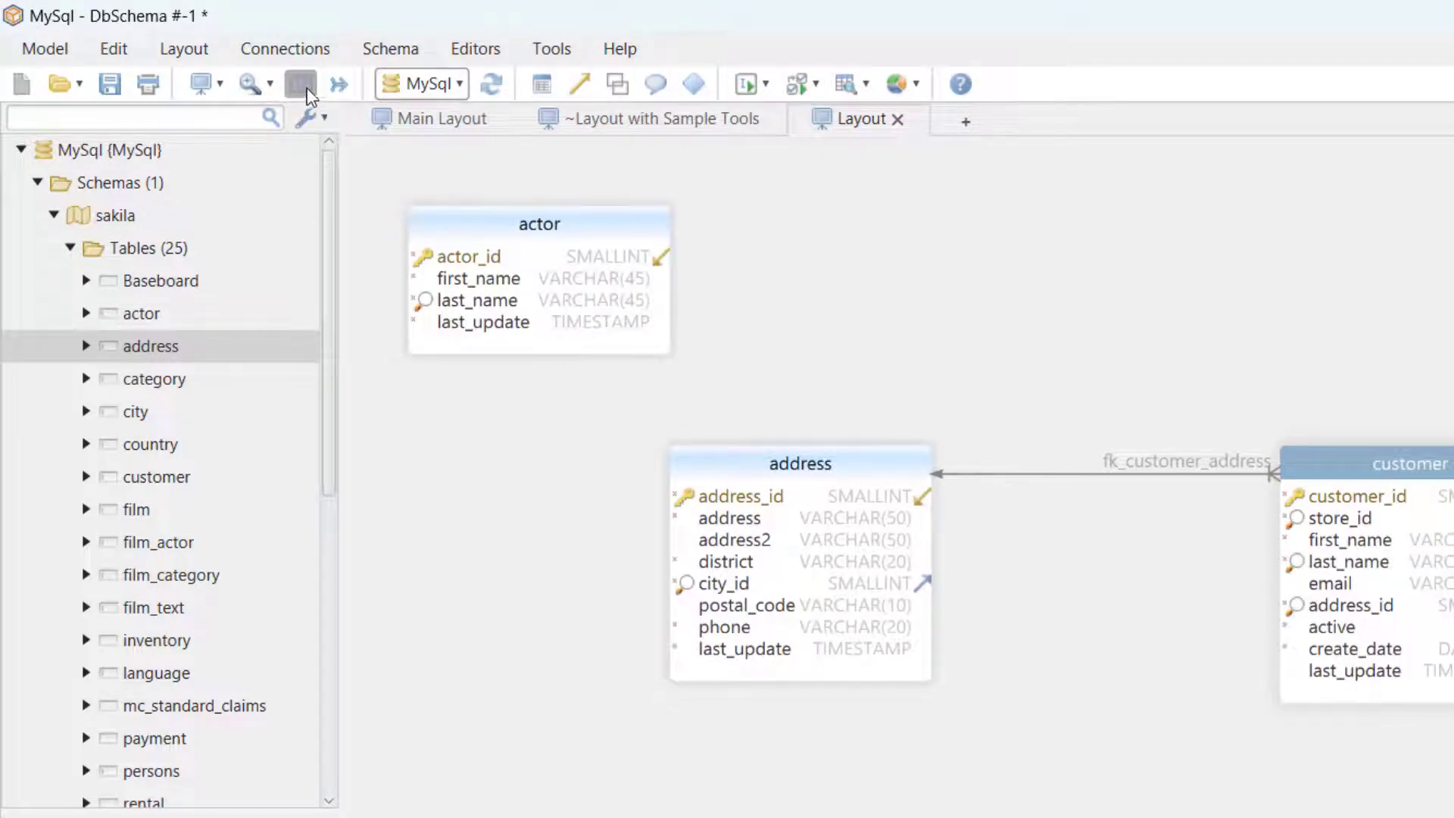
click(334, 87)
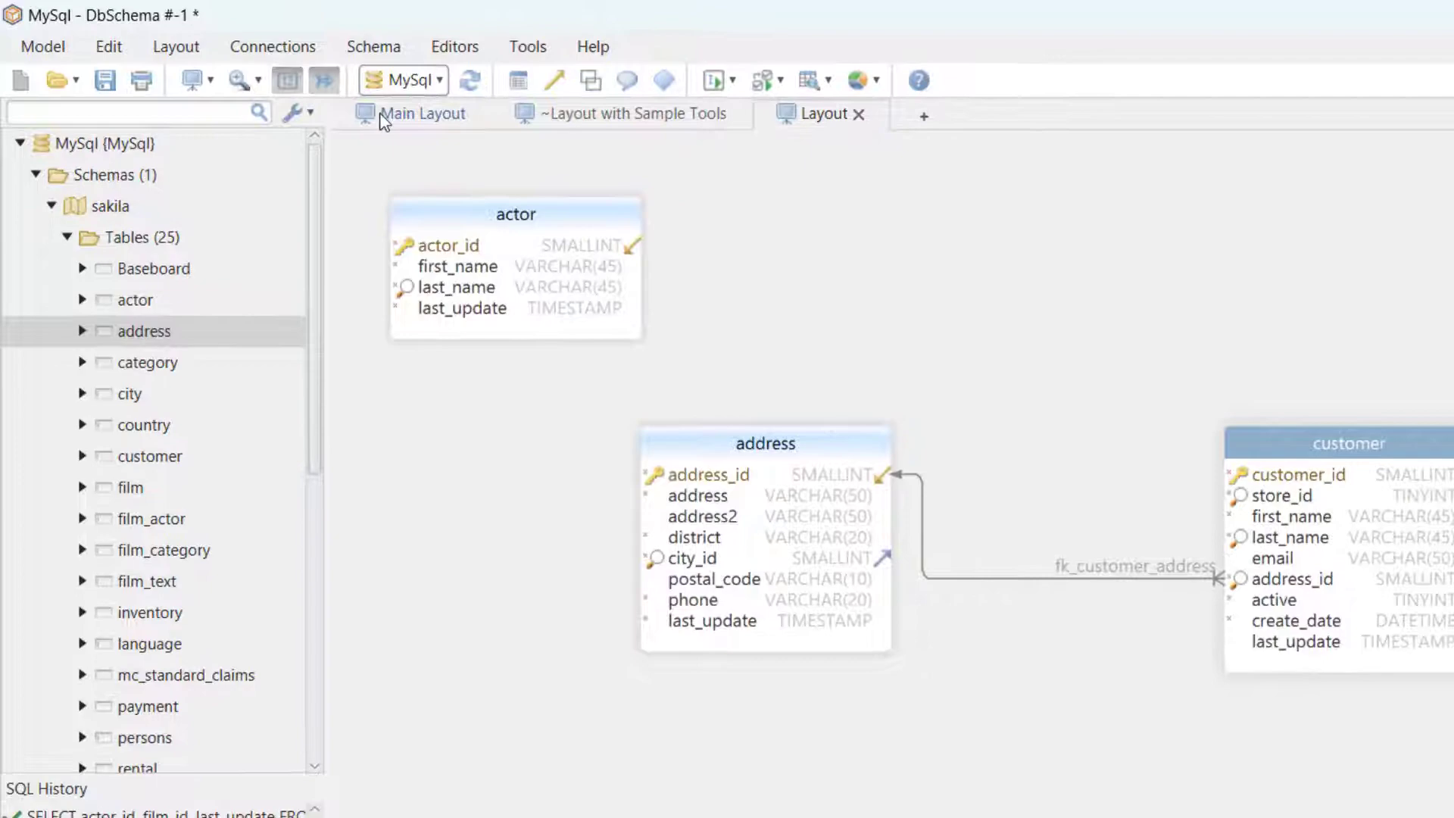
- Add a VARCHAR column named test with length 12 and description Test to the film table in Main Layout
click(383, 121)
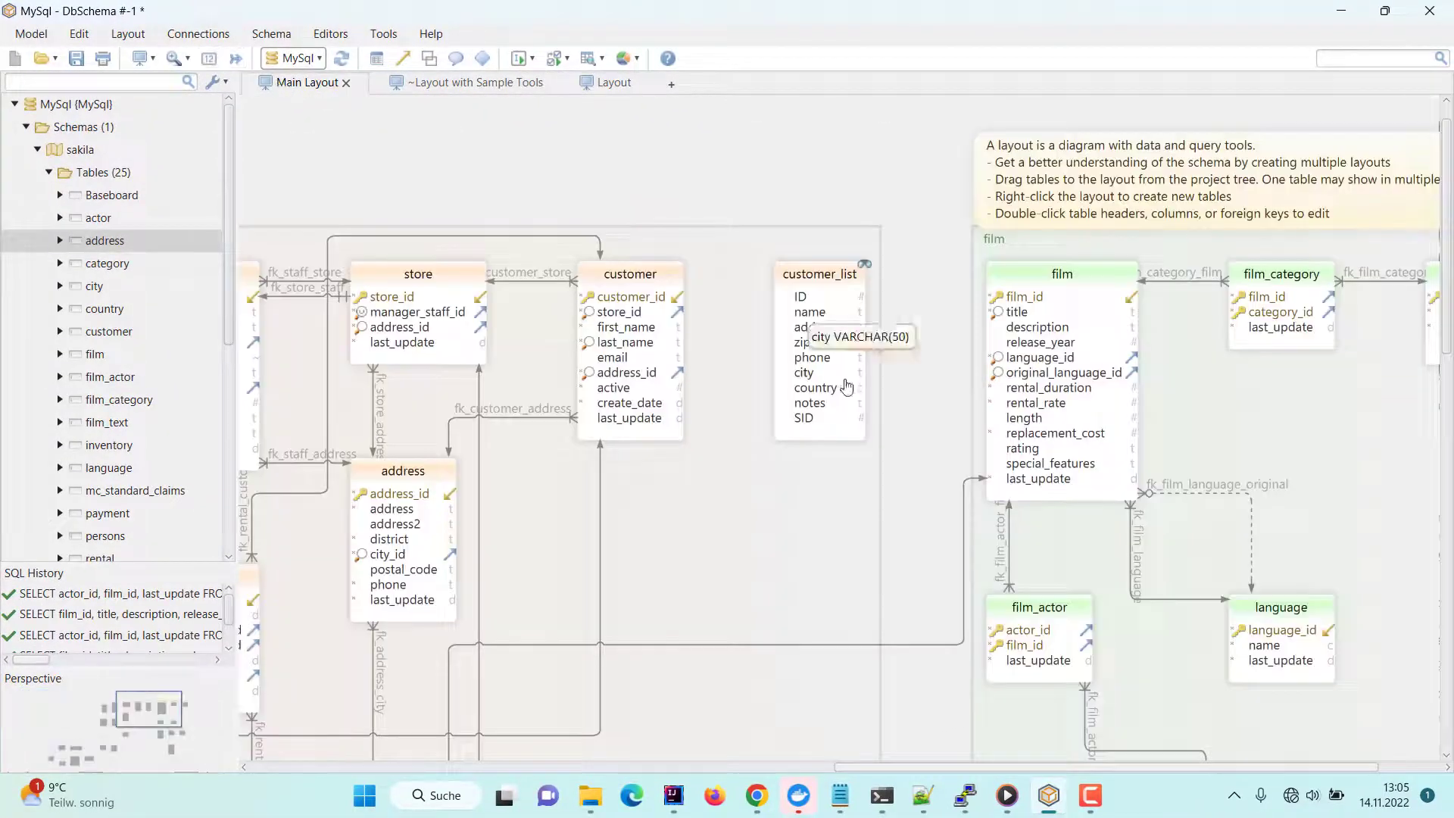
double_click(1042, 275)
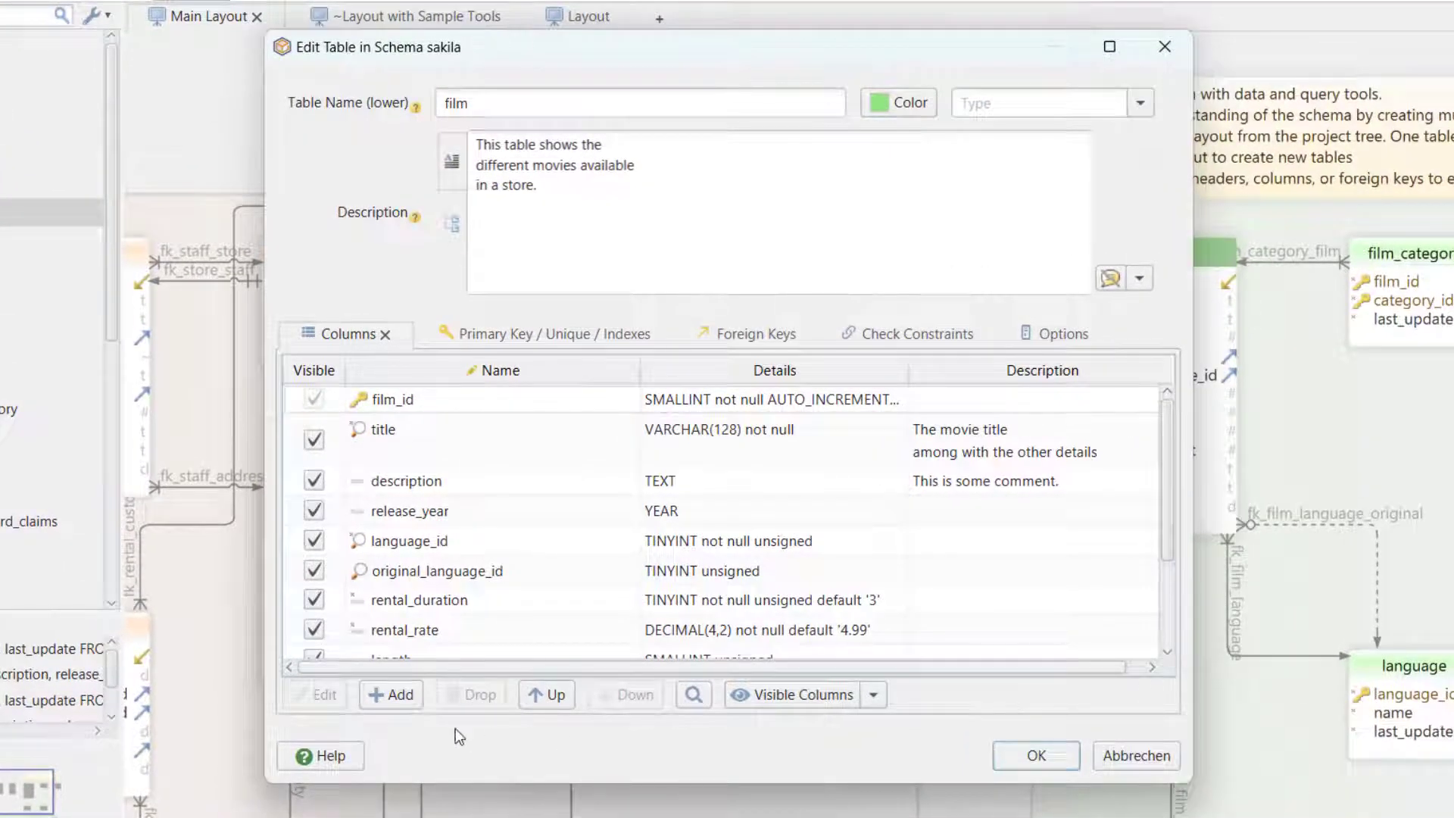
click(409, 695)
text(te)
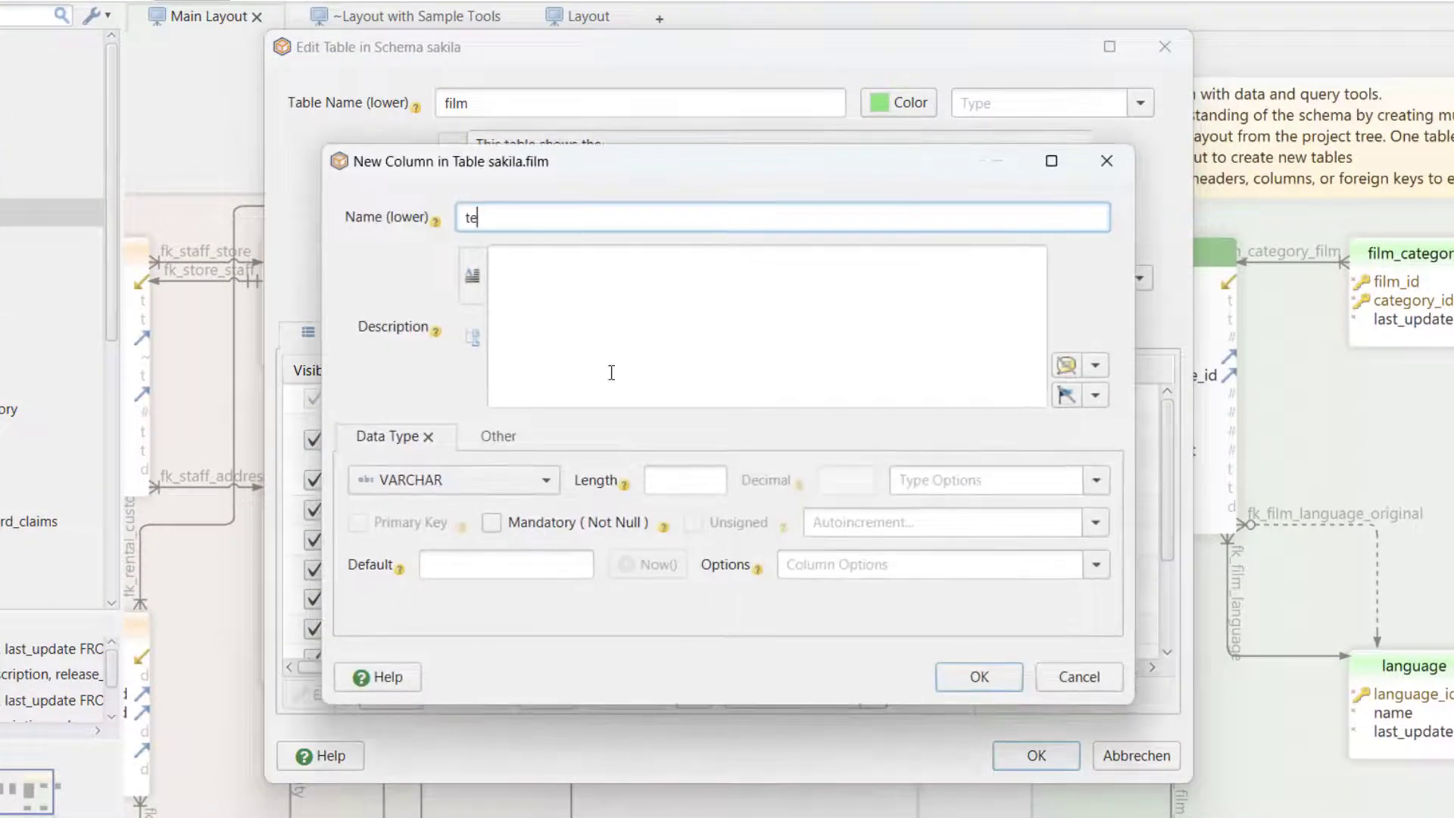
text(st)
click(600, 340)
text(Te)
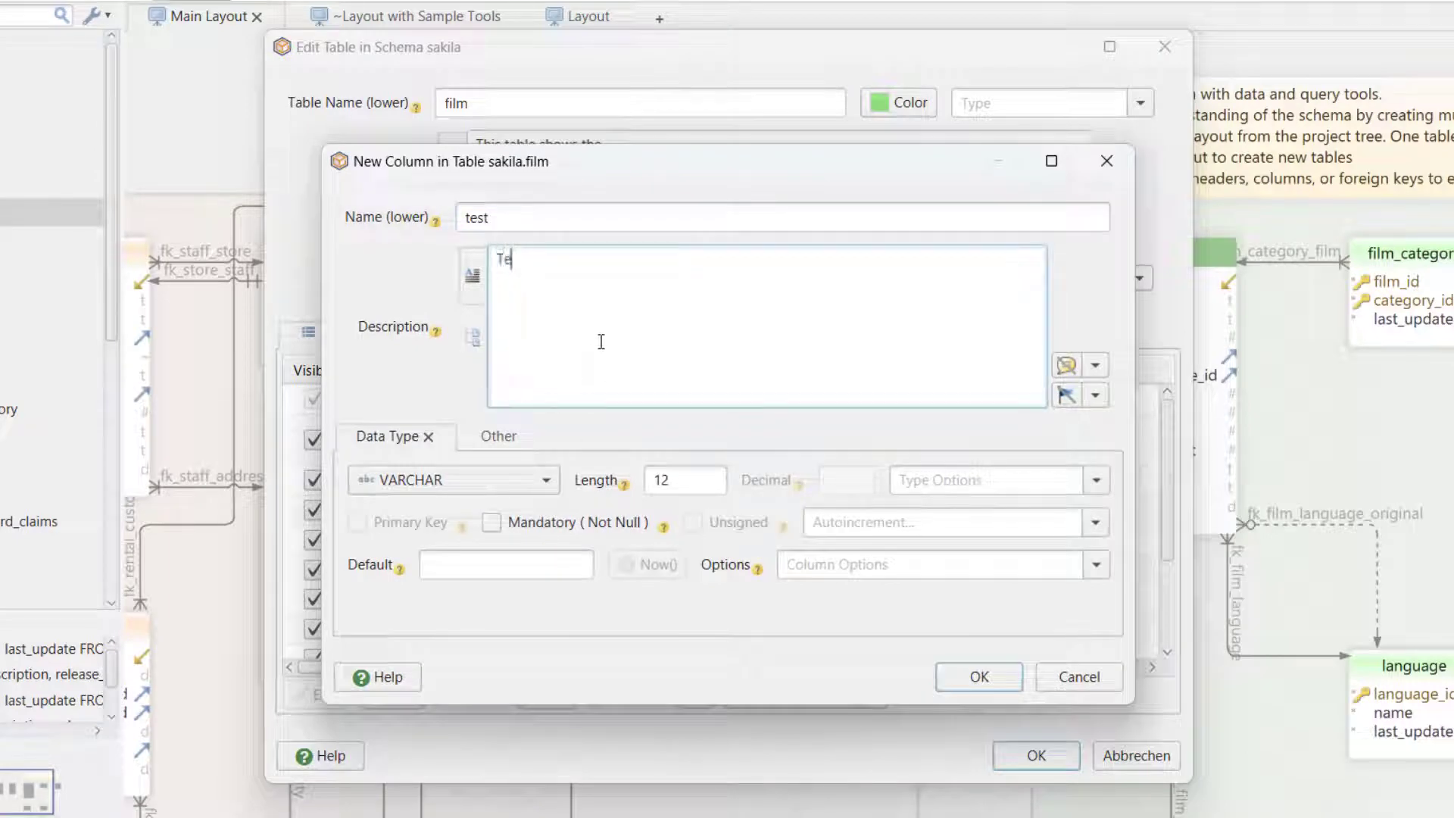
text(st)
click(996, 676)
click(1027, 755)
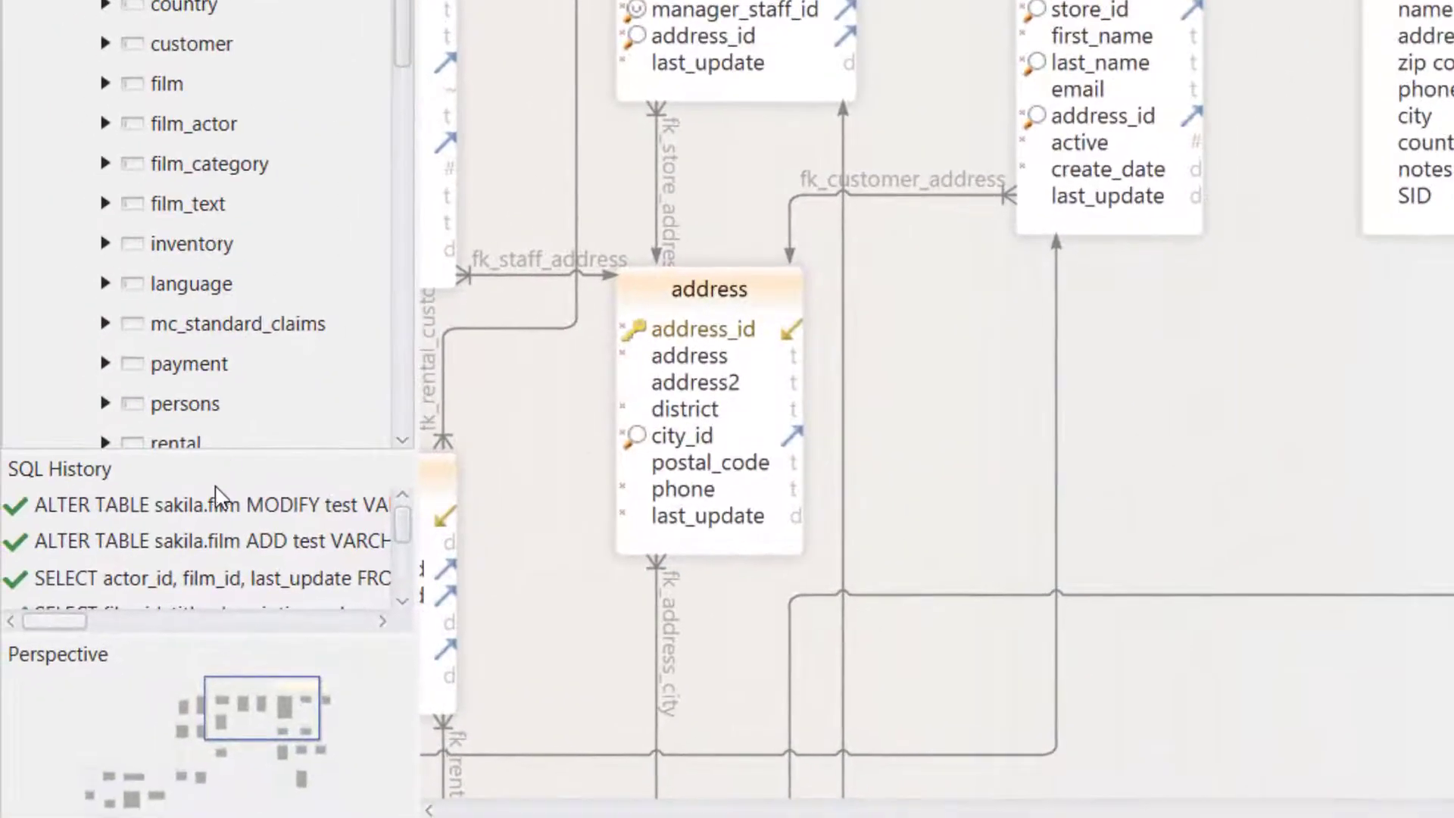
- Examine the latest ALTER TABLE statement for sakila.film in the SQL History
click(218, 509)
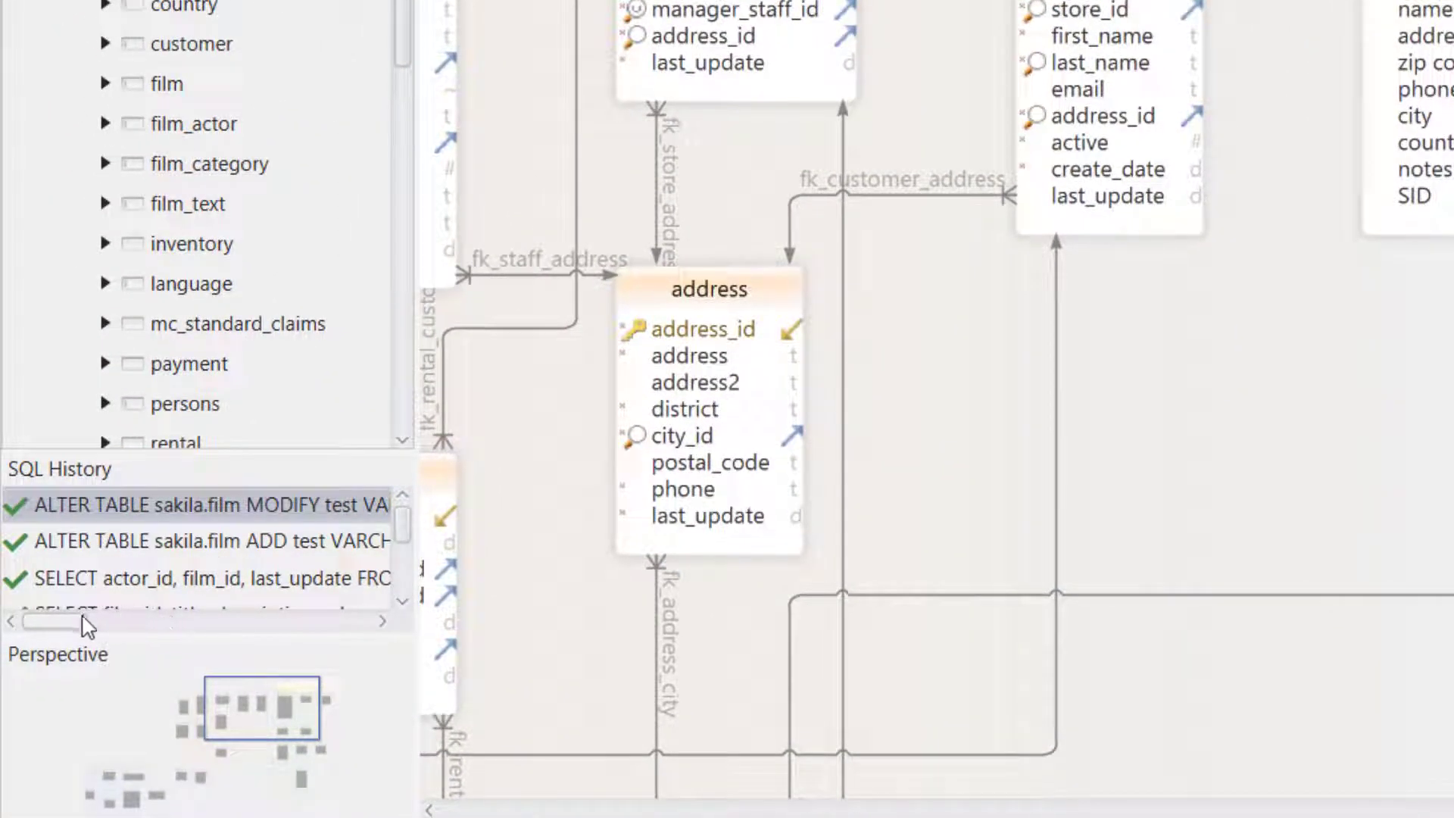
drag(91, 625, 144, 625)
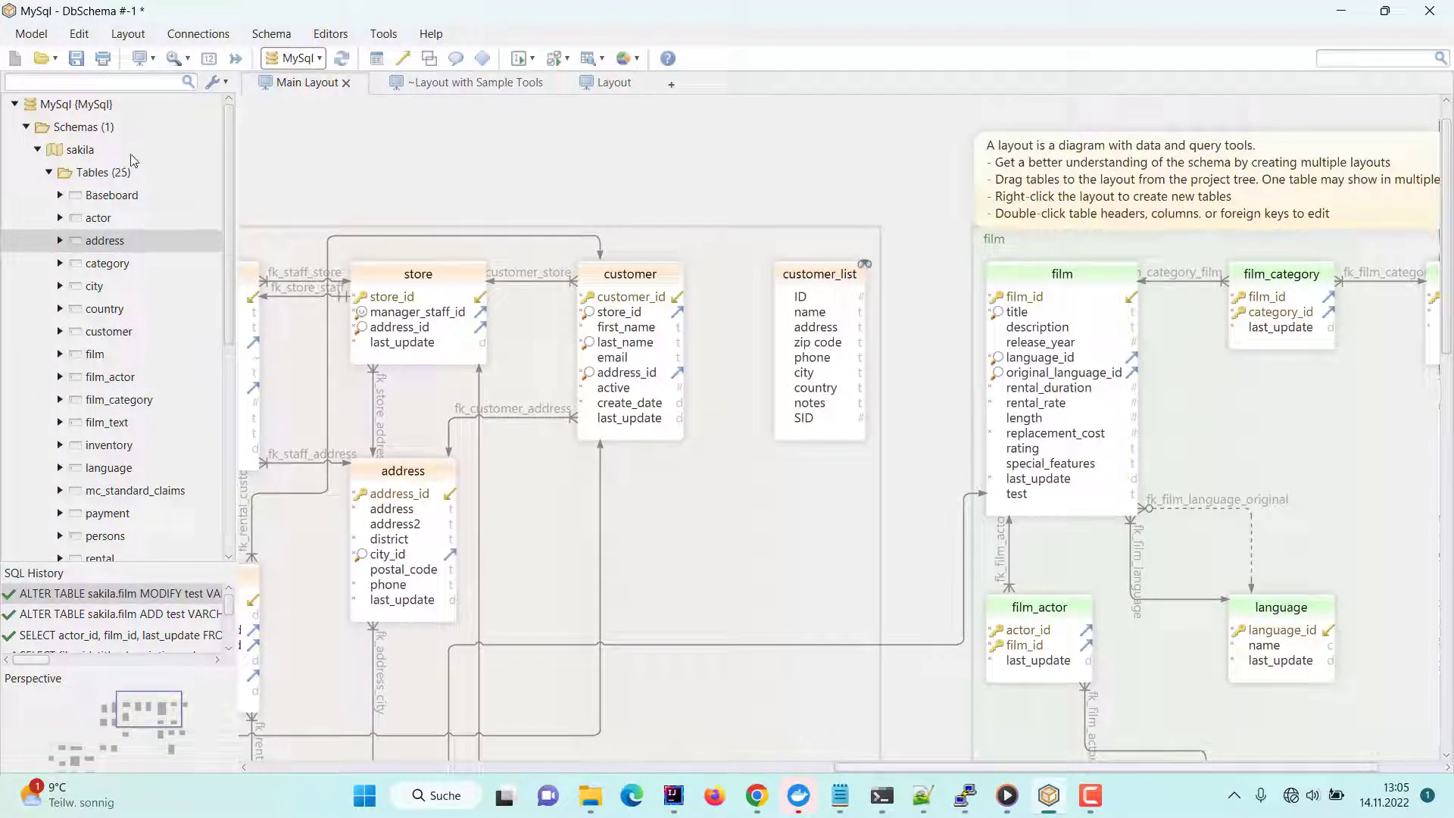
- Export HTML5 documentation of the current layout to test.html in C:\Temp, replacing the existing file
click(117, 34)
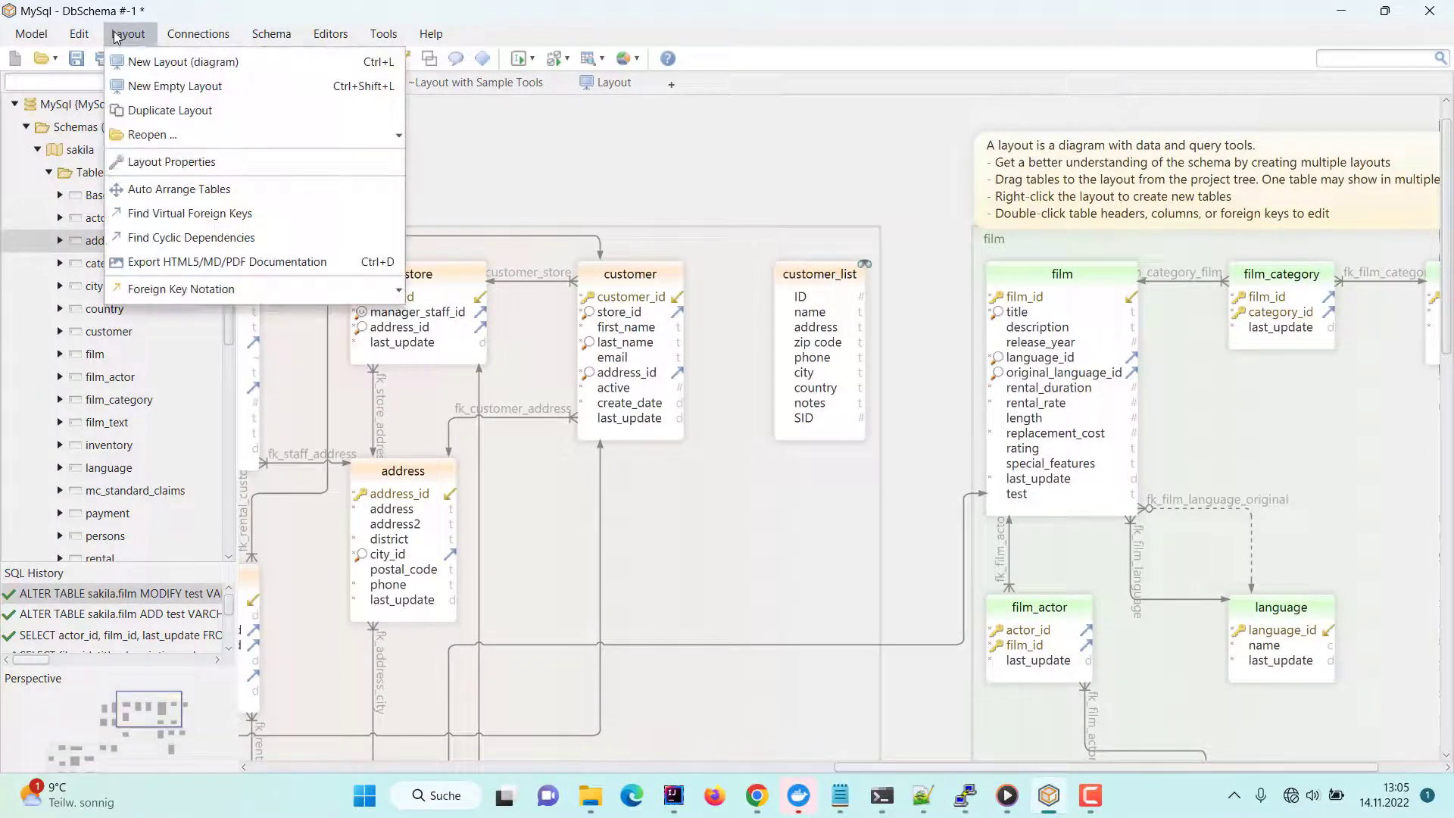
click(160, 261)
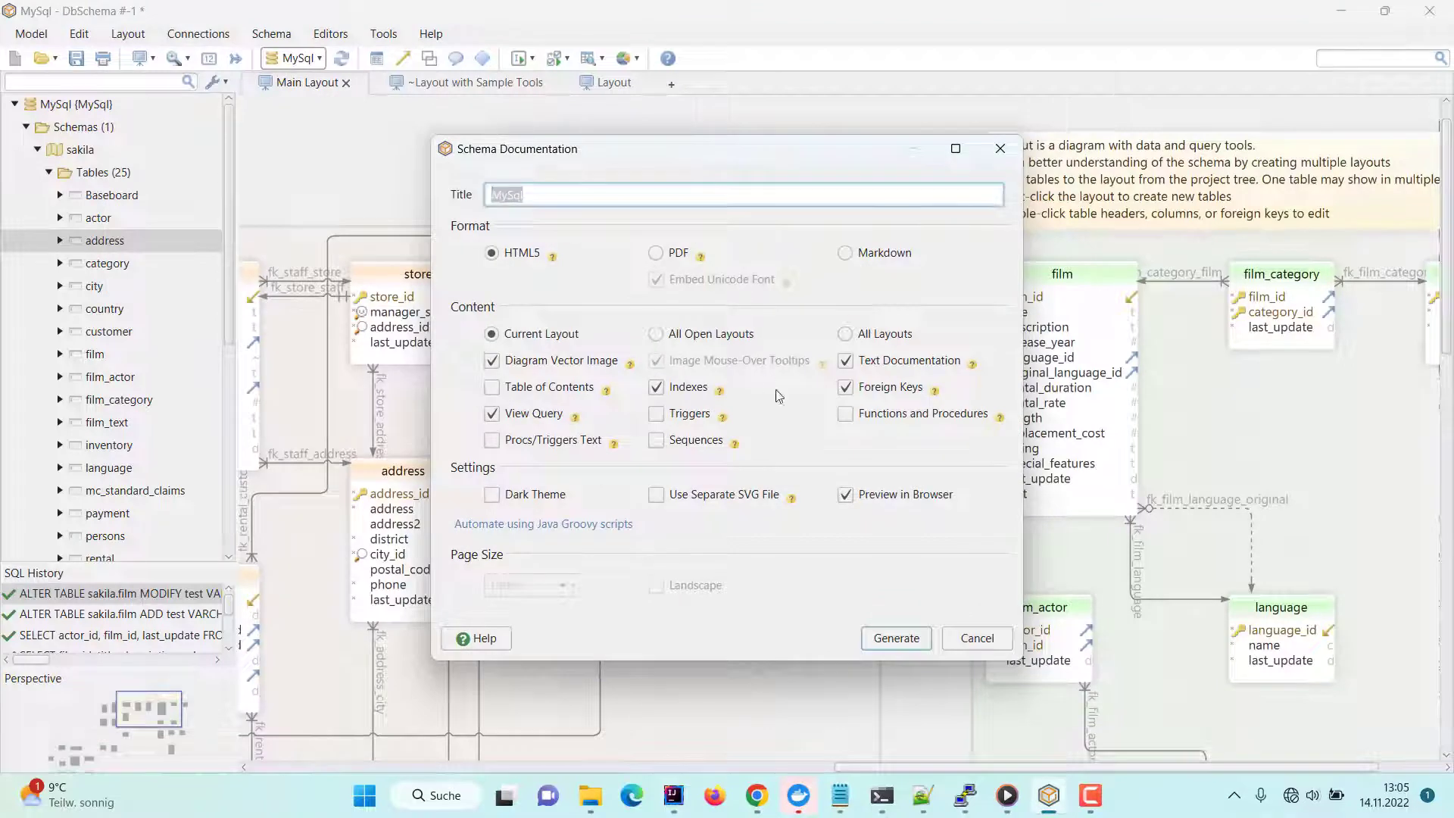
click(895, 640)
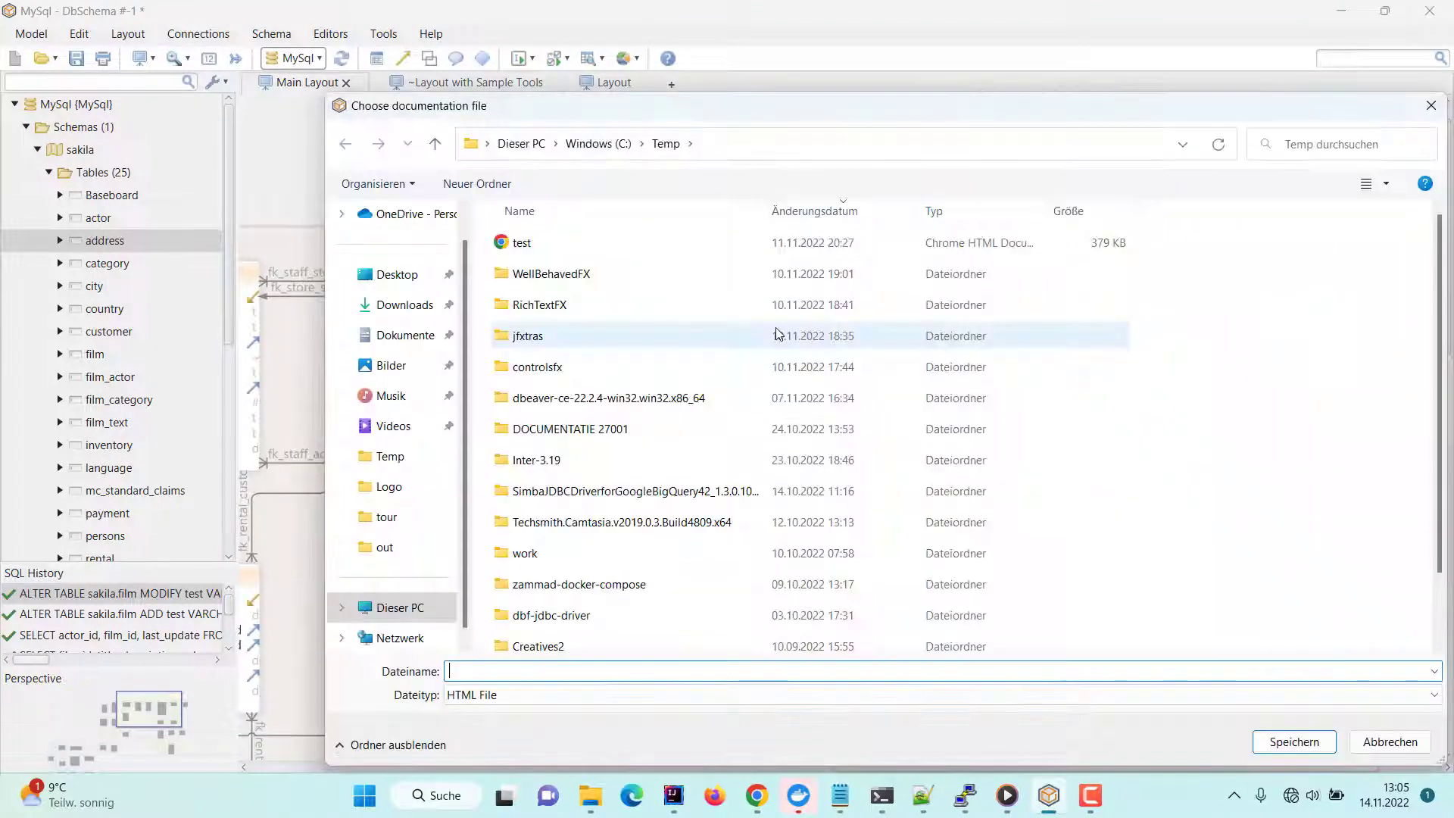
click(529, 248)
double_click(529, 249)
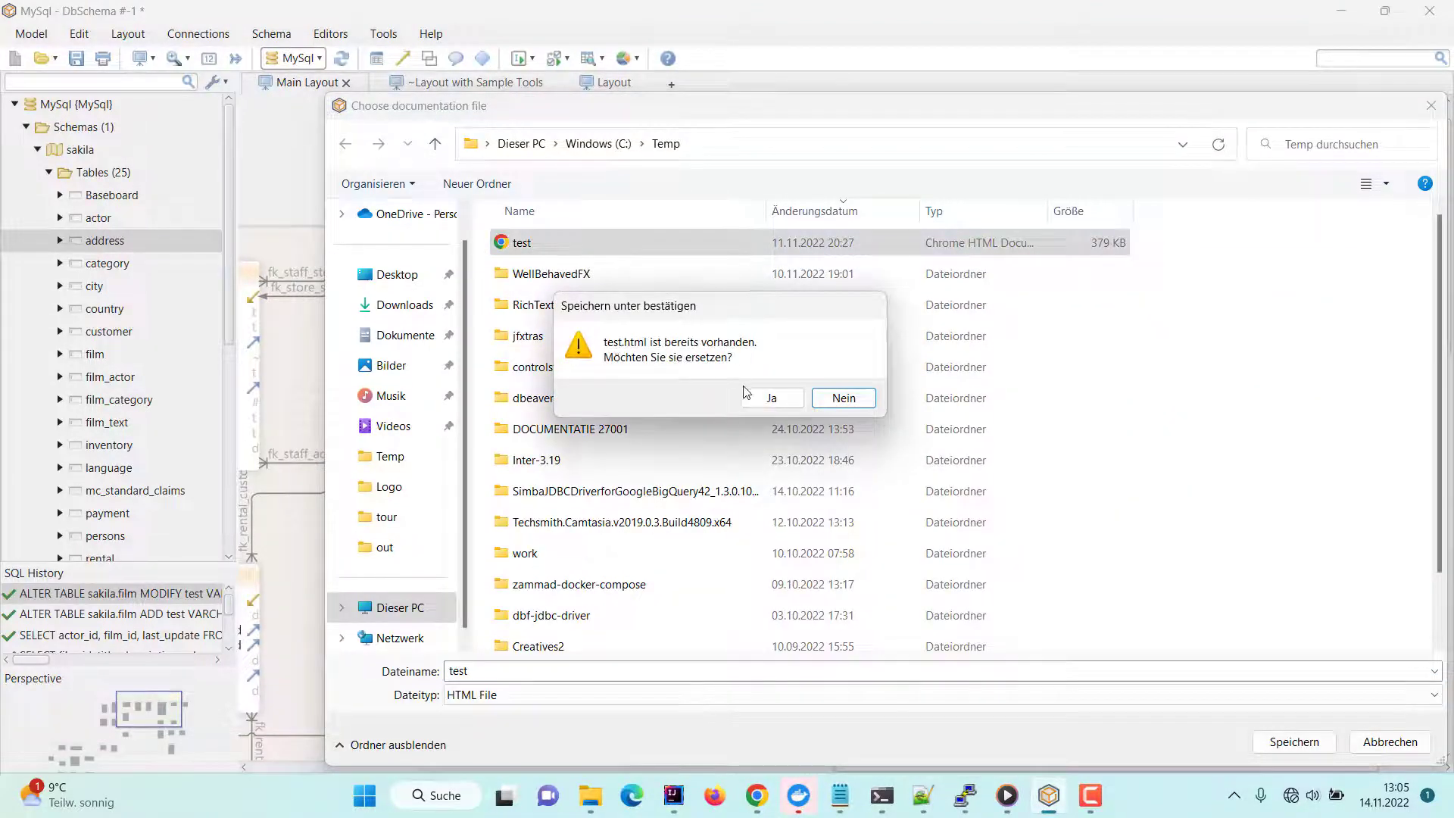
click(766, 395)
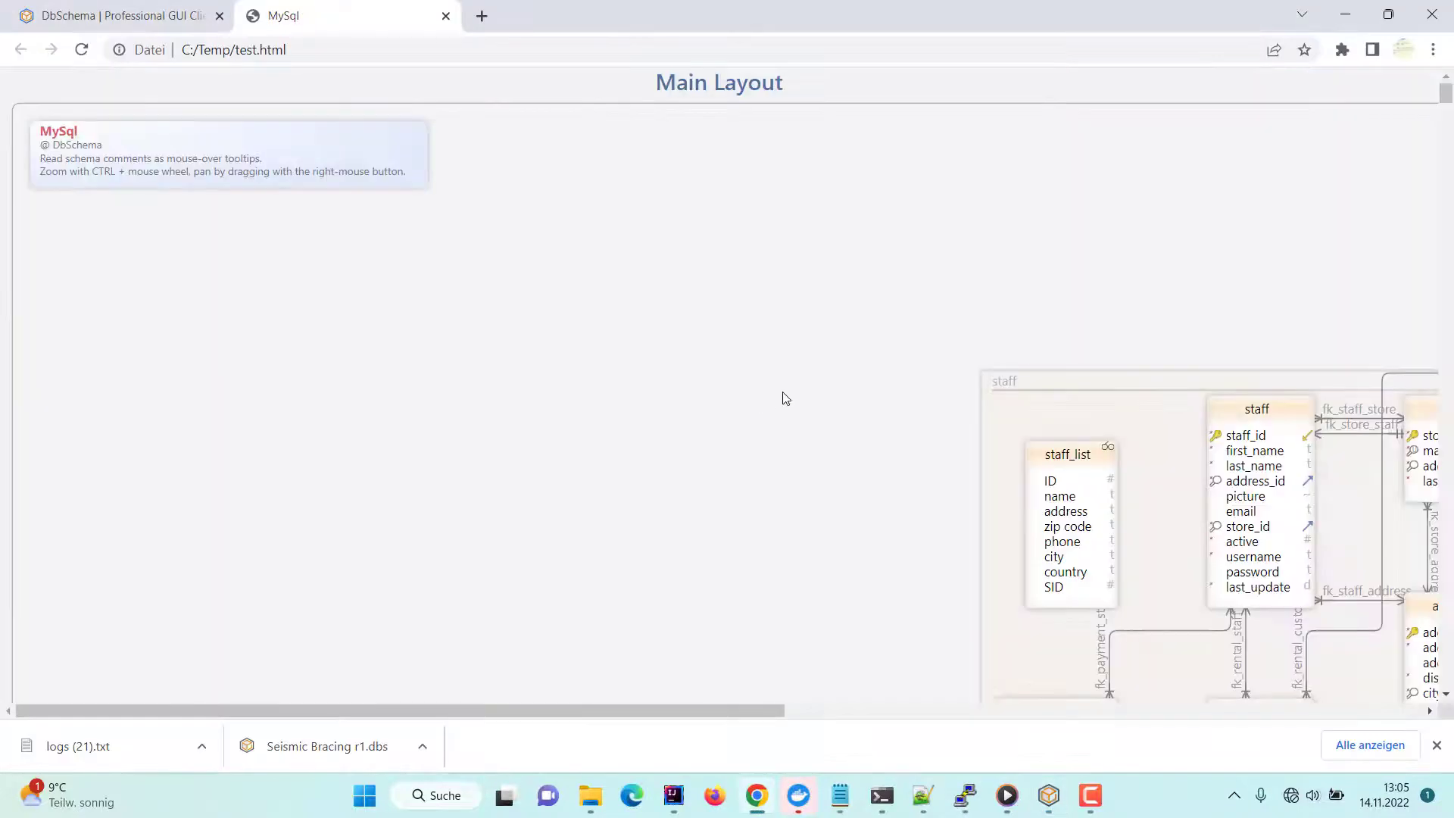
- Look over the staff, store and customer area of the exported Main Layout diagram in the browser
drag(846, 389, 256, 292)
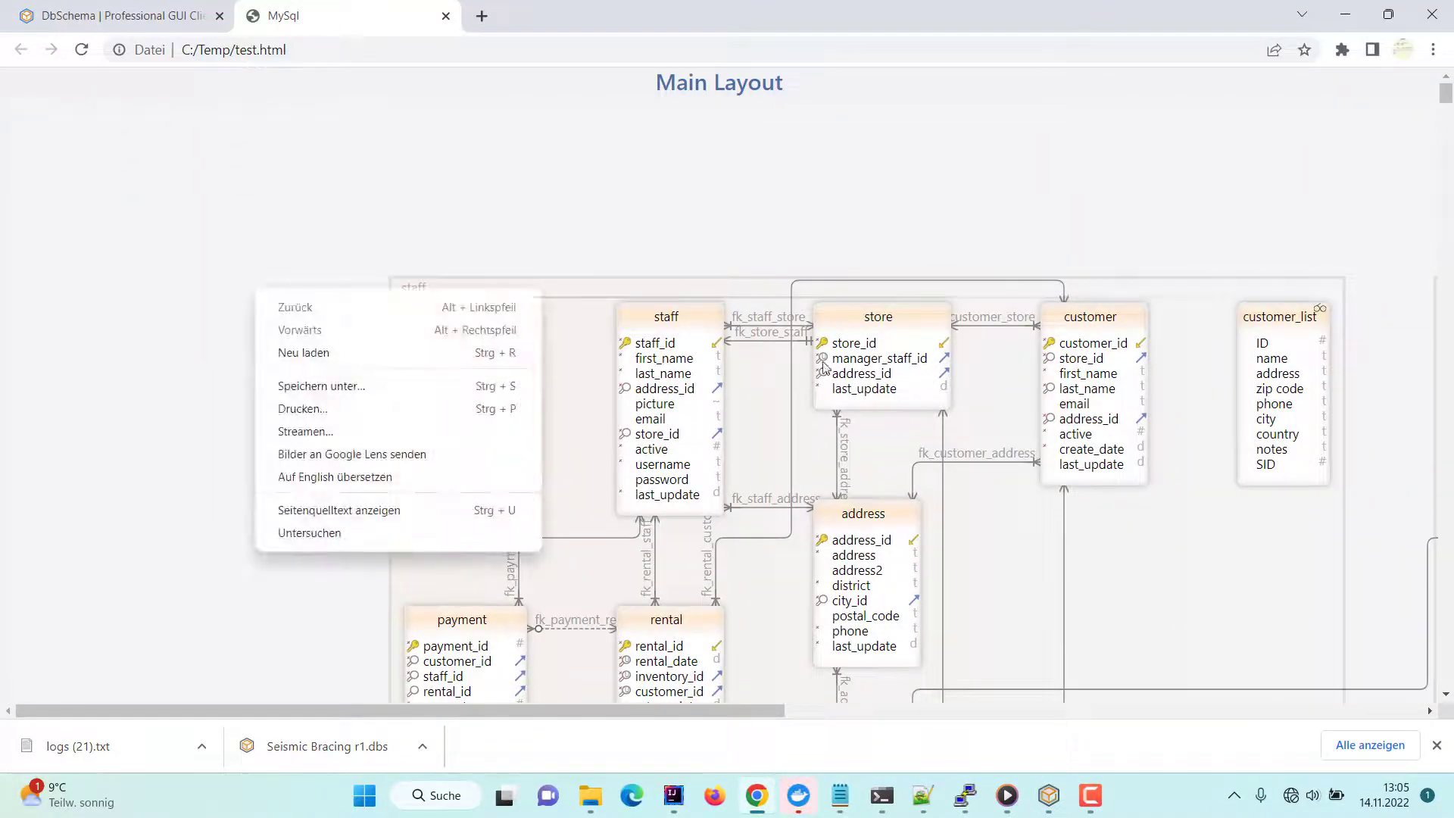
click(740, 217)
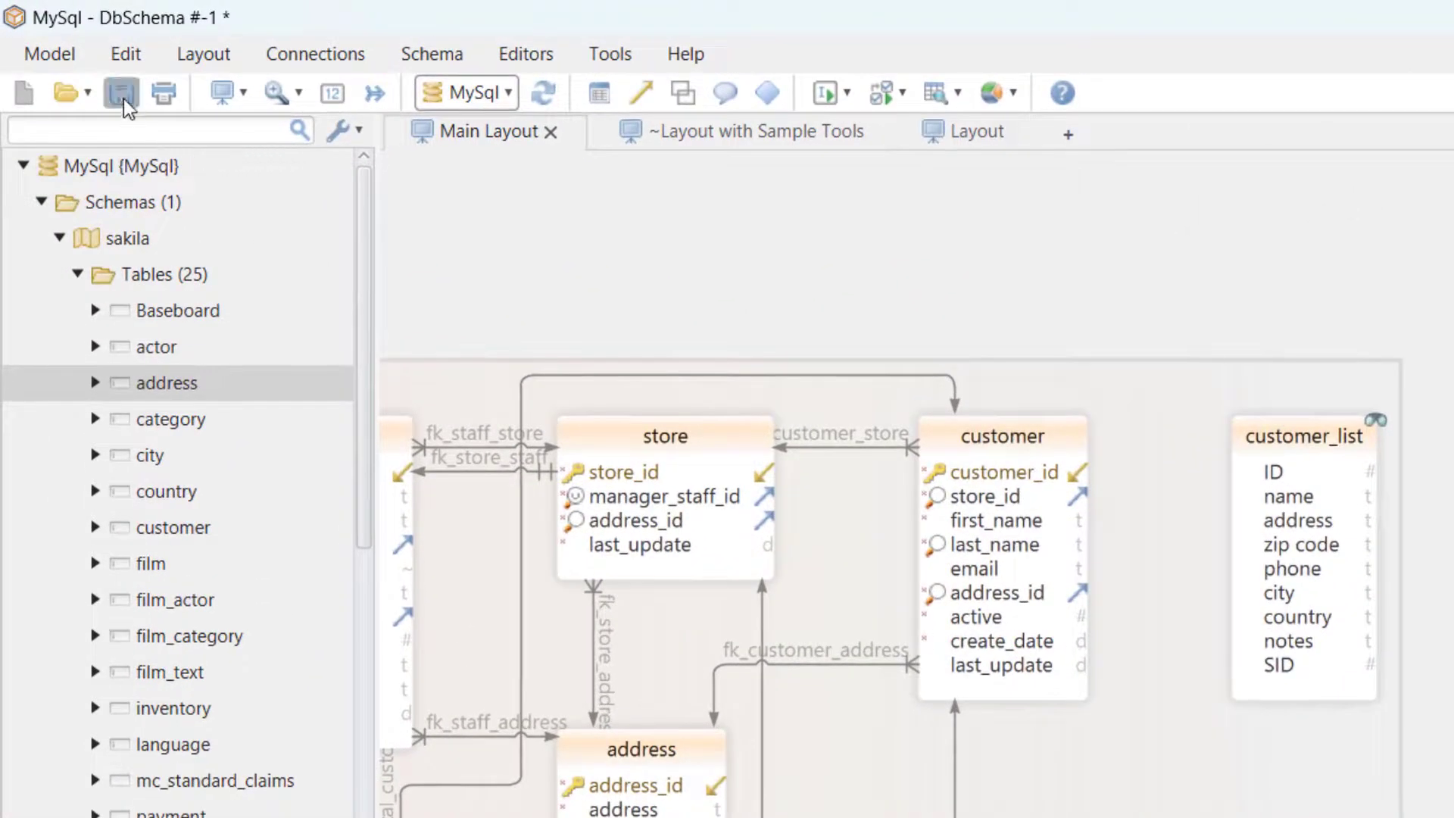
- Save the project as the model file test in C:\Temp, replacing the existing file
click(123, 94)
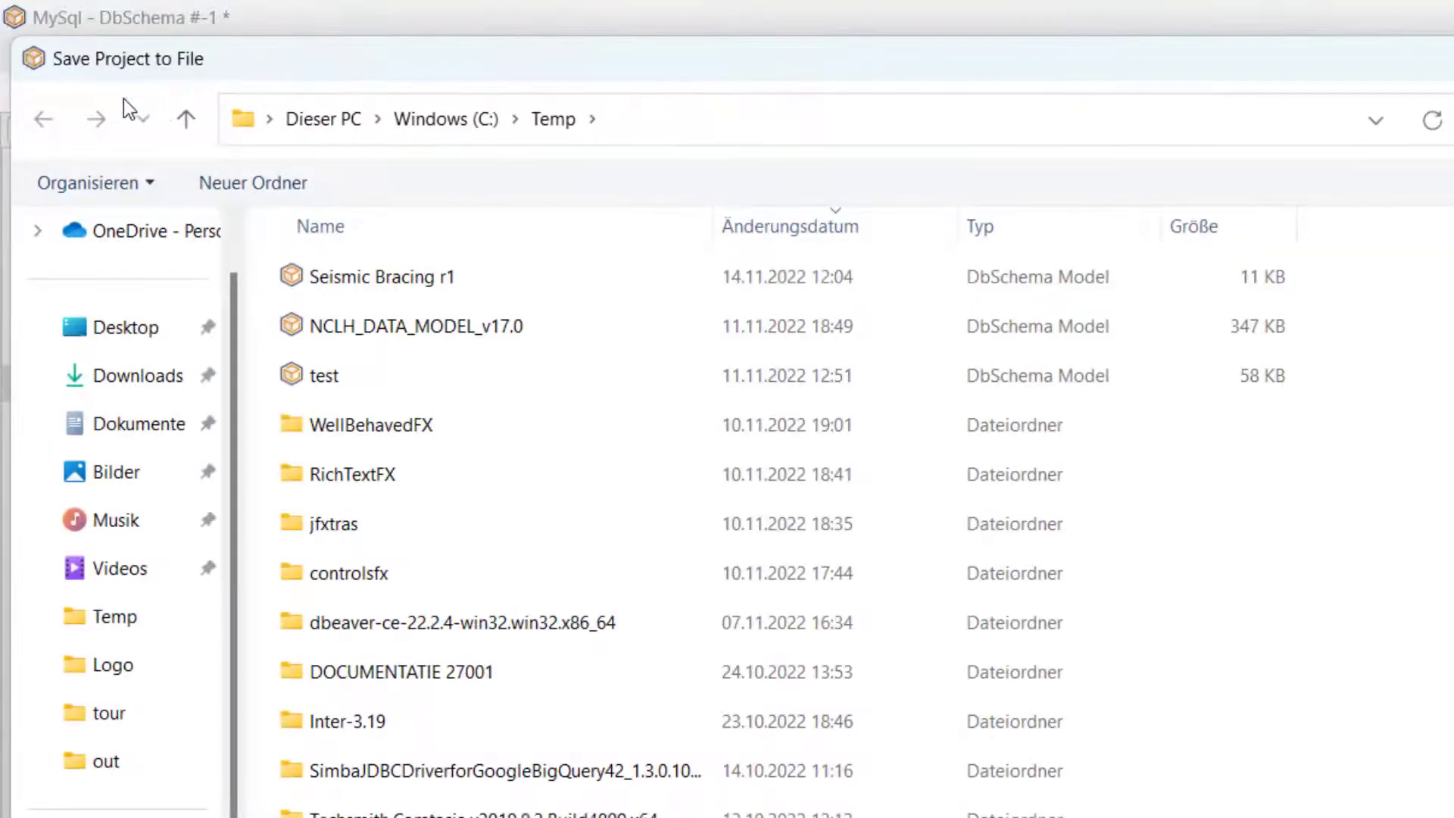
double_click(321, 369)
click(1236, 636)
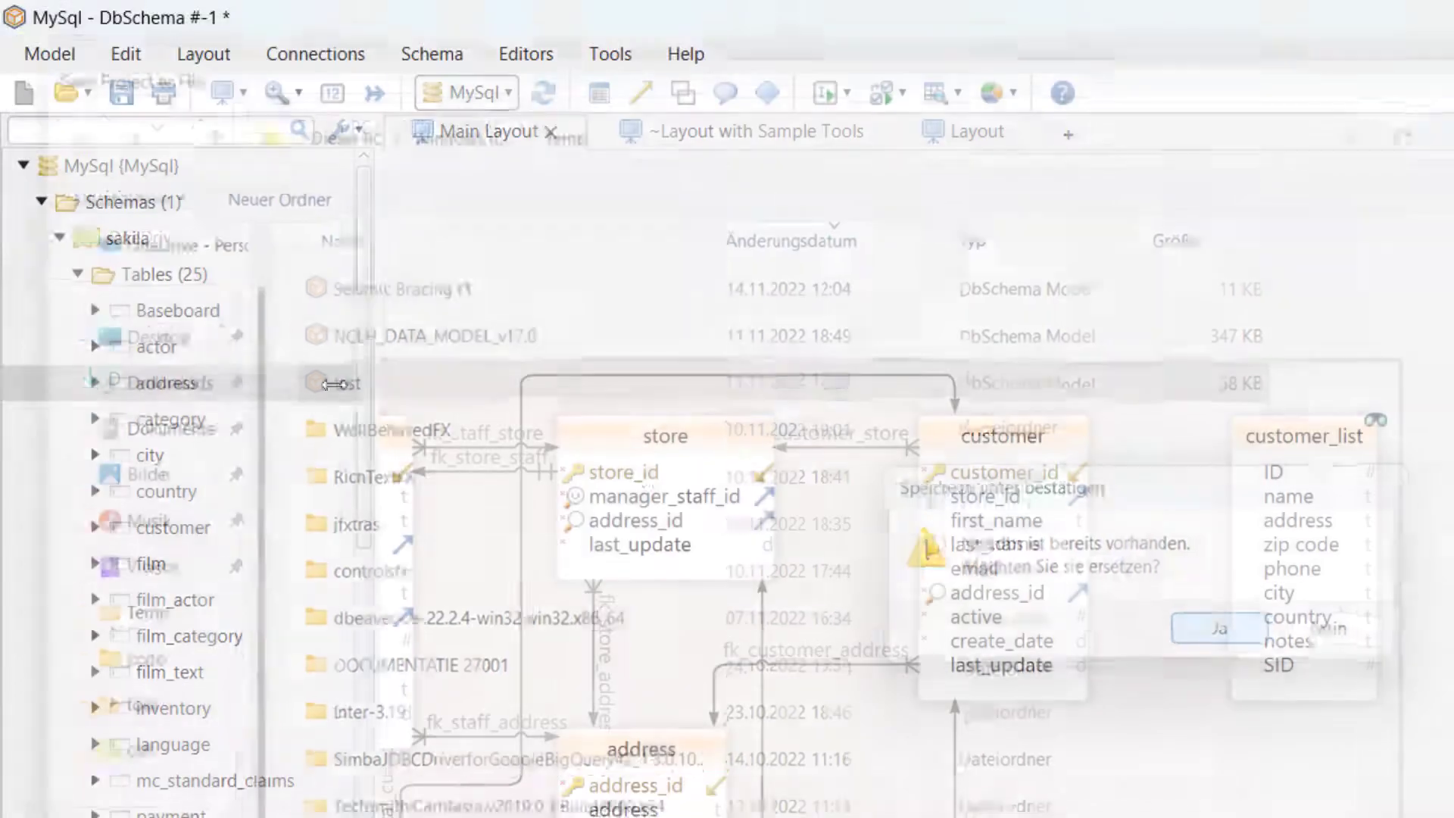
- Close the current model and reopen C:\Temp\test.dbs from the recent design models
click(50, 54)
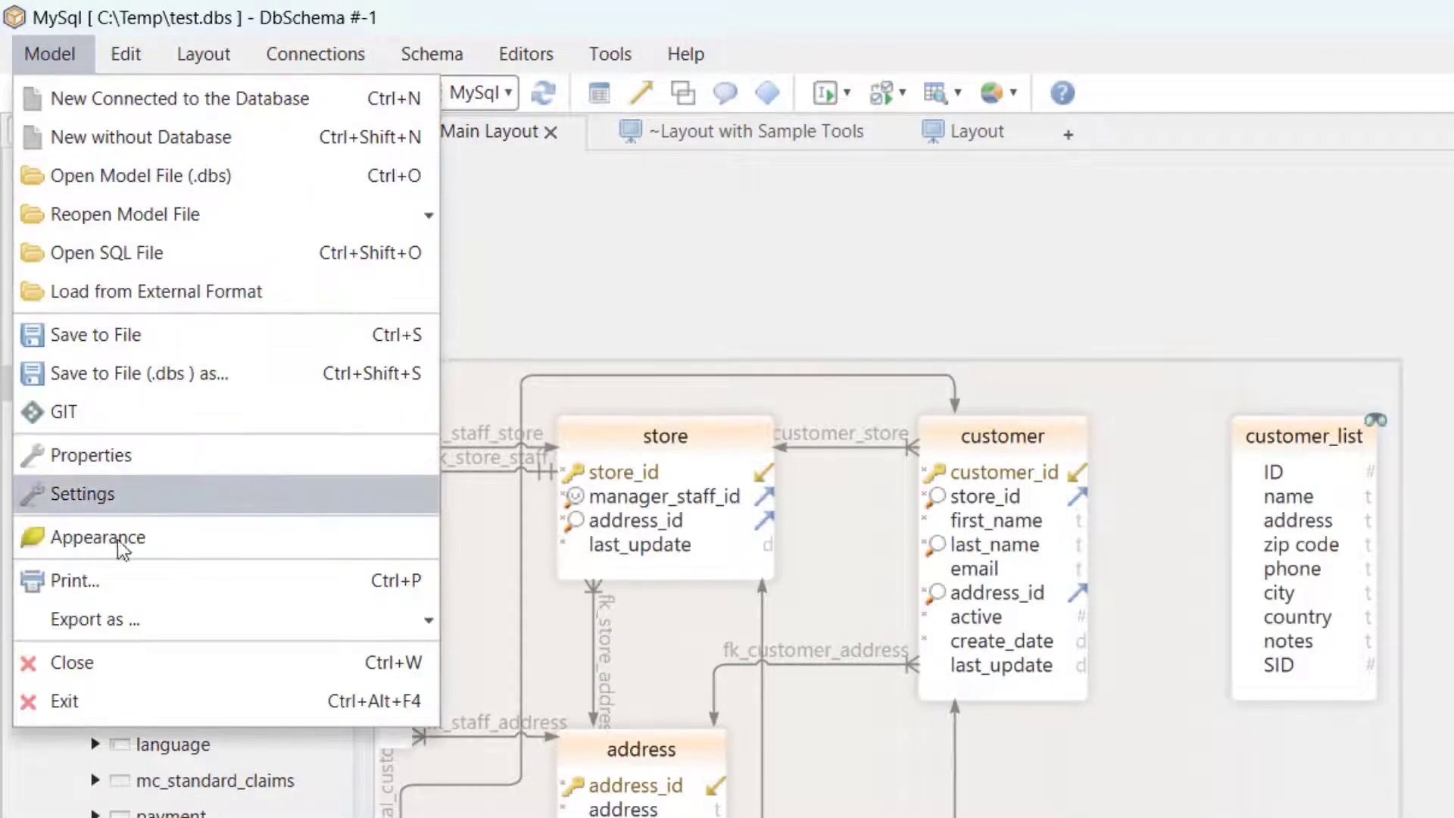
click(121, 665)
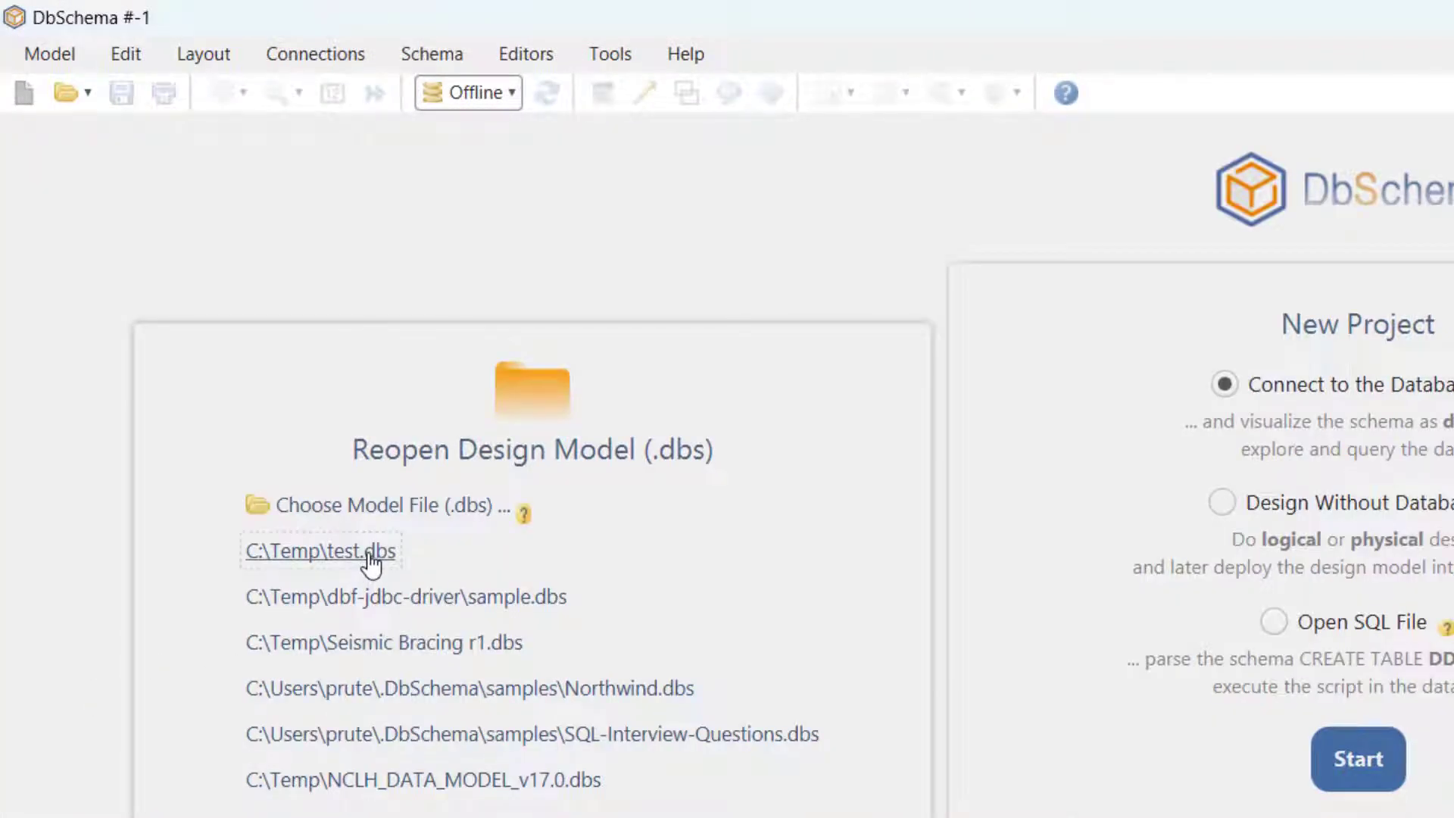
click(370, 560)
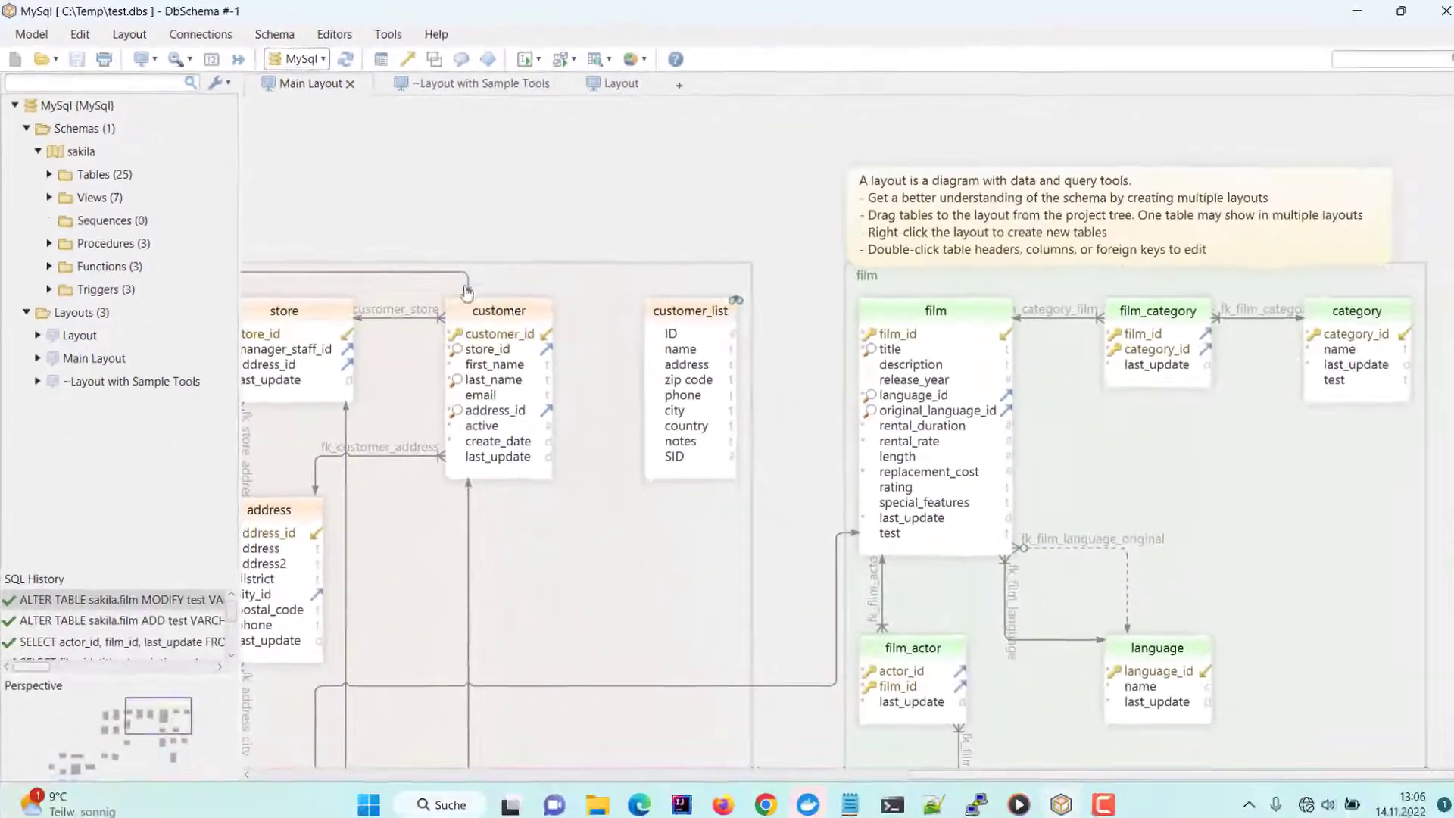
- Add a VARCHAR column named test2 with length 12 to the film table and check its statement in the SQL History
click(946, 318)
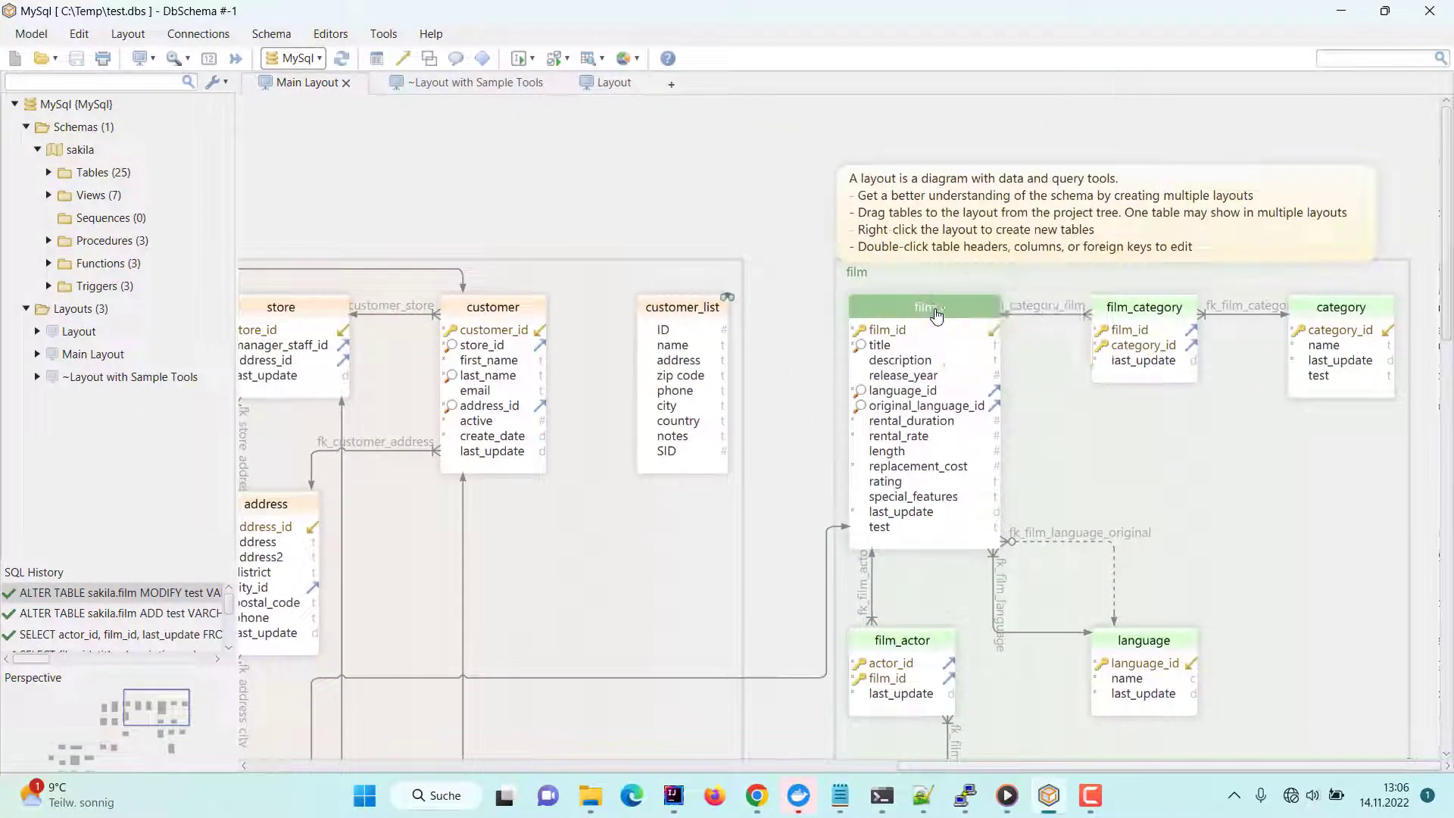
right_click(936, 314)
click(976, 605)
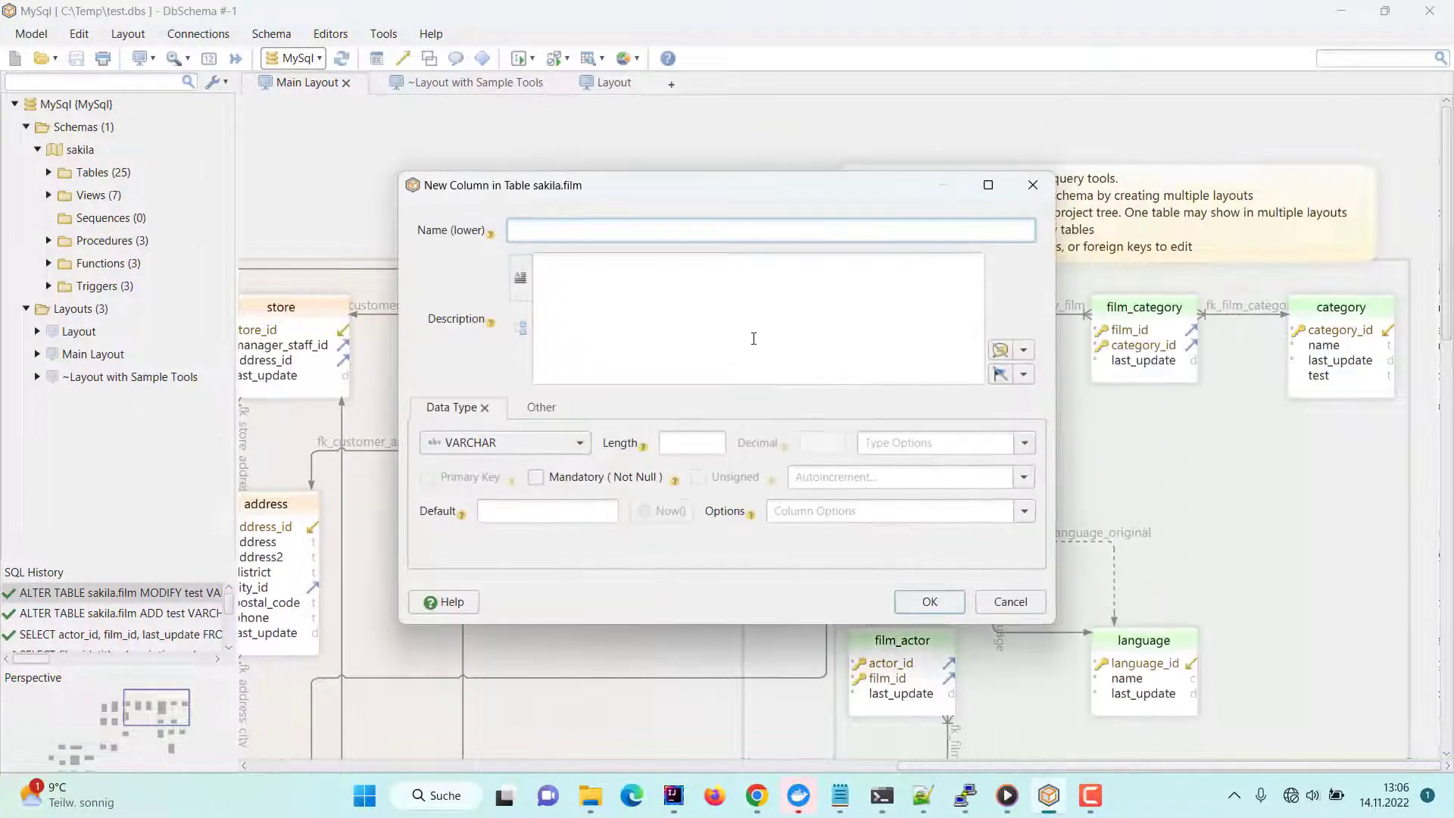
text(test2)
click(909, 602)
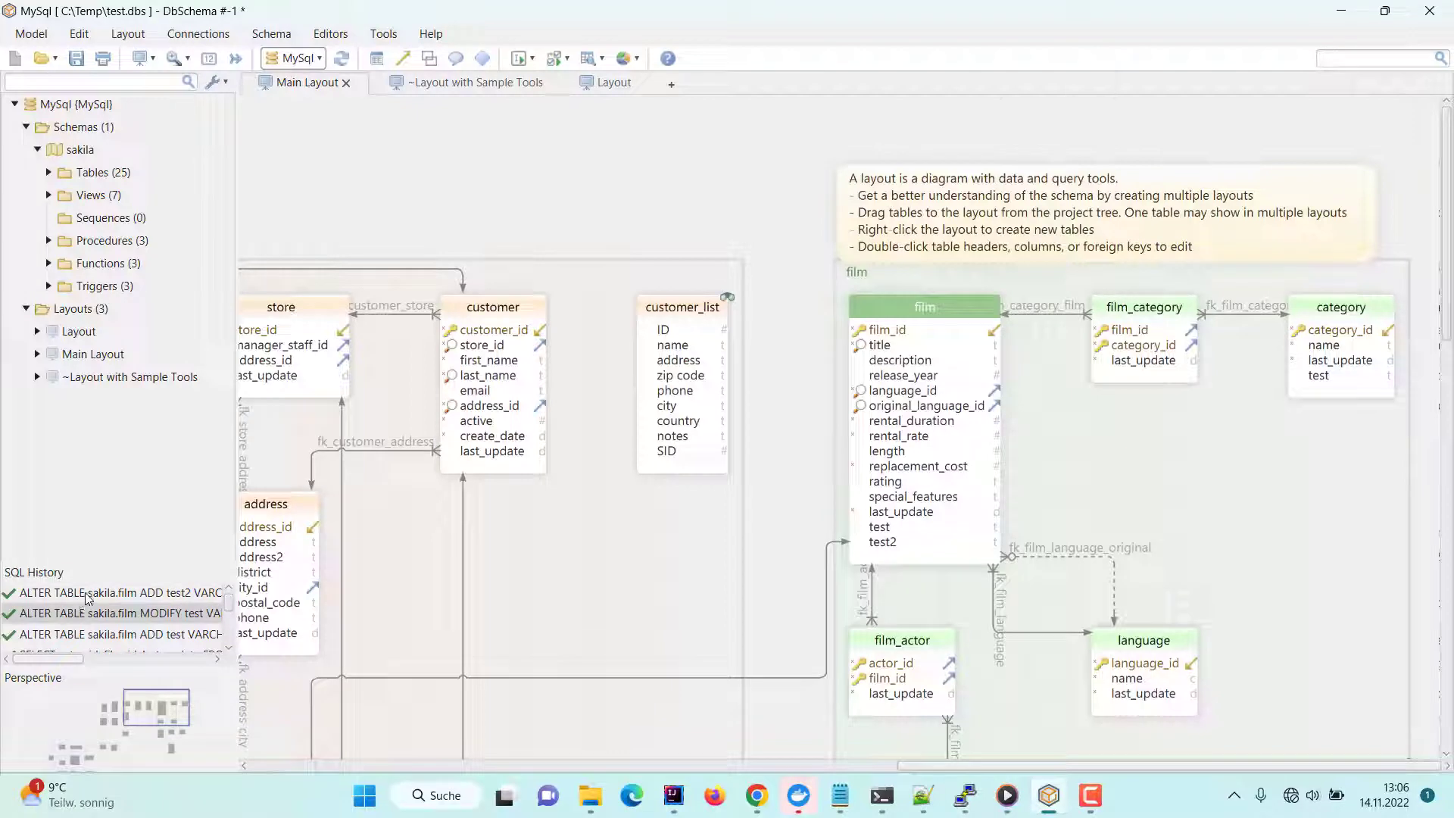
click(87, 597)
mouse_move(52, 666)
mouse_down()
mouse_move(95, 667)
mouse_move(43, 666)
mouse_up()
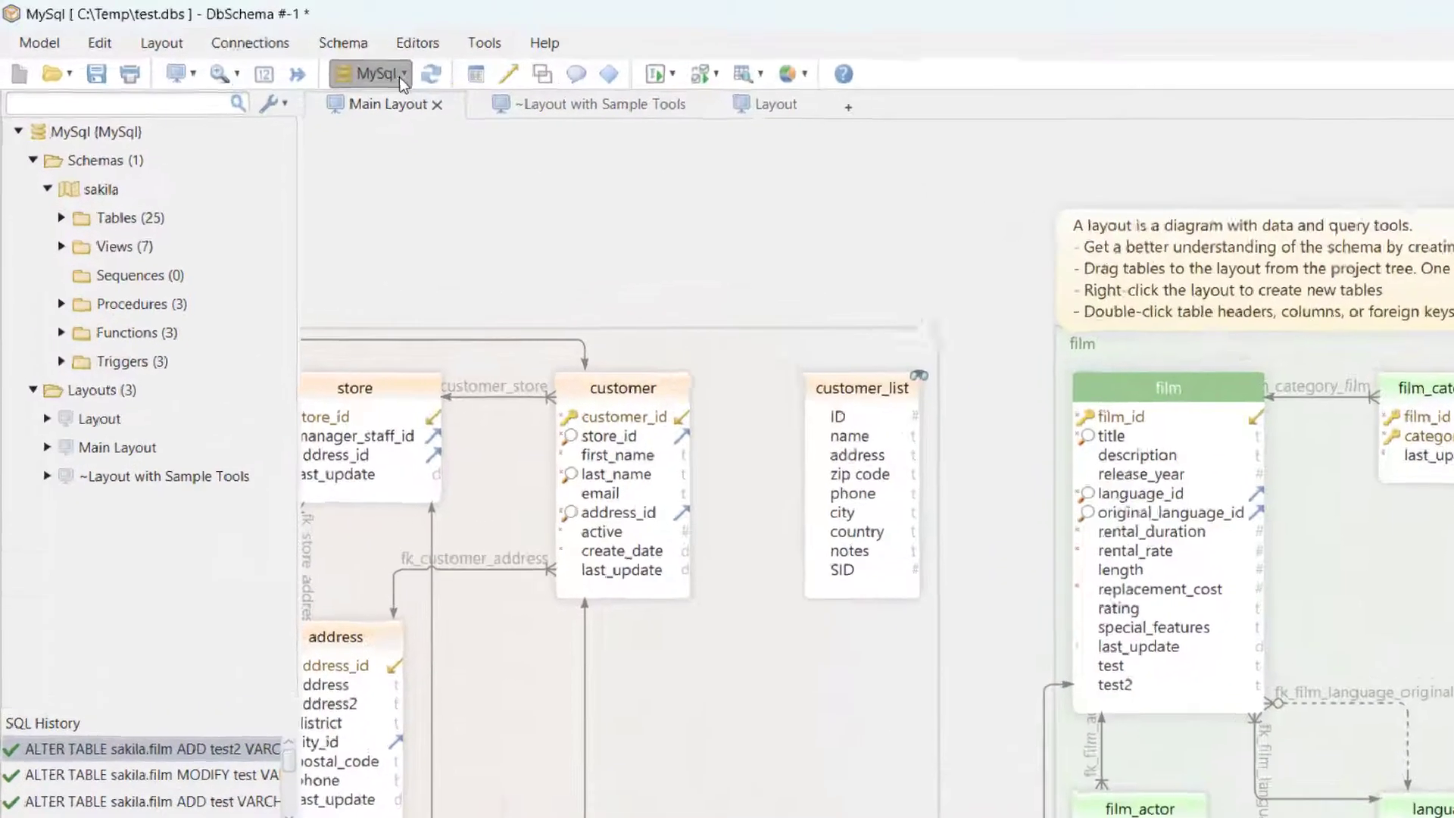
- Switch the model to offline mode and add a VARCHAR column named test3 with length 12 to the film table
click(312, 59)
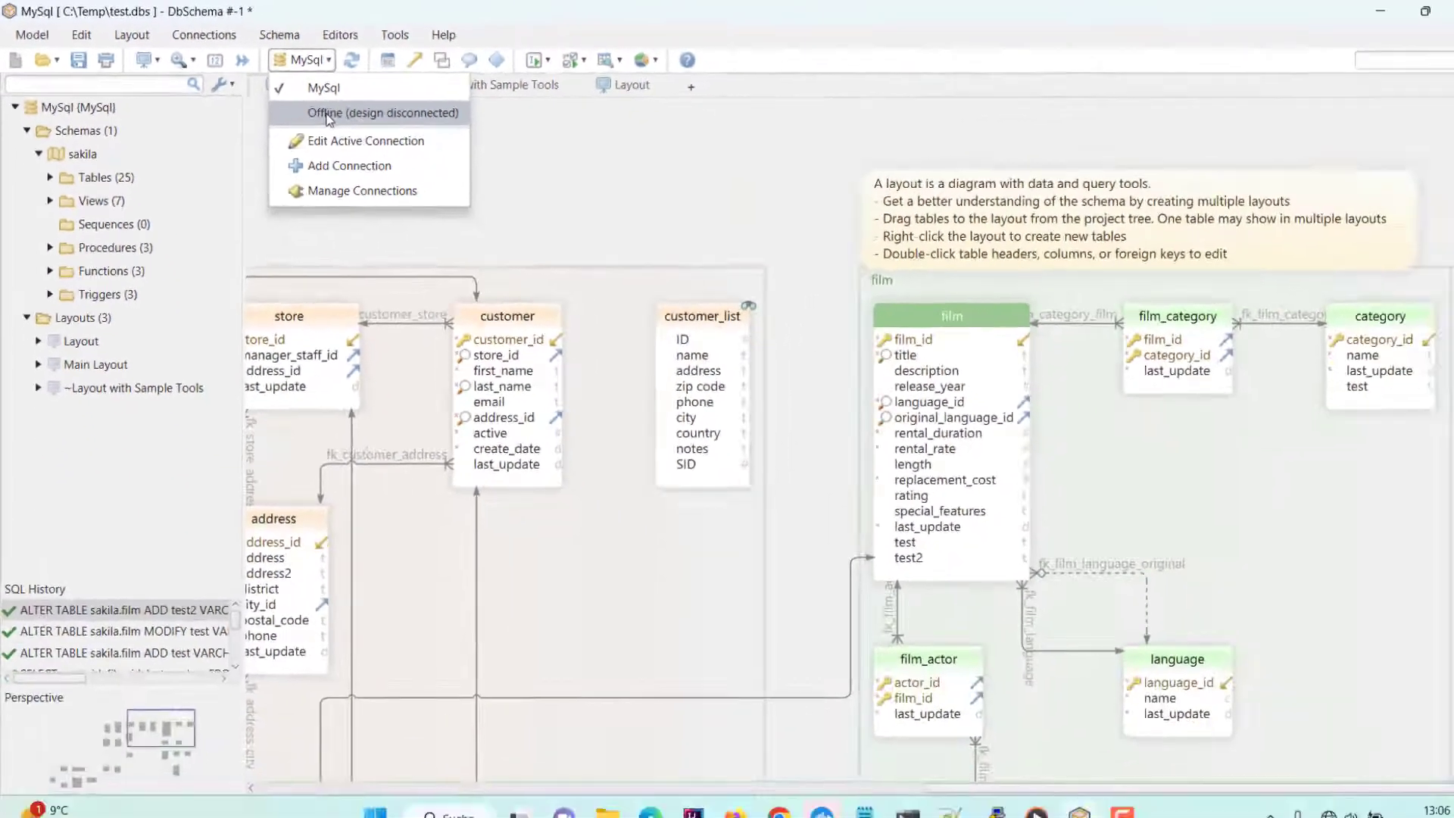
click(577, 198)
right_click(936, 309)
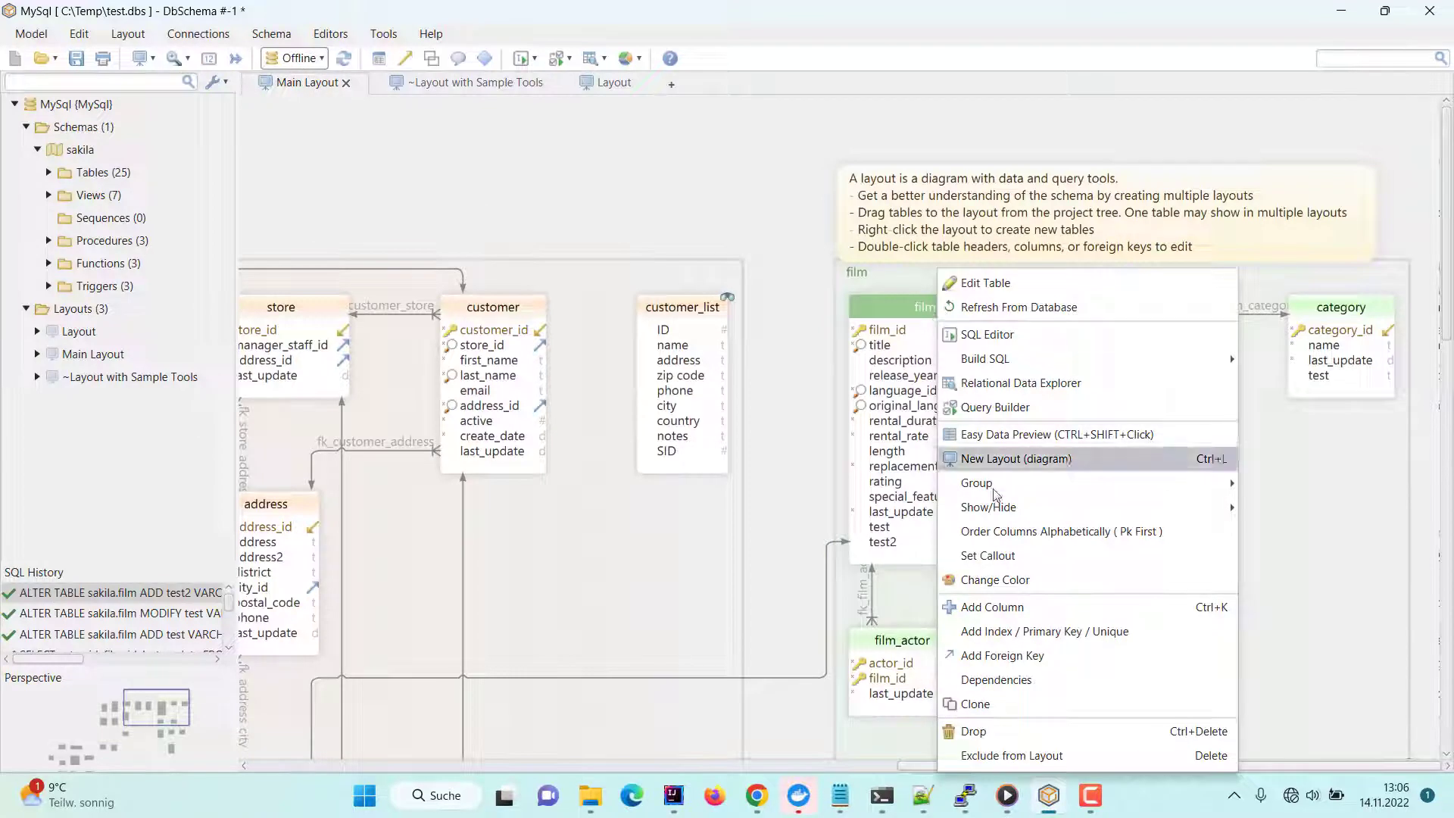
click(997, 605)
text(test3)
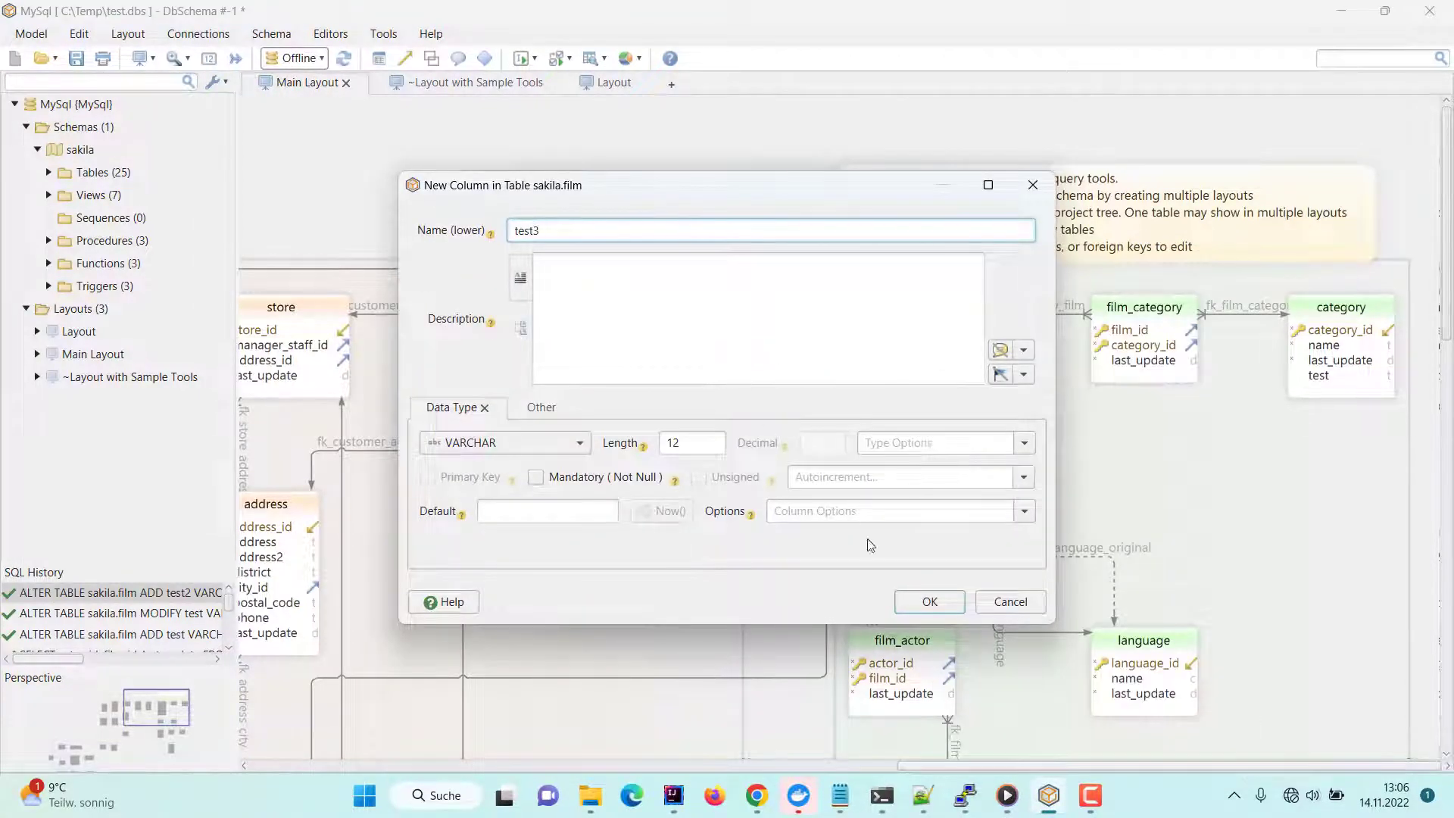
click(928, 599)
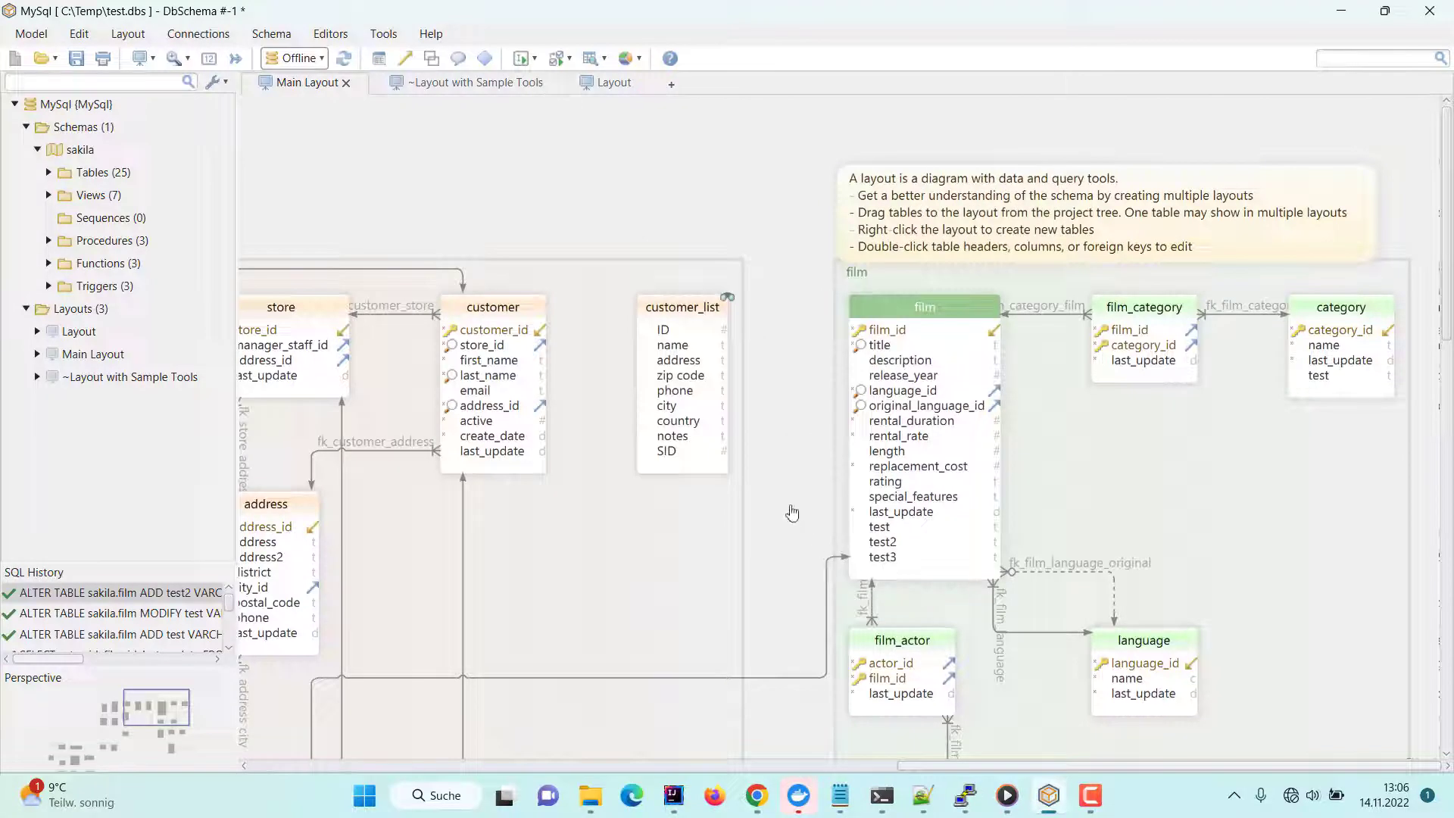
click(900, 561)
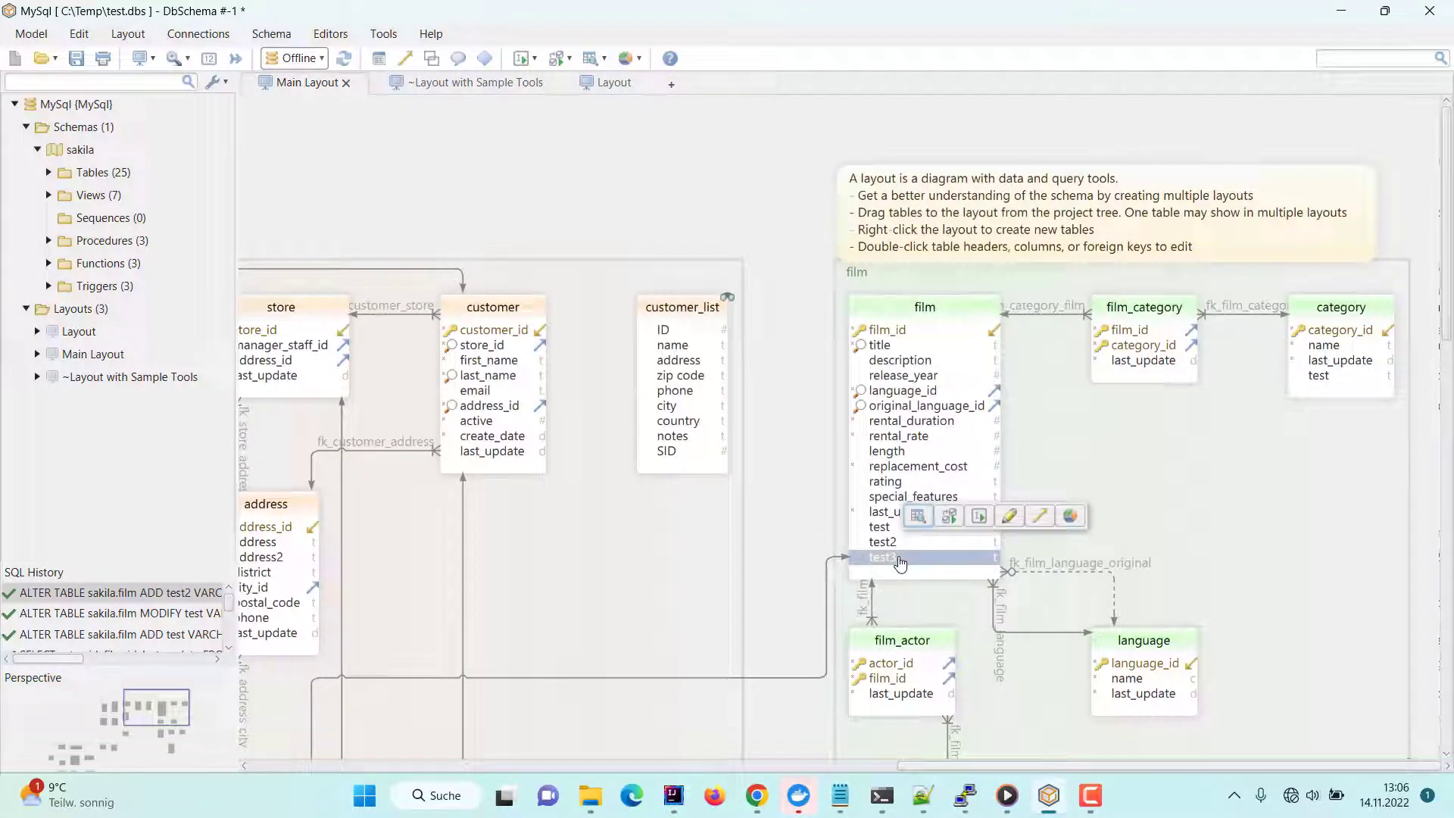
click(803, 528)
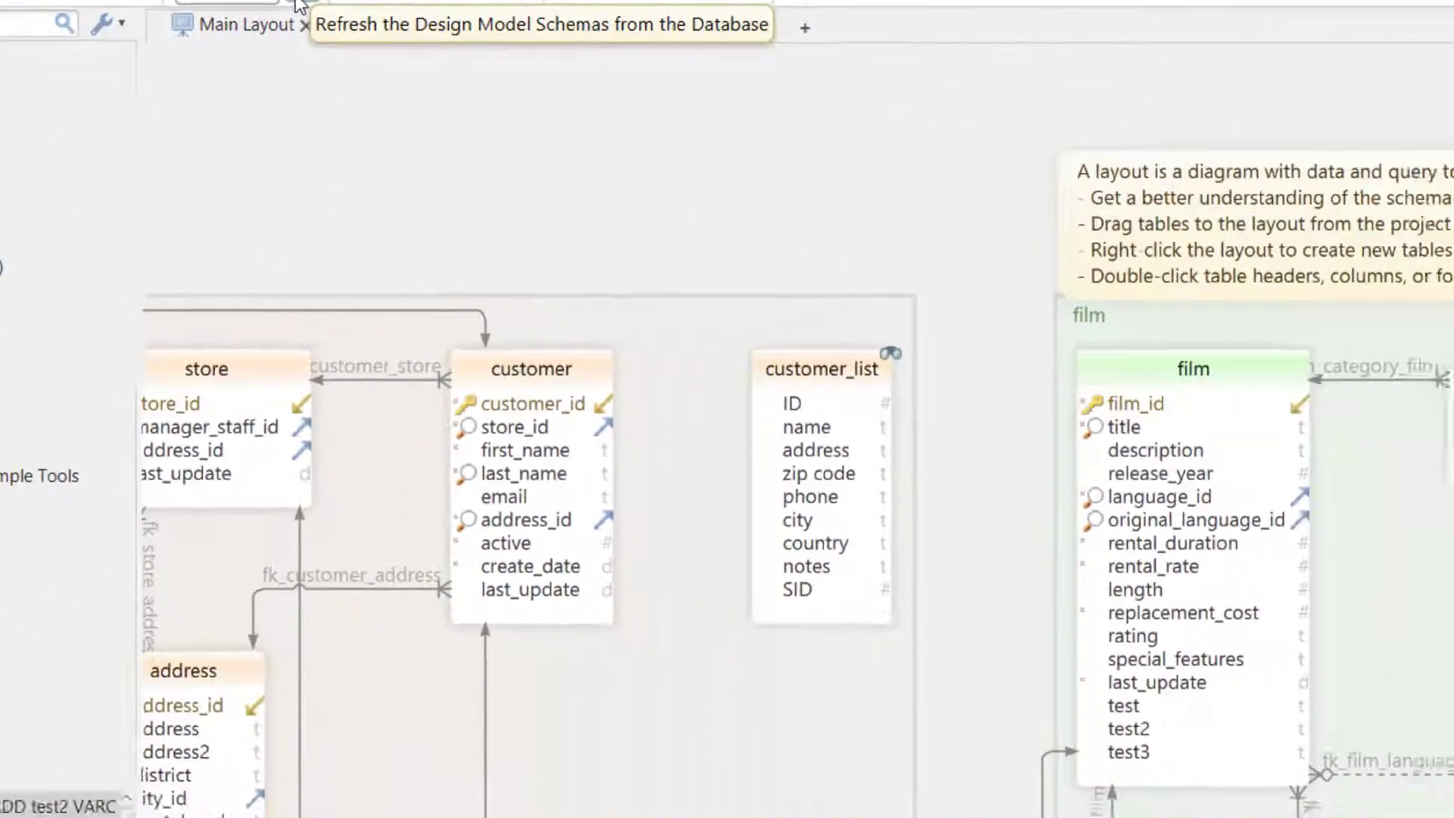
- Compare the design model with the MySql database and review the difference for the film table's test3 column
click(594, 102)
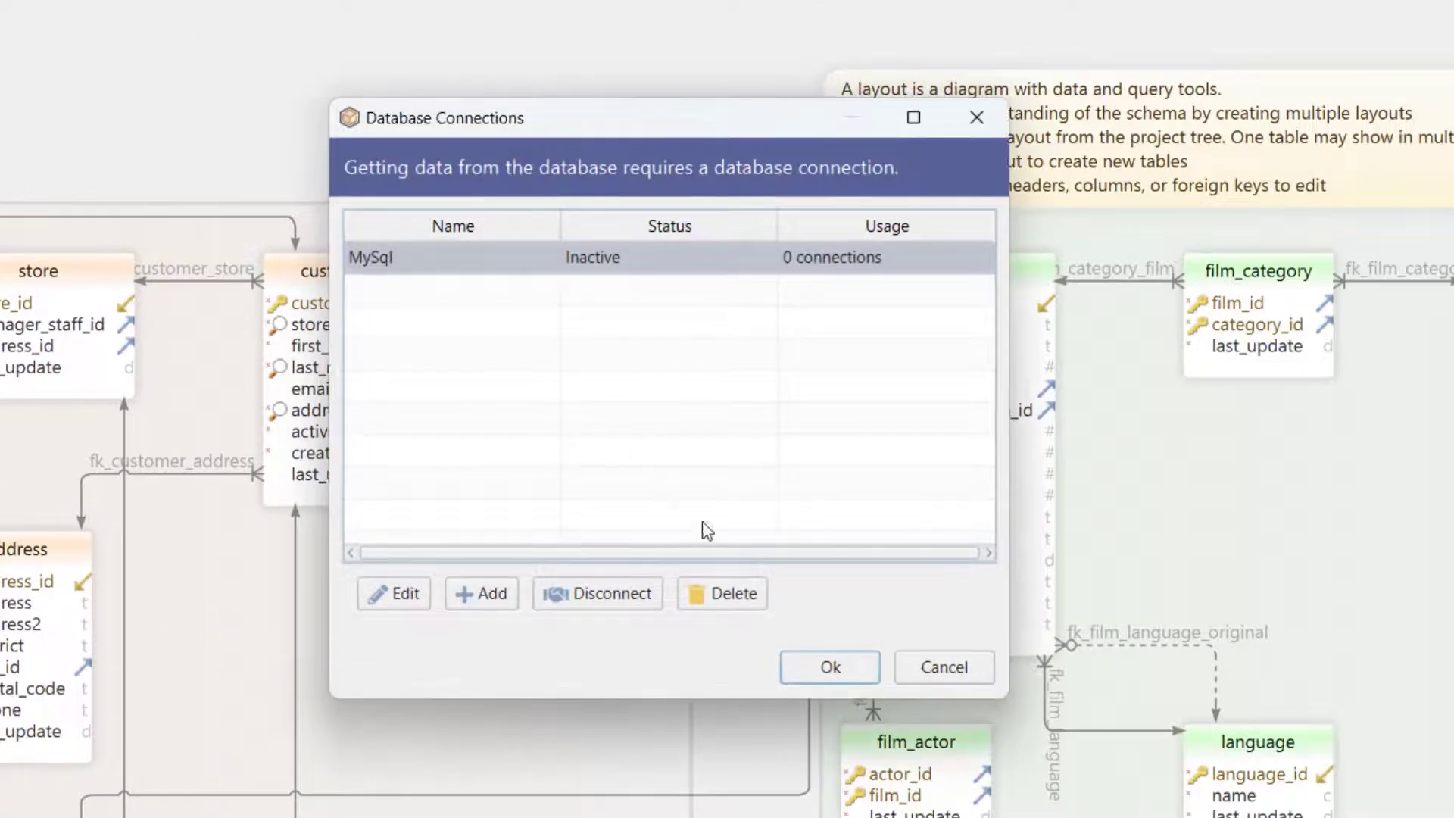
click(795, 658)
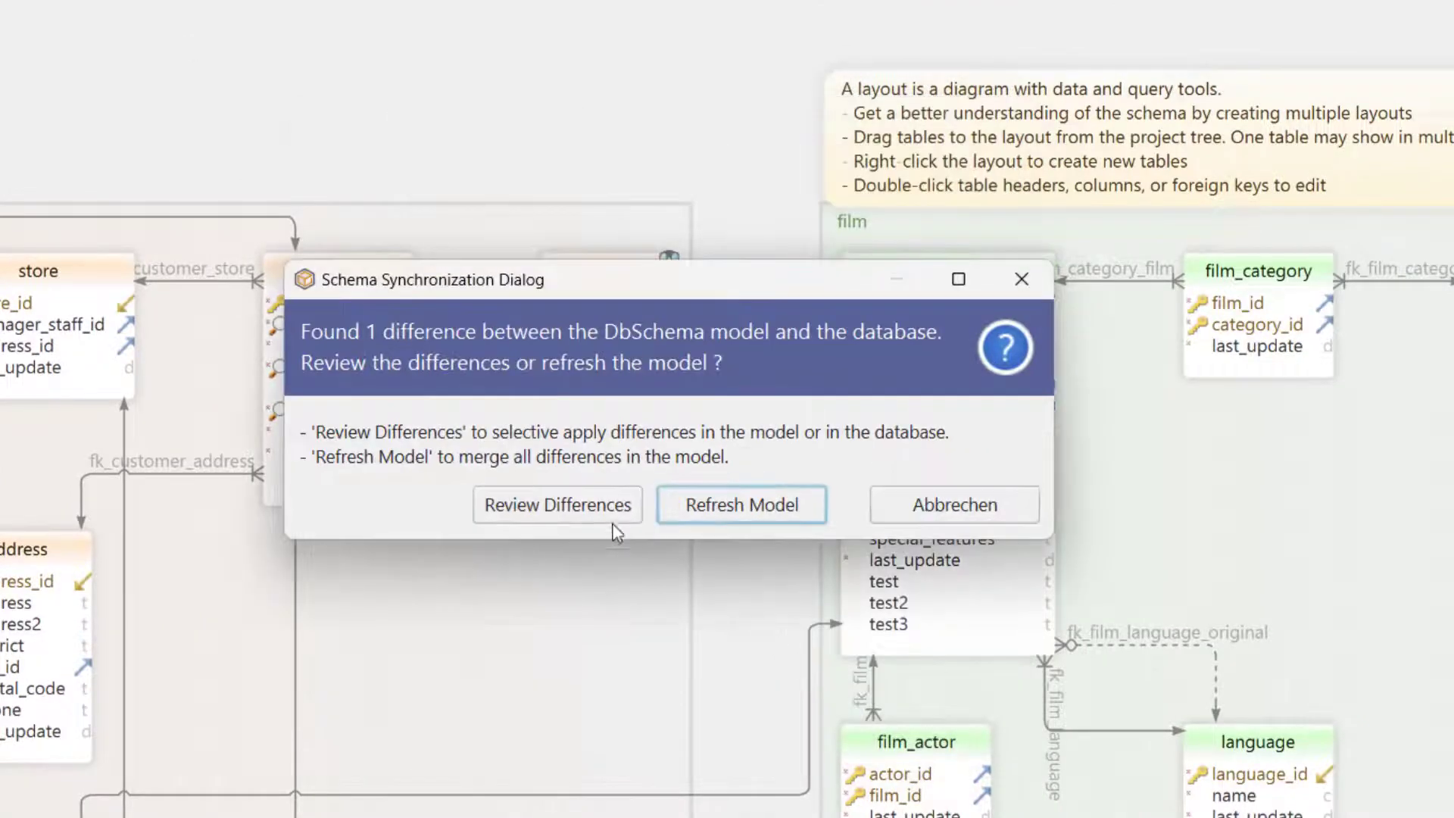
click(588, 507)
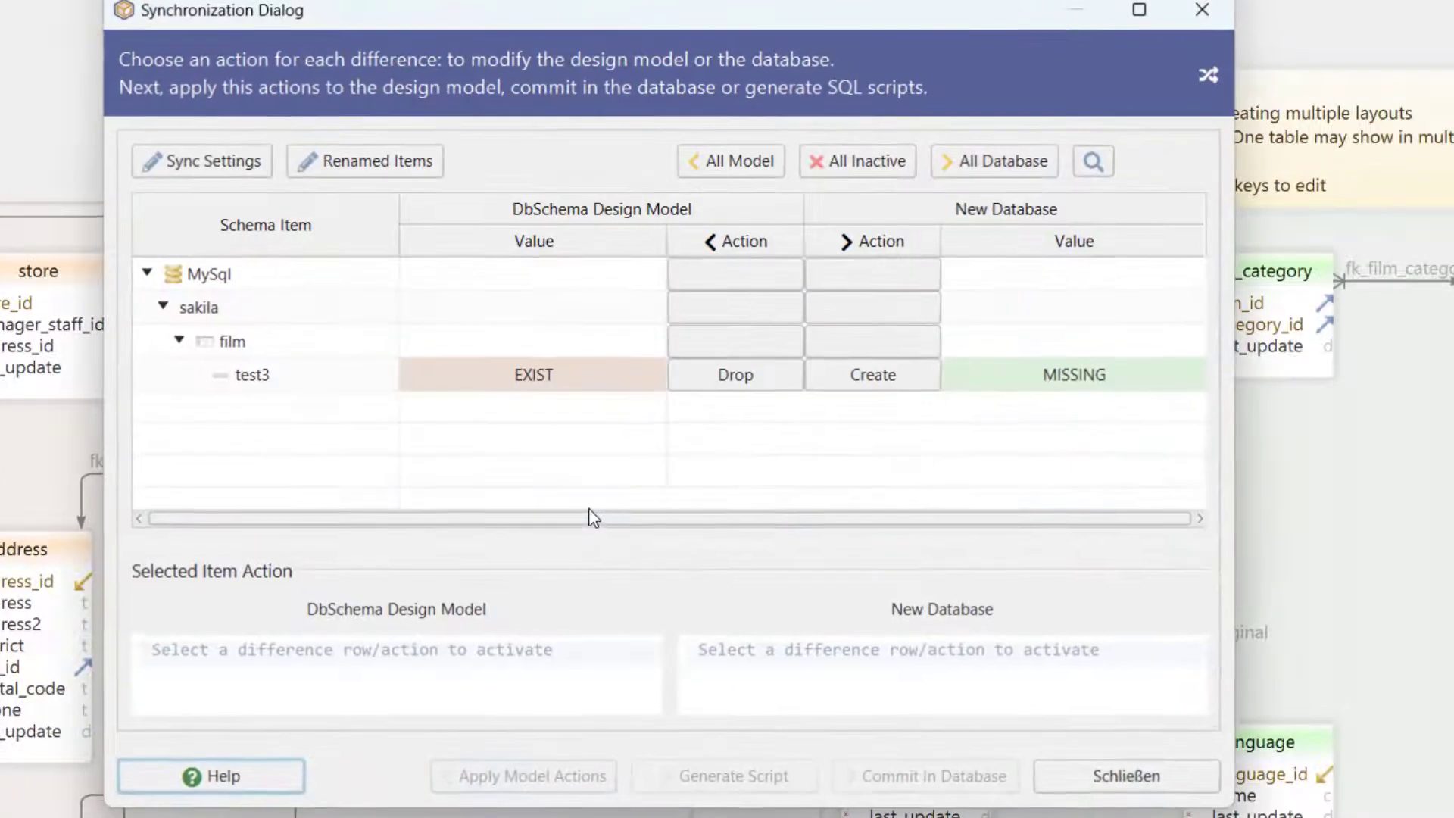
click(565, 376)
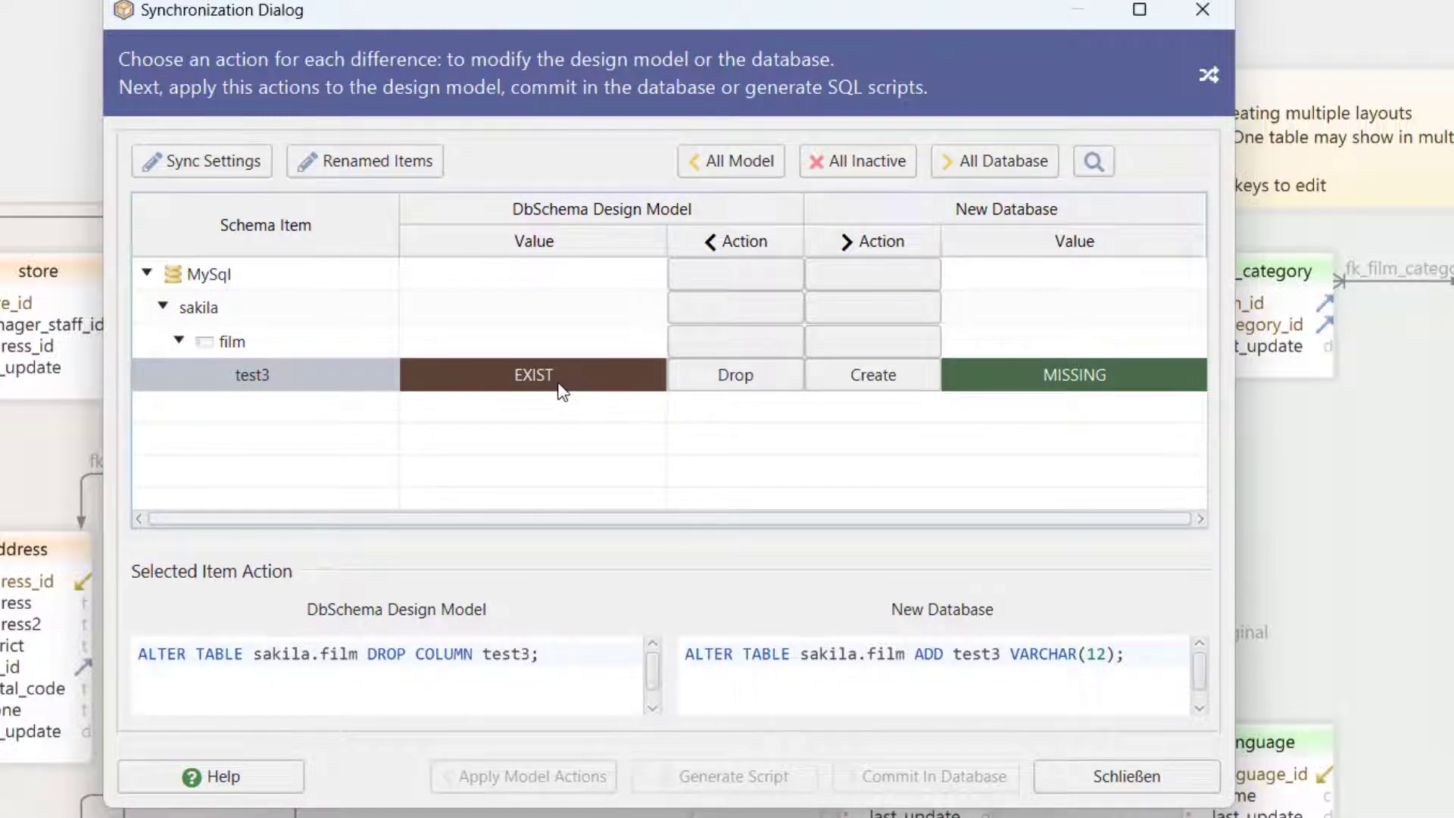
- Resolve the test3 difference by dropping the column from the design model, apply the model action and close the synchronization dialog
click(858, 387)
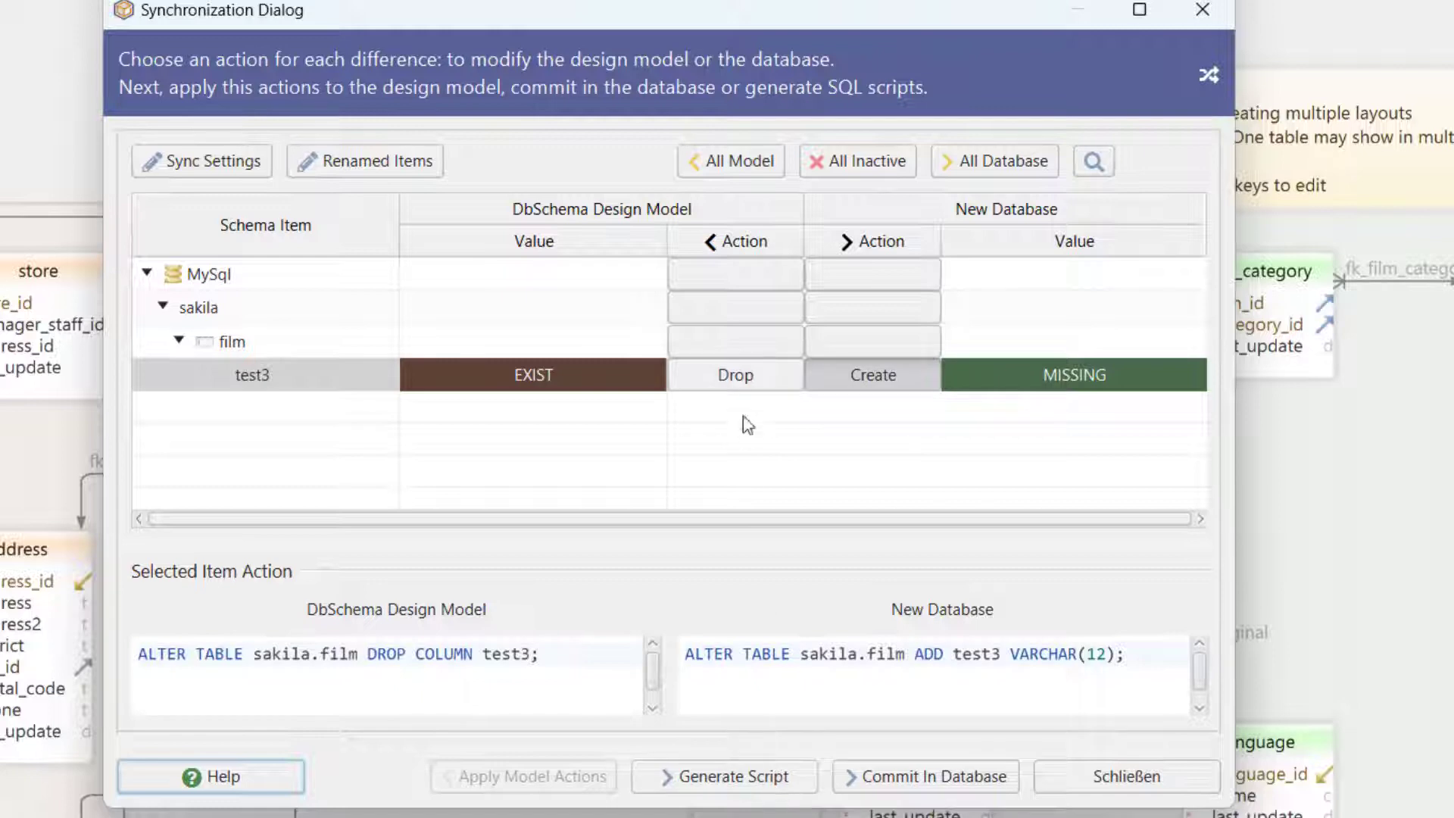
click(745, 377)
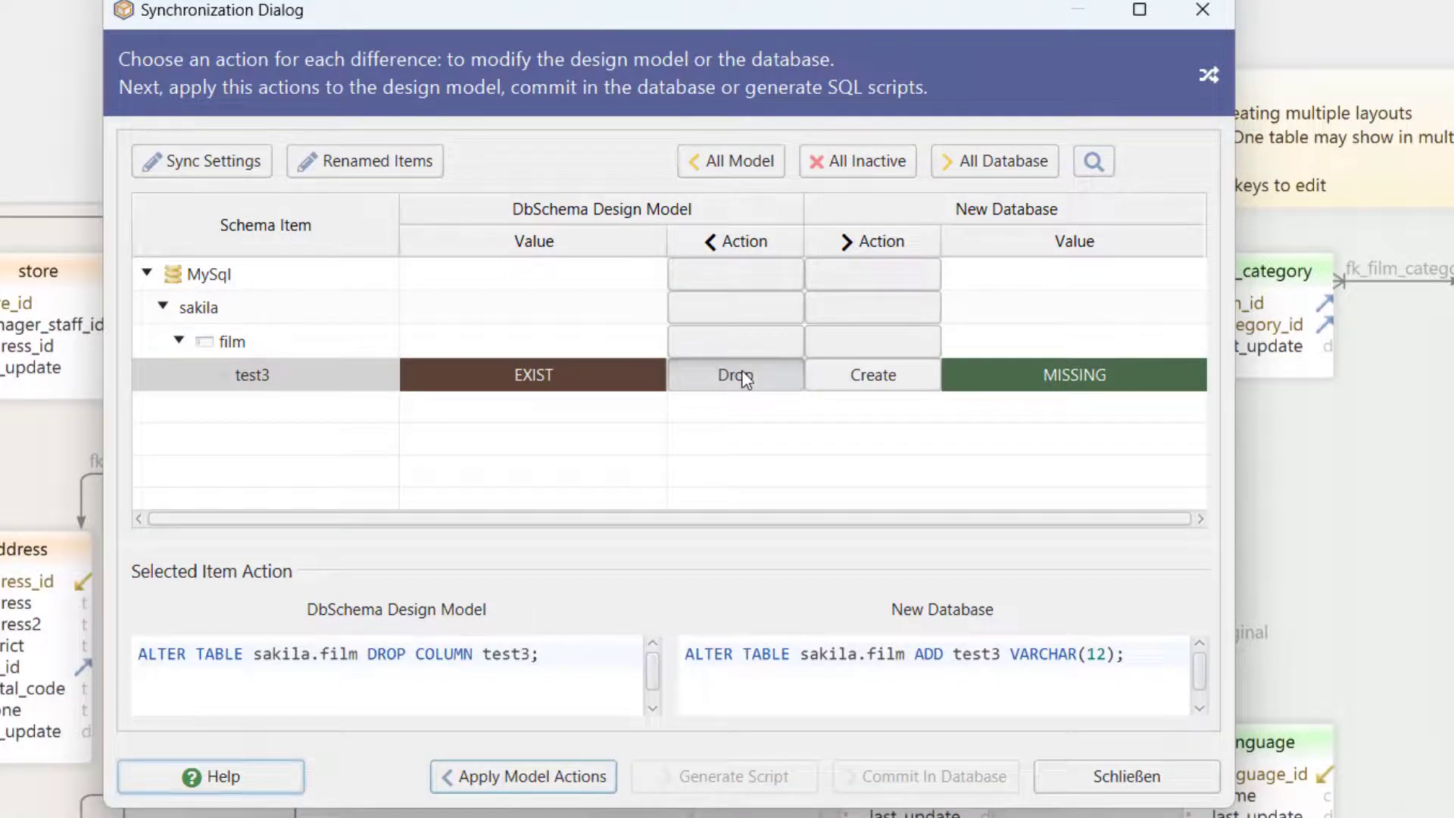
click(548, 774)
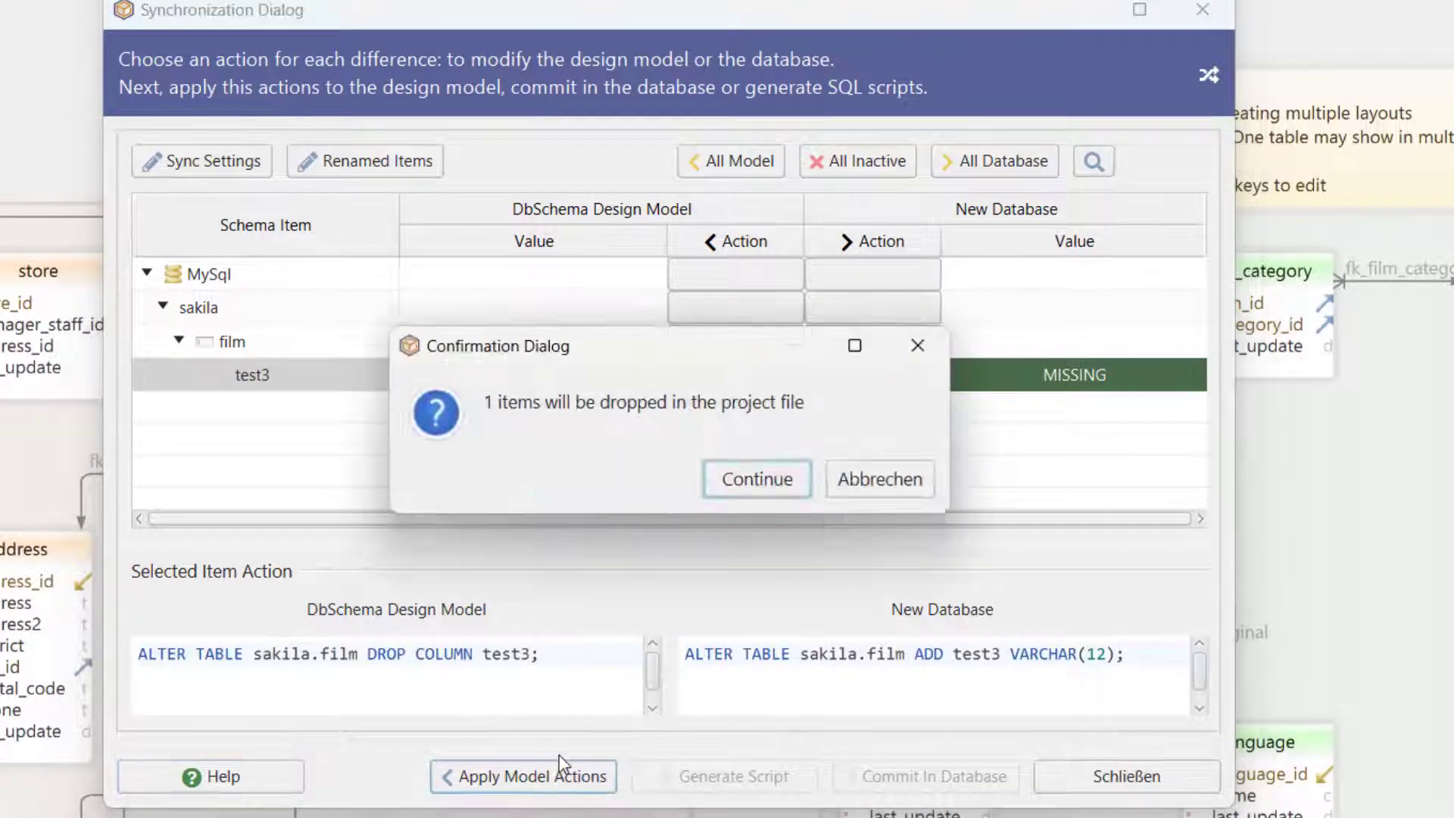
click(737, 479)
click(881, 480)
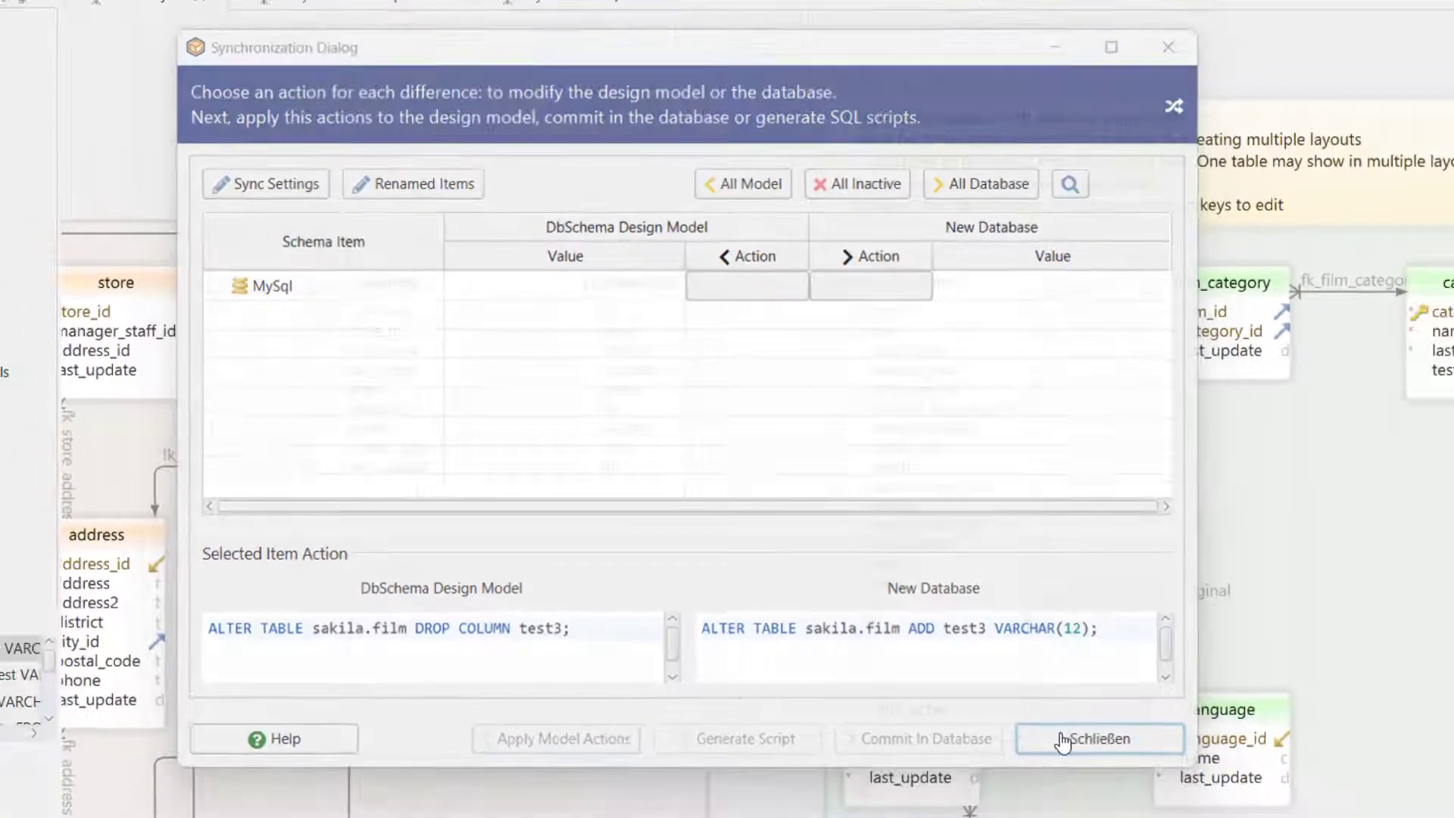
click(1082, 776)
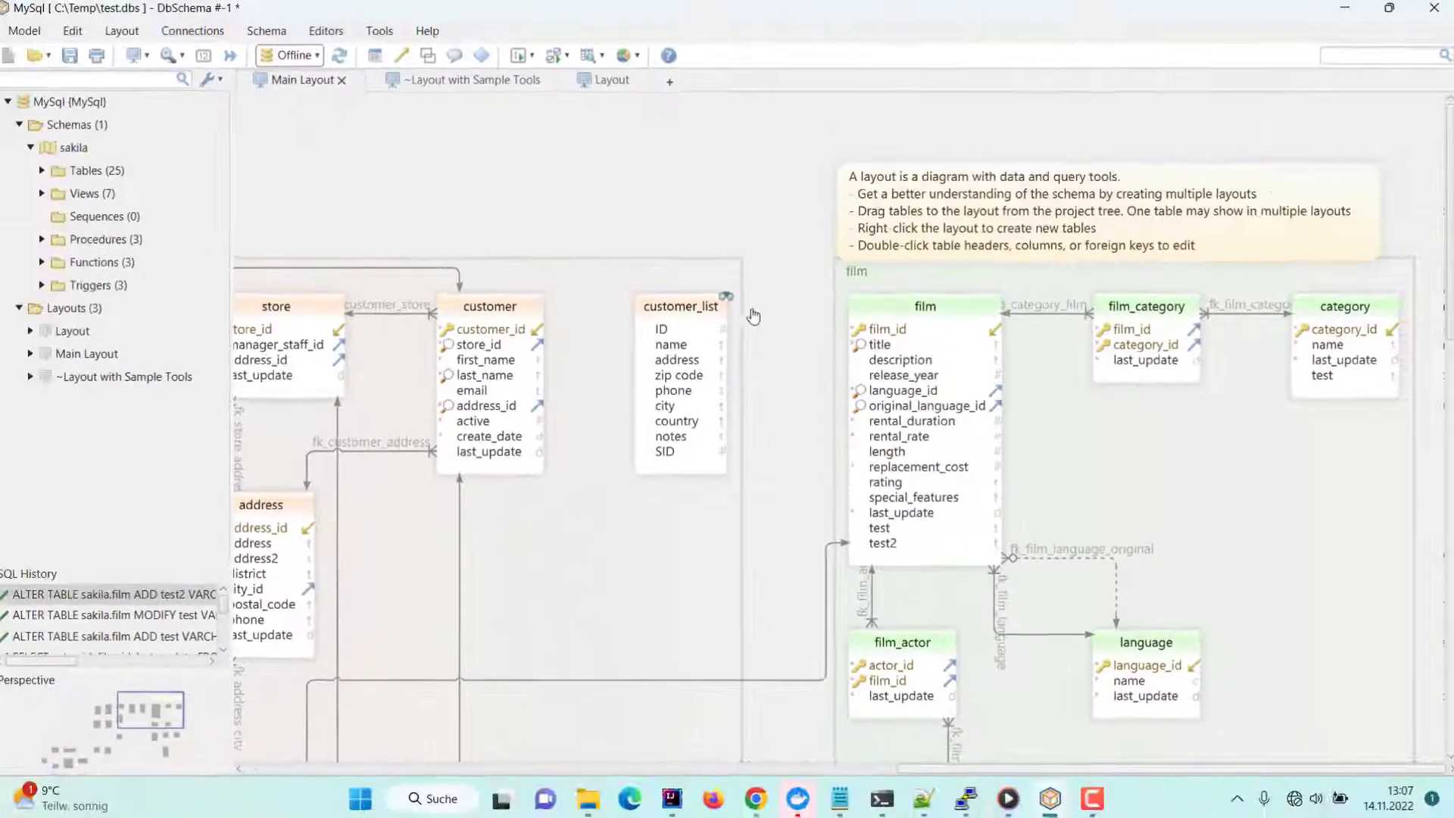
click(198, 33)
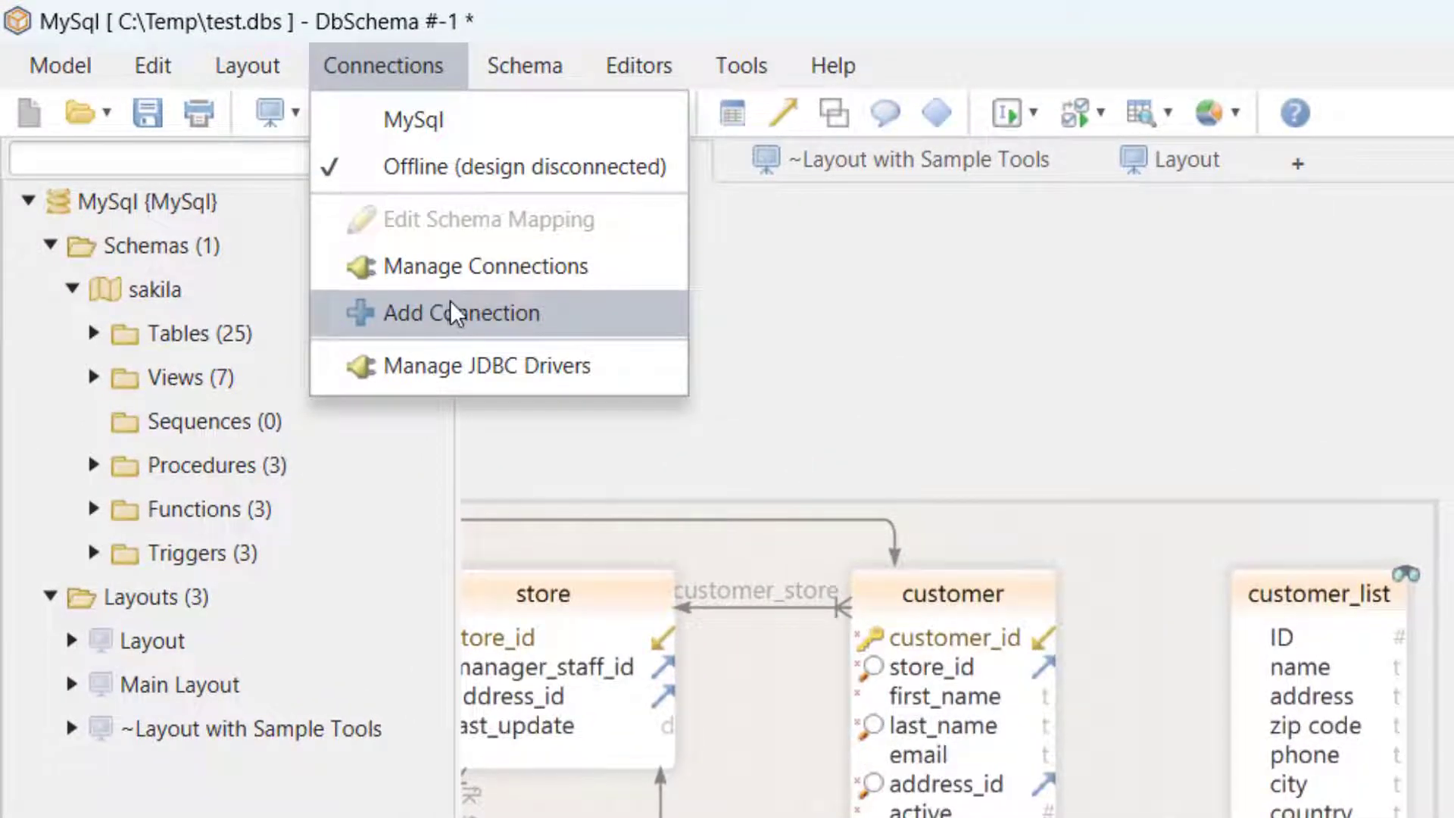
mouse_move(547, 73)
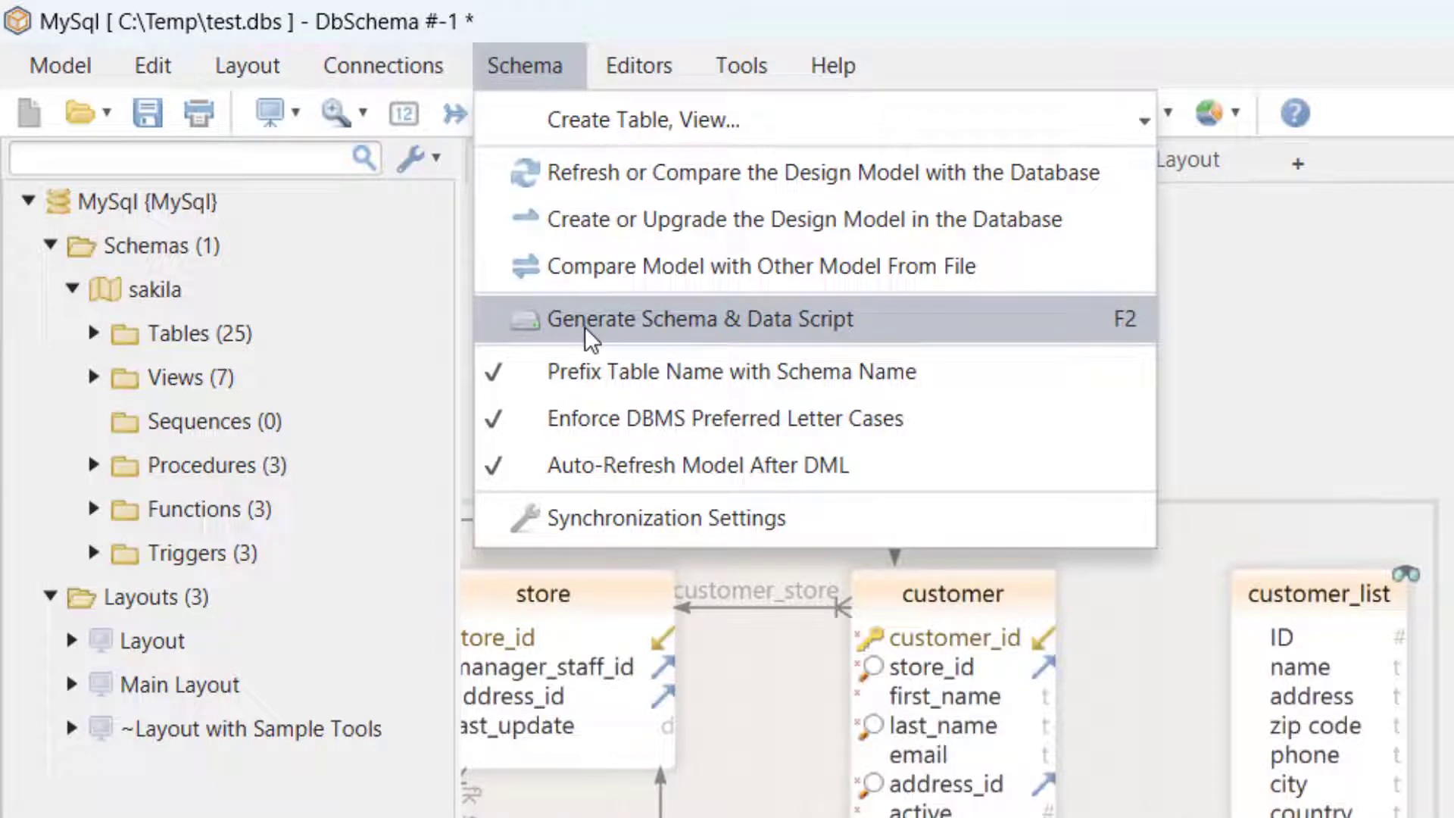
click(1316, 326)
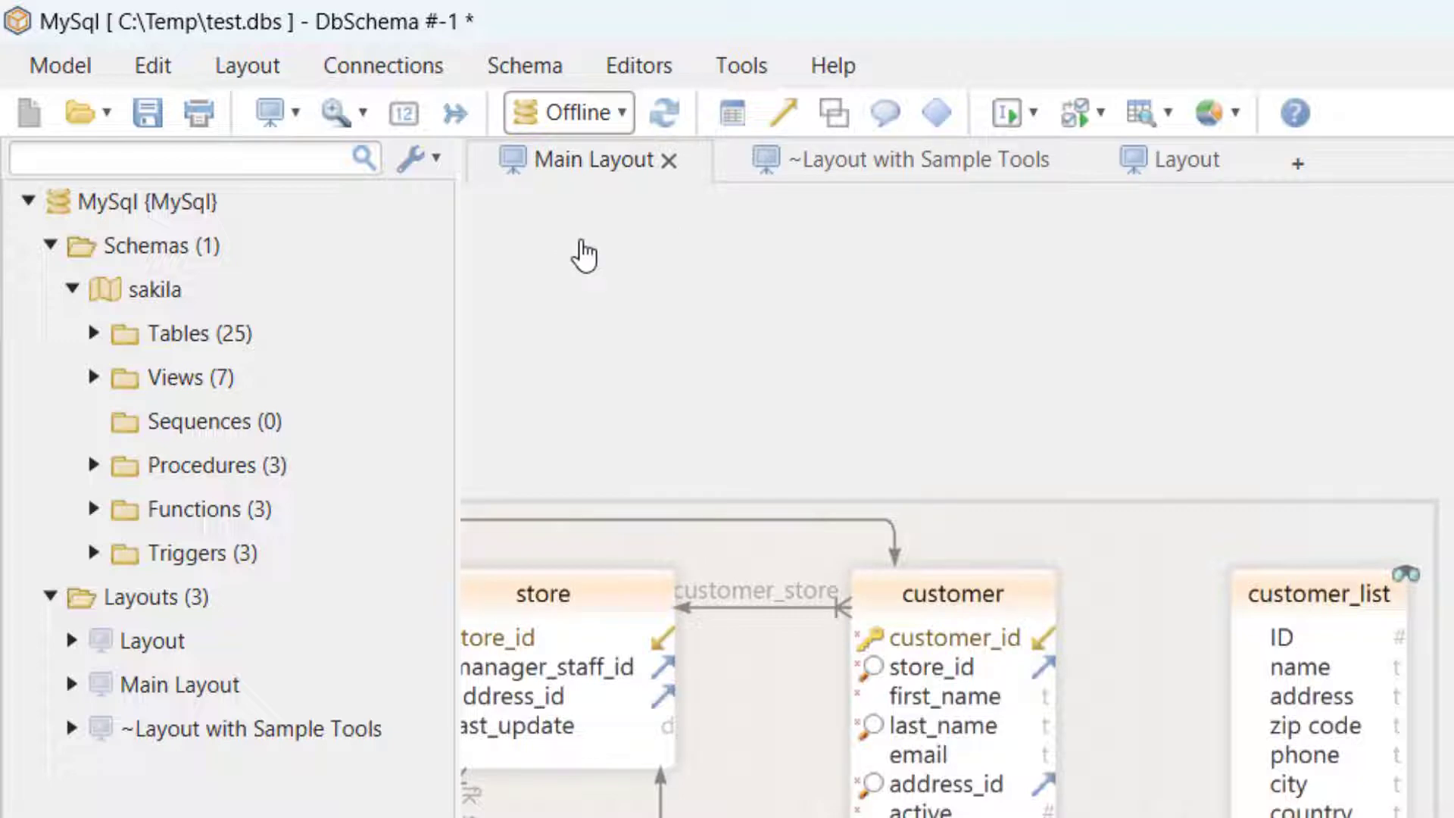
click(39, 75)
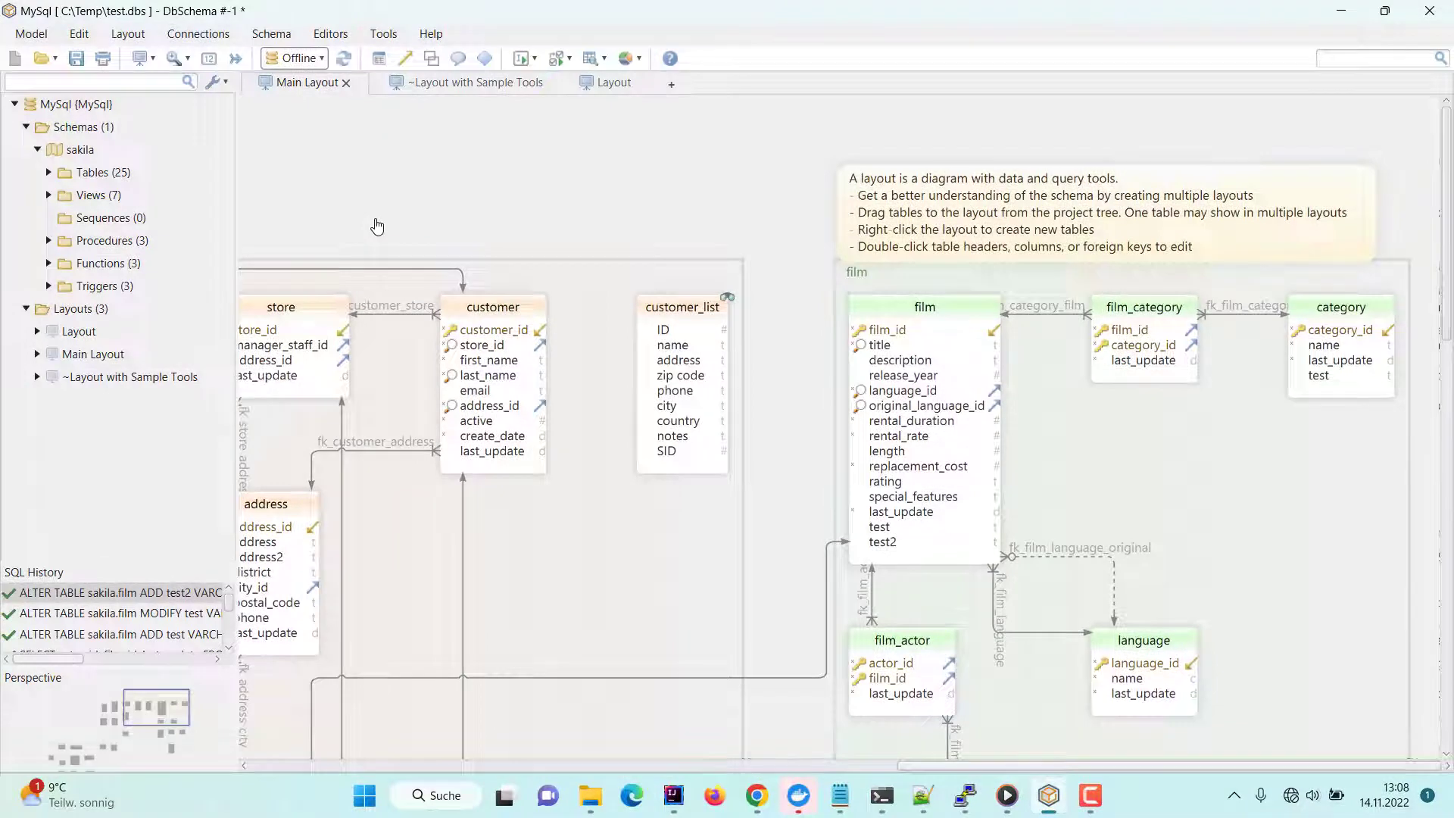
click(464, 84)
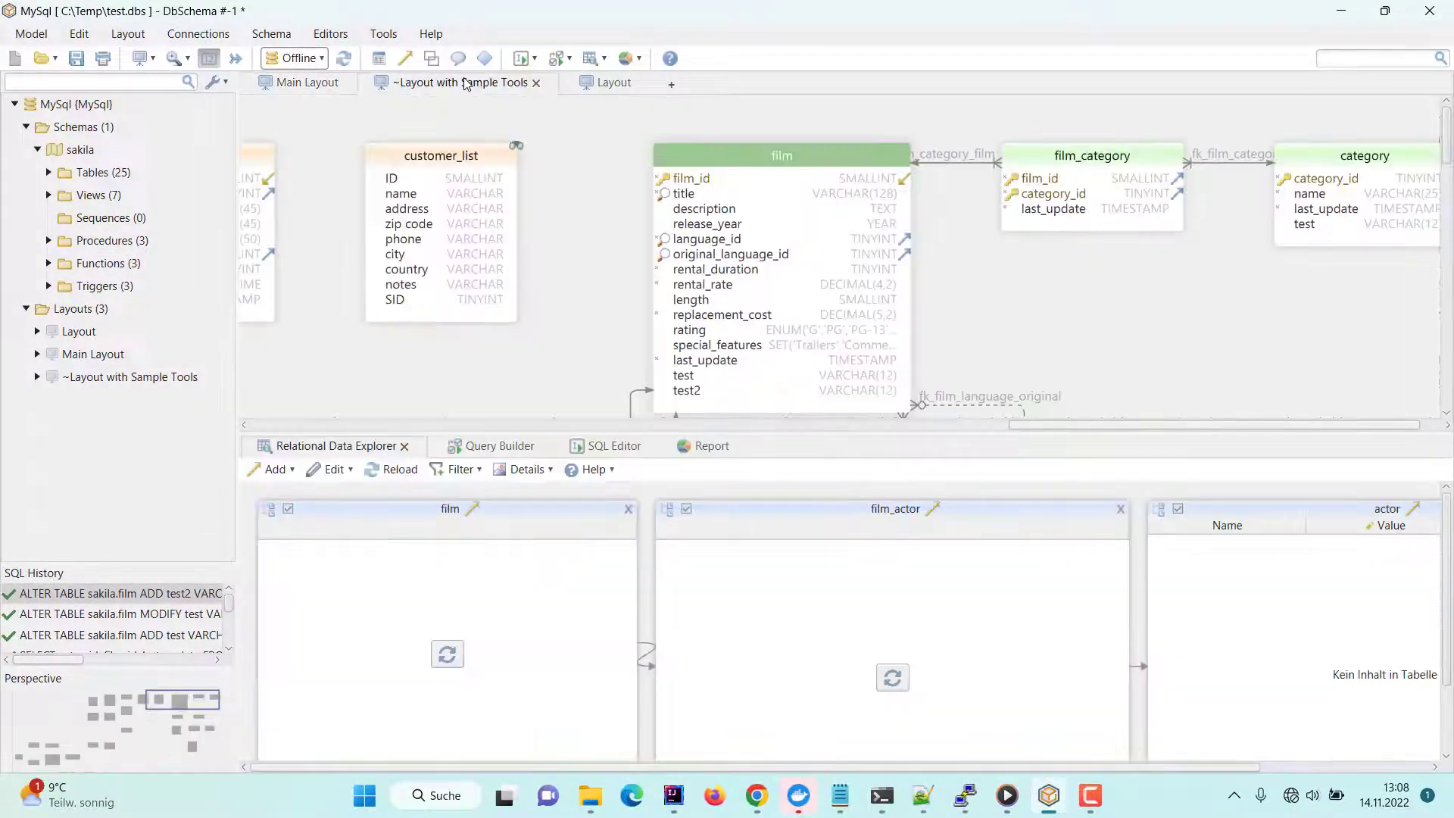
click(293, 89)
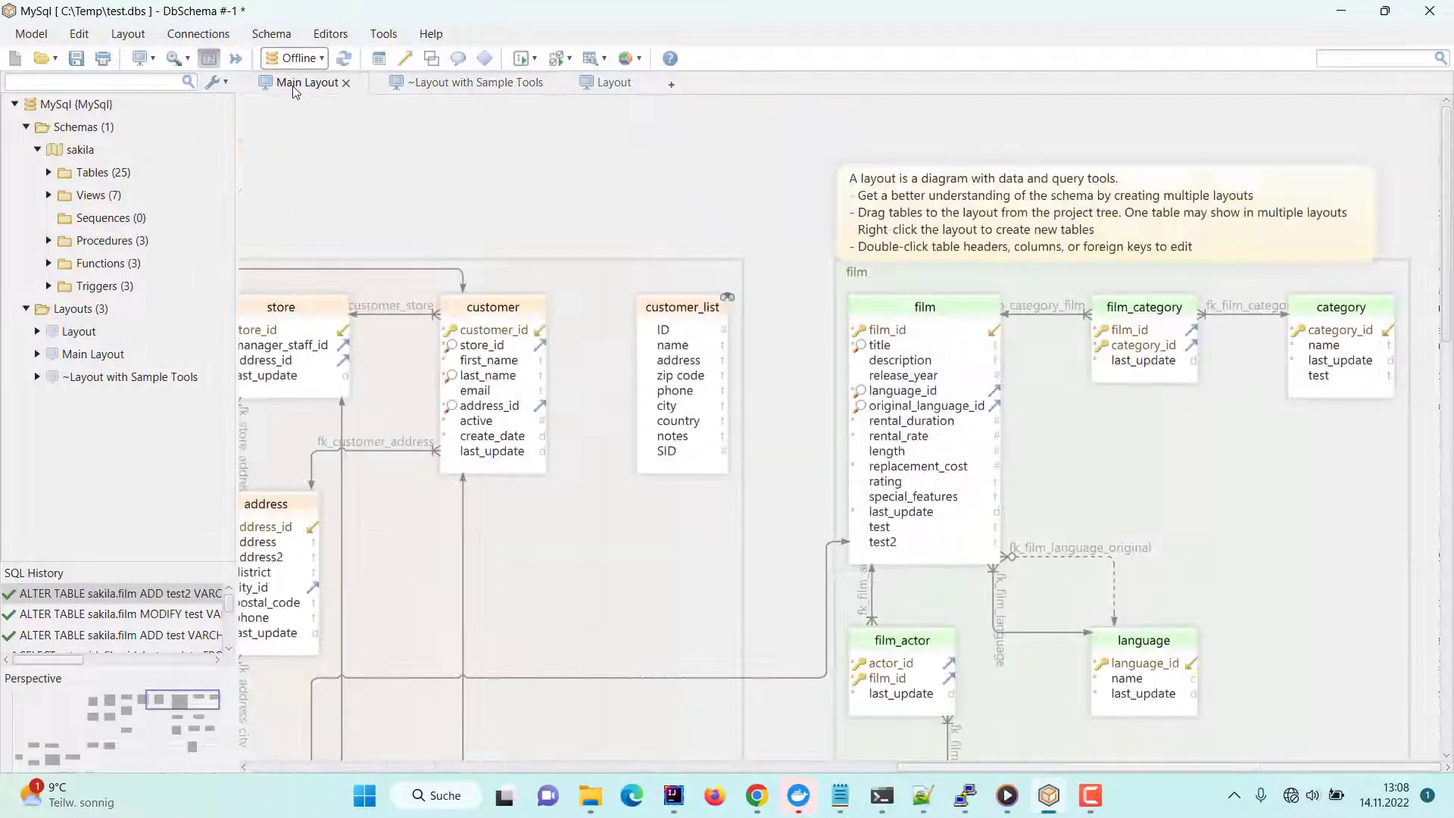
- Open the film table's data from Main Layout through the MySql connection, enlarging the data pane and the film frame
click(883, 313)
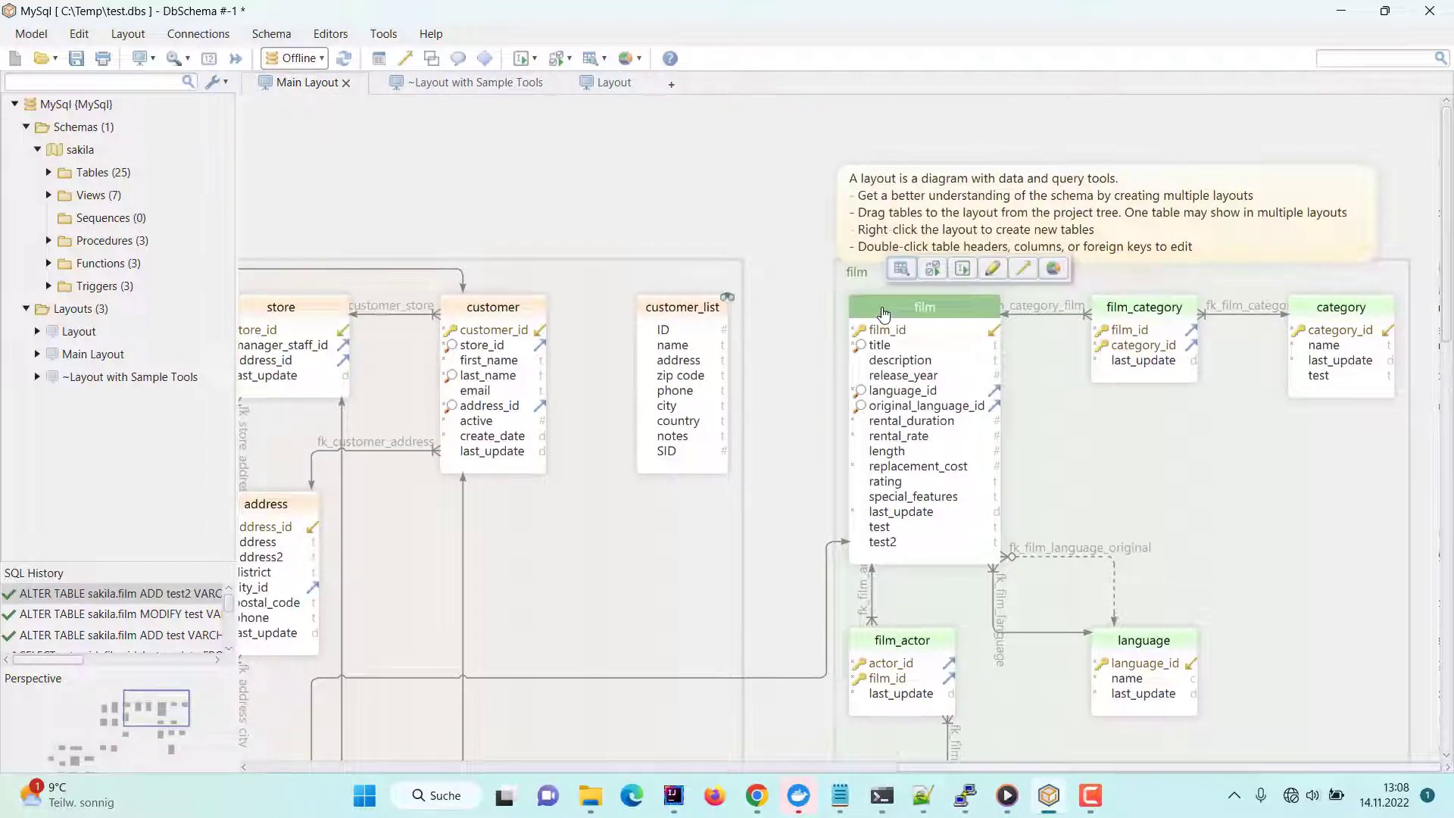
click(901, 270)
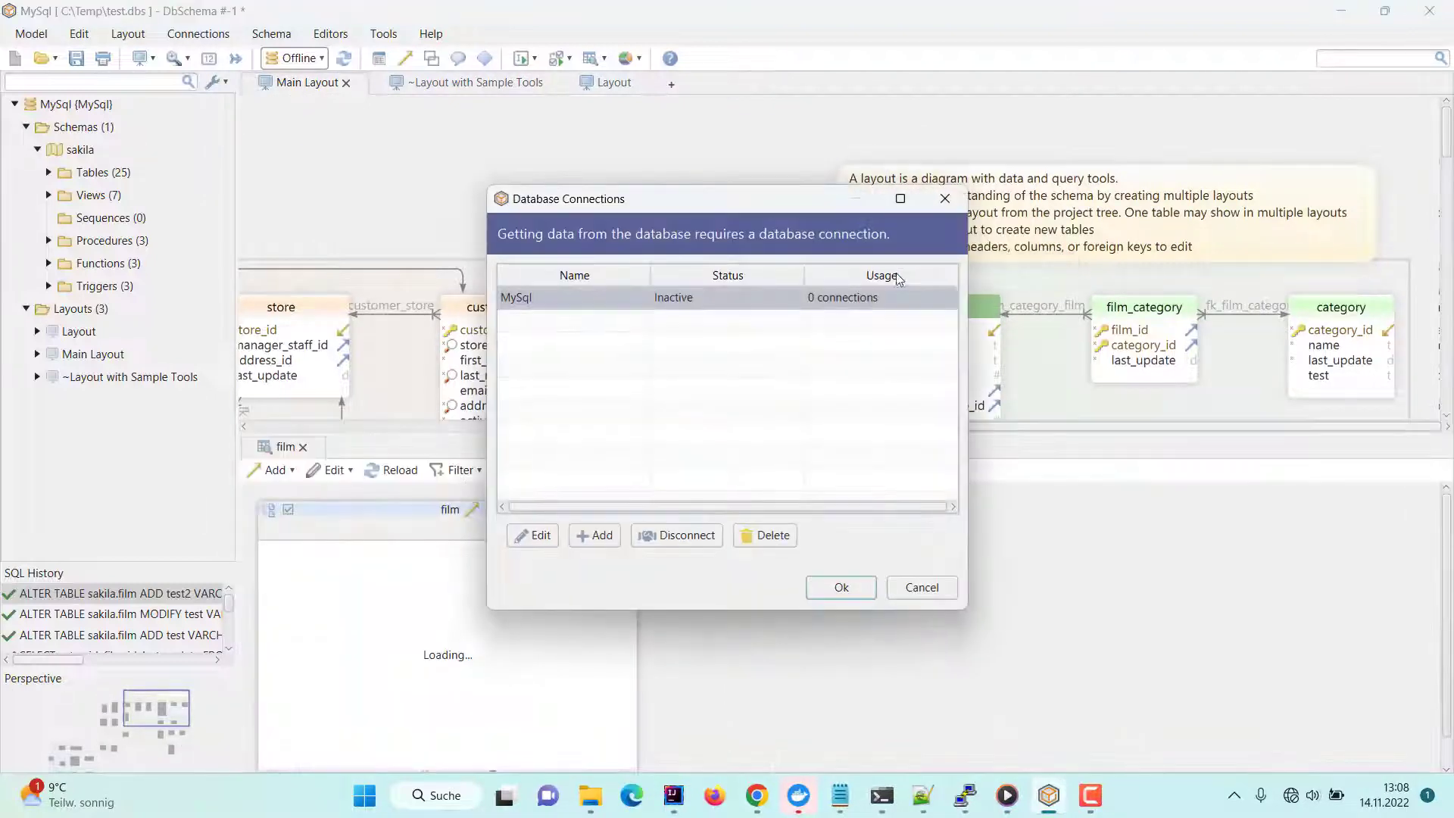
click(842, 588)
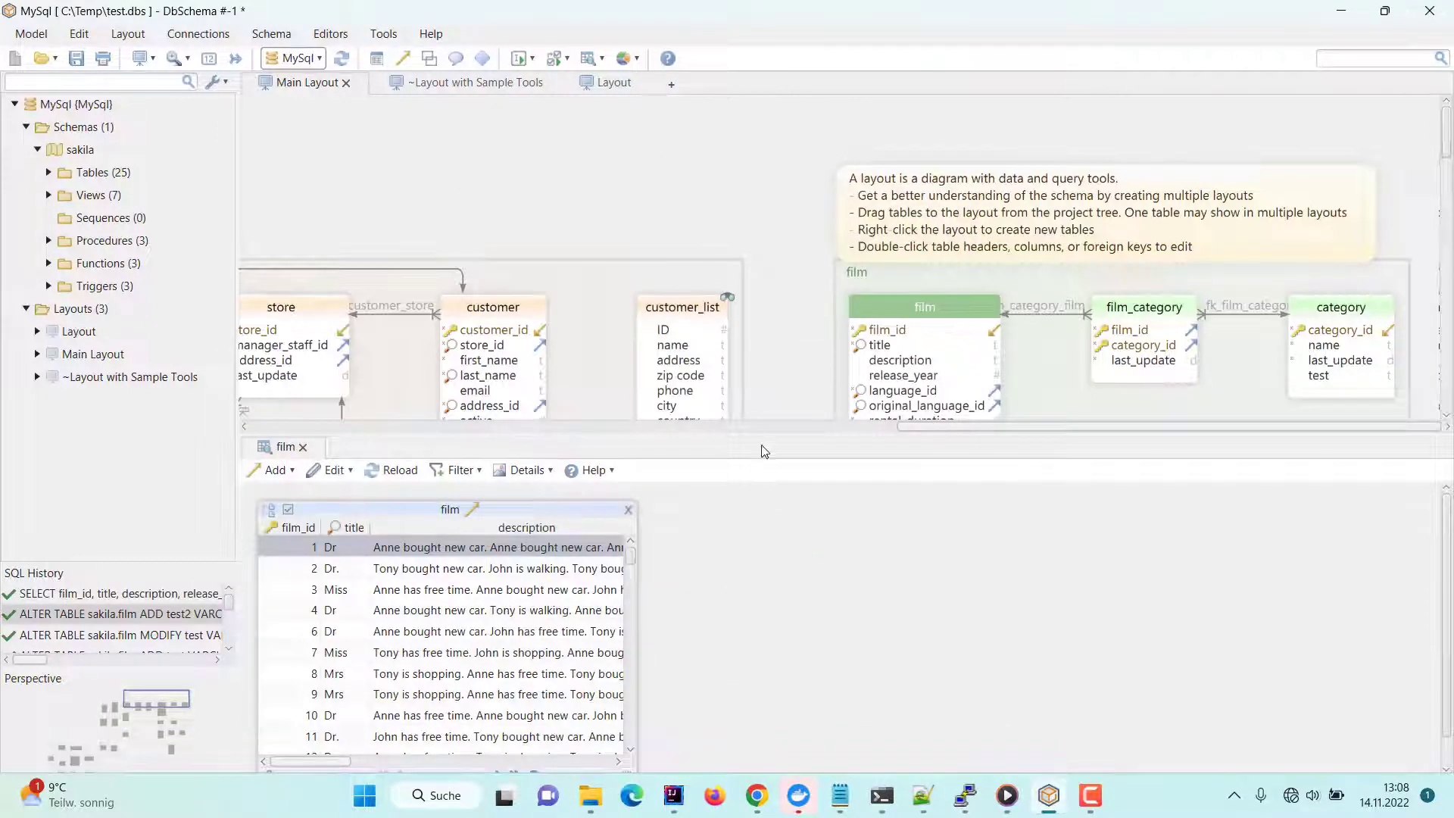
drag(759, 434, 757, 333)
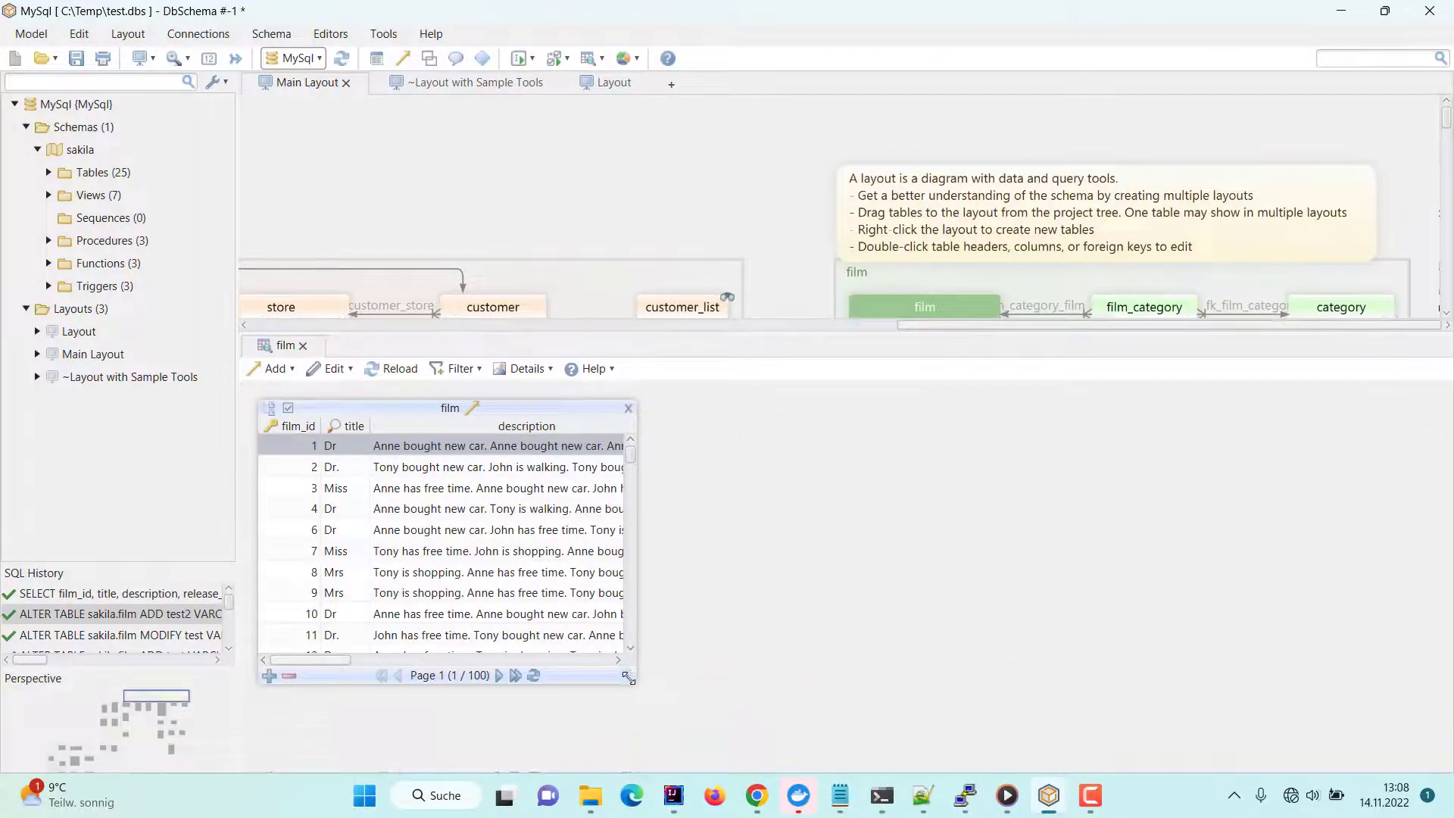
drag(629, 678, 758, 712)
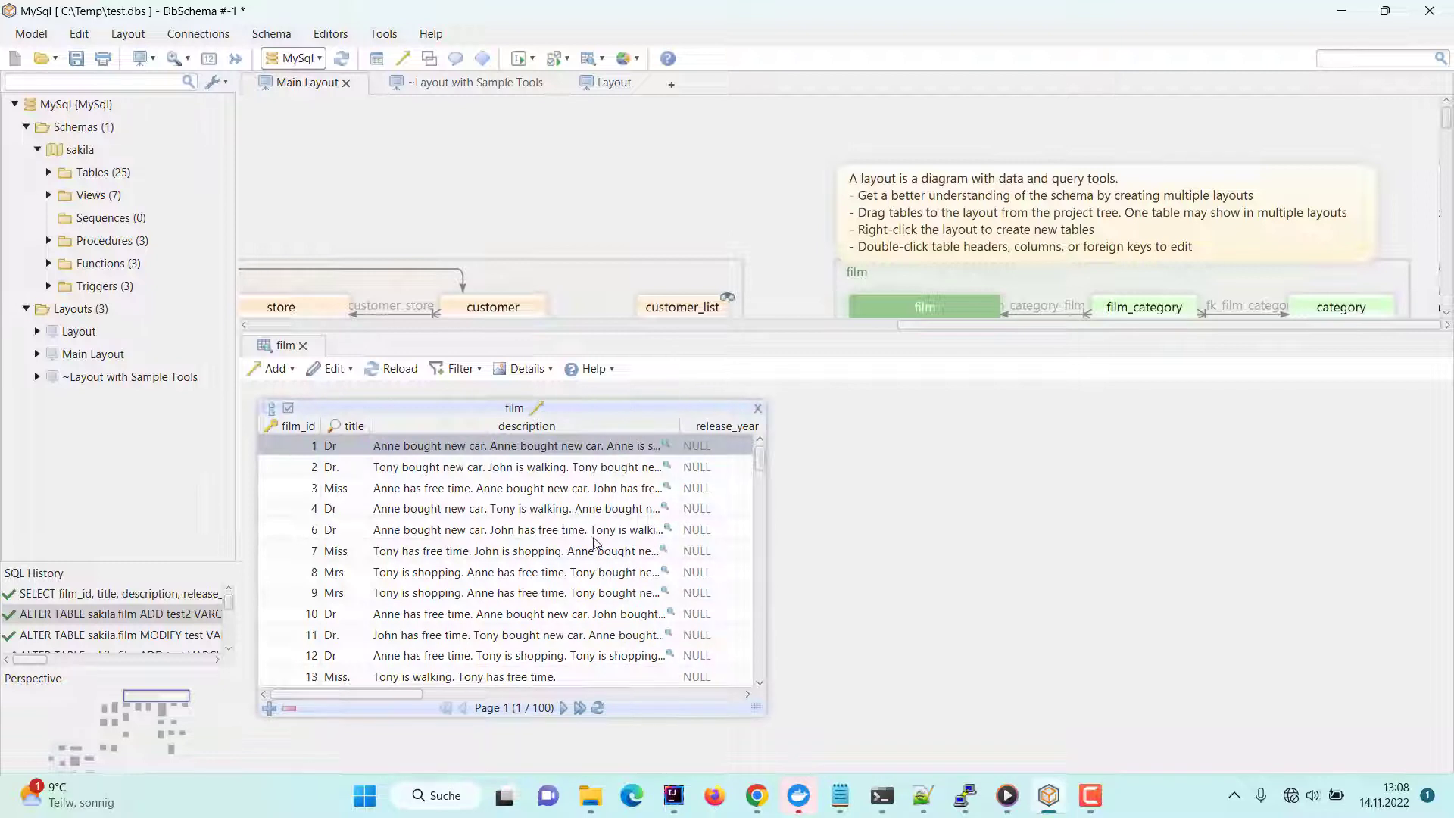
- Cascade film_actor from the film data via fk_film_actor_film, and cascade actor from film_actor via fk_film_actor_actor
click(542, 404)
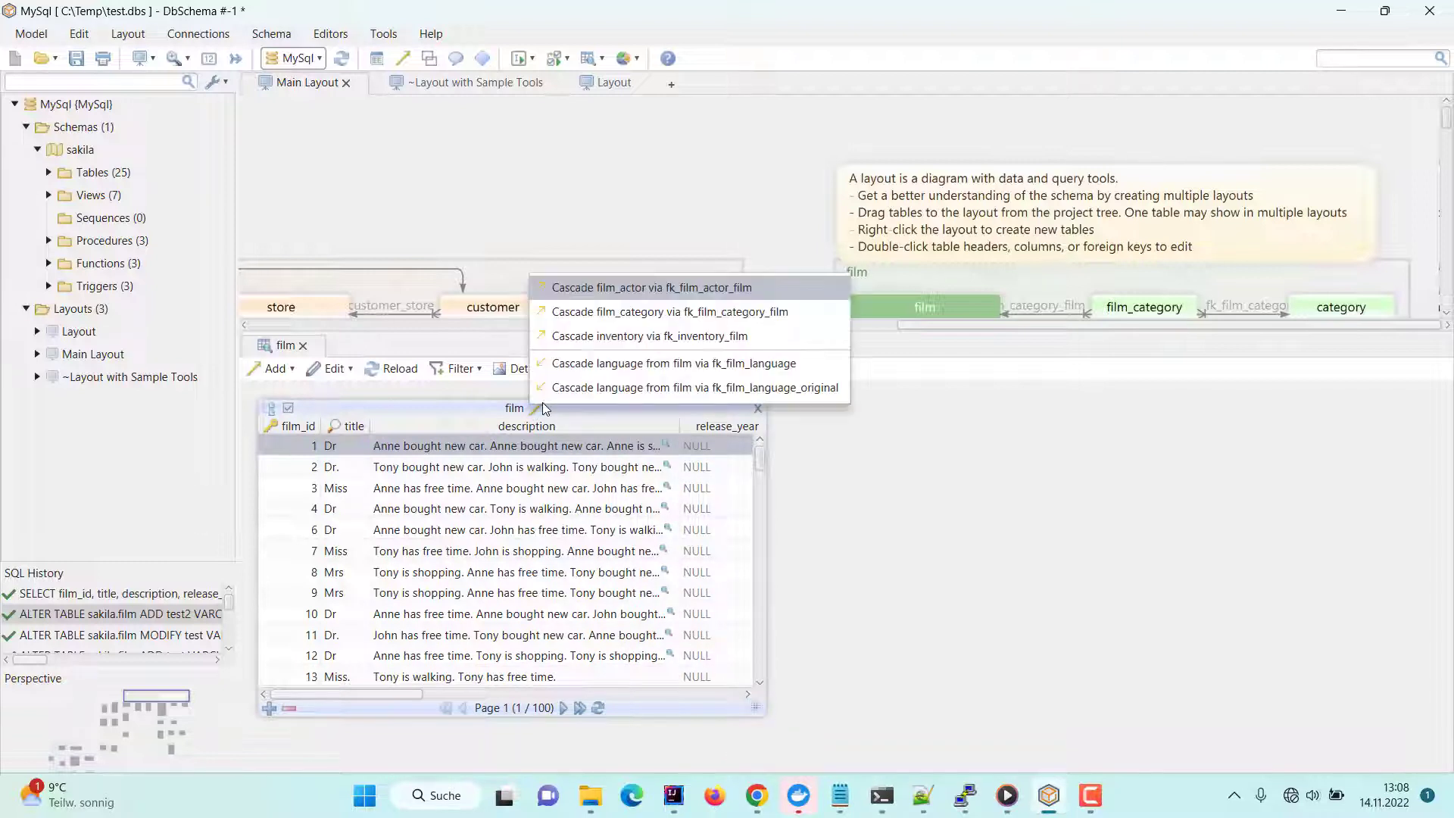
click(603, 288)
click(1080, 405)
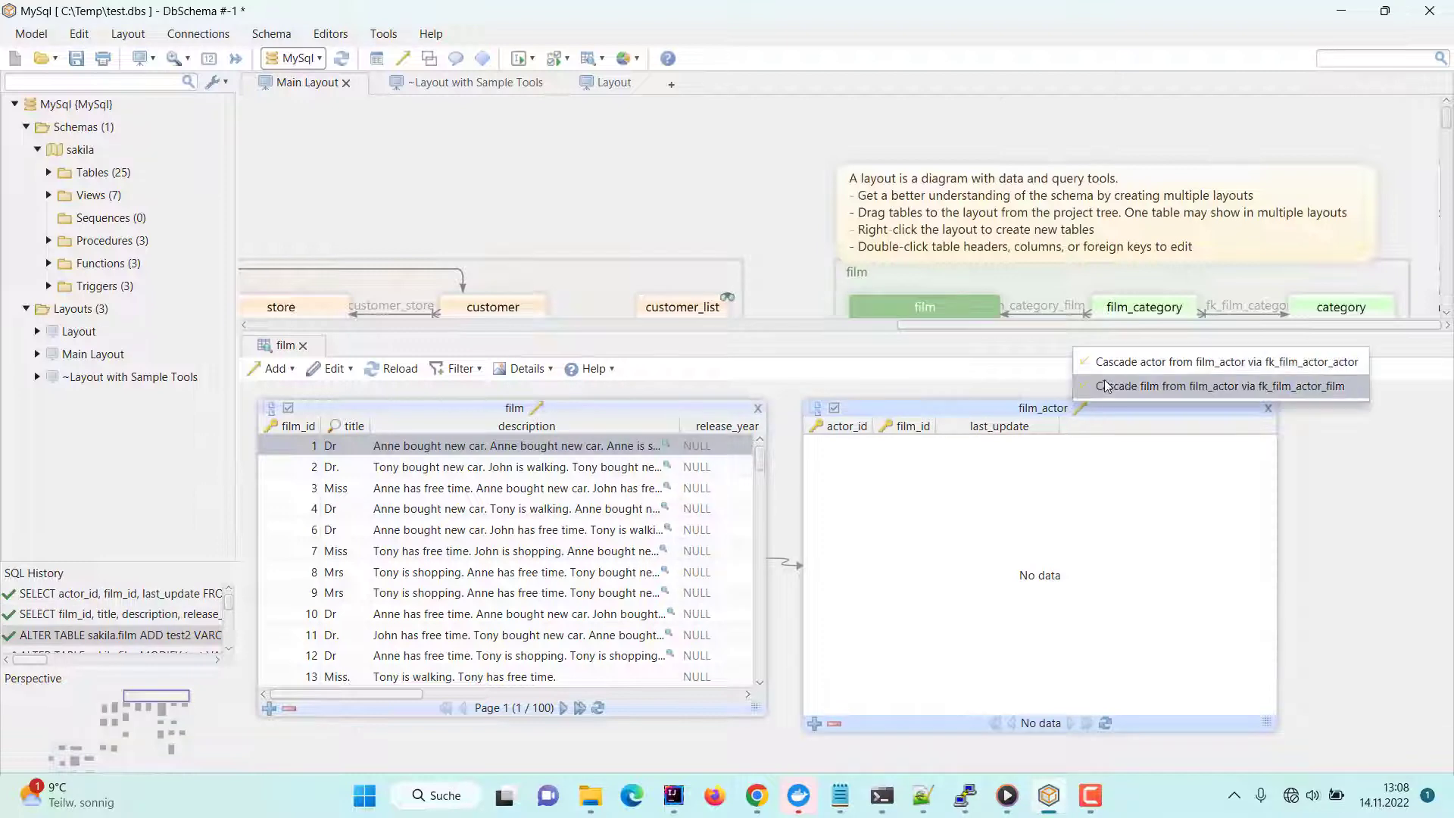
click(1120, 361)
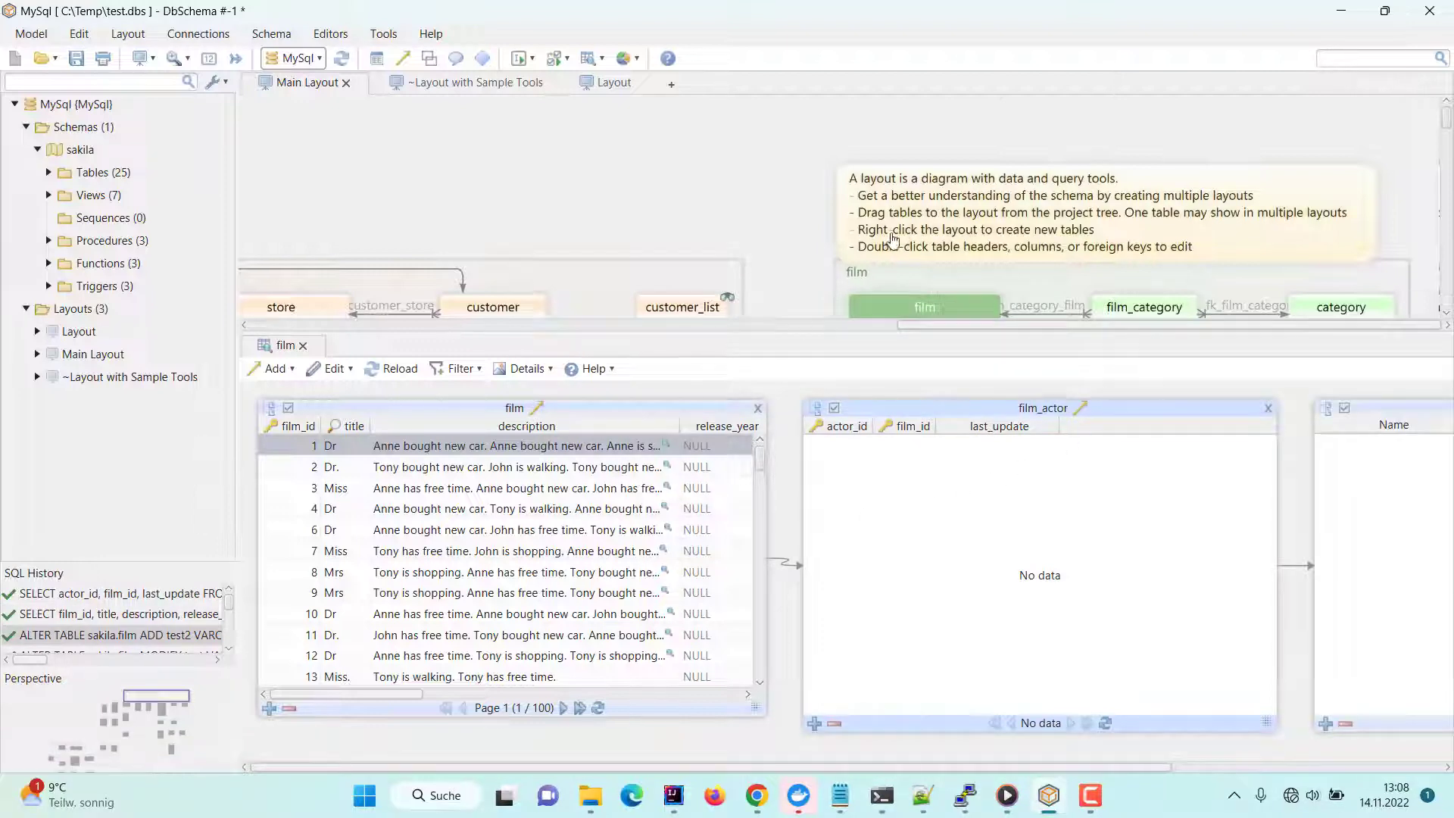
- Try to create a virtual foreign key from film's language_id to film_category's category_id, and cancel it
scroll(890, 241, down, 3)
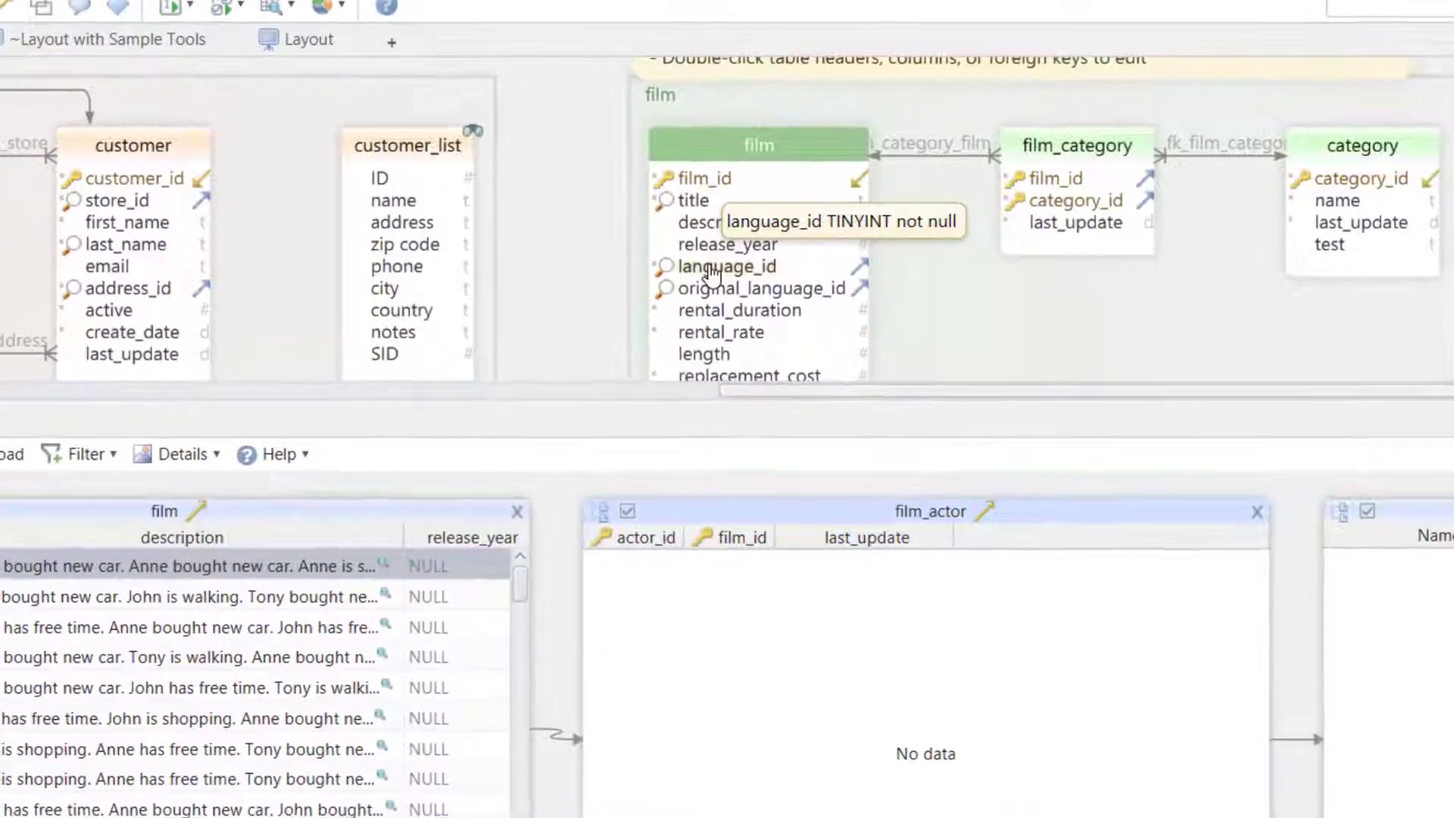
drag(893, 241, 1101, 203)
drag(1015, 212, 1029, 203)
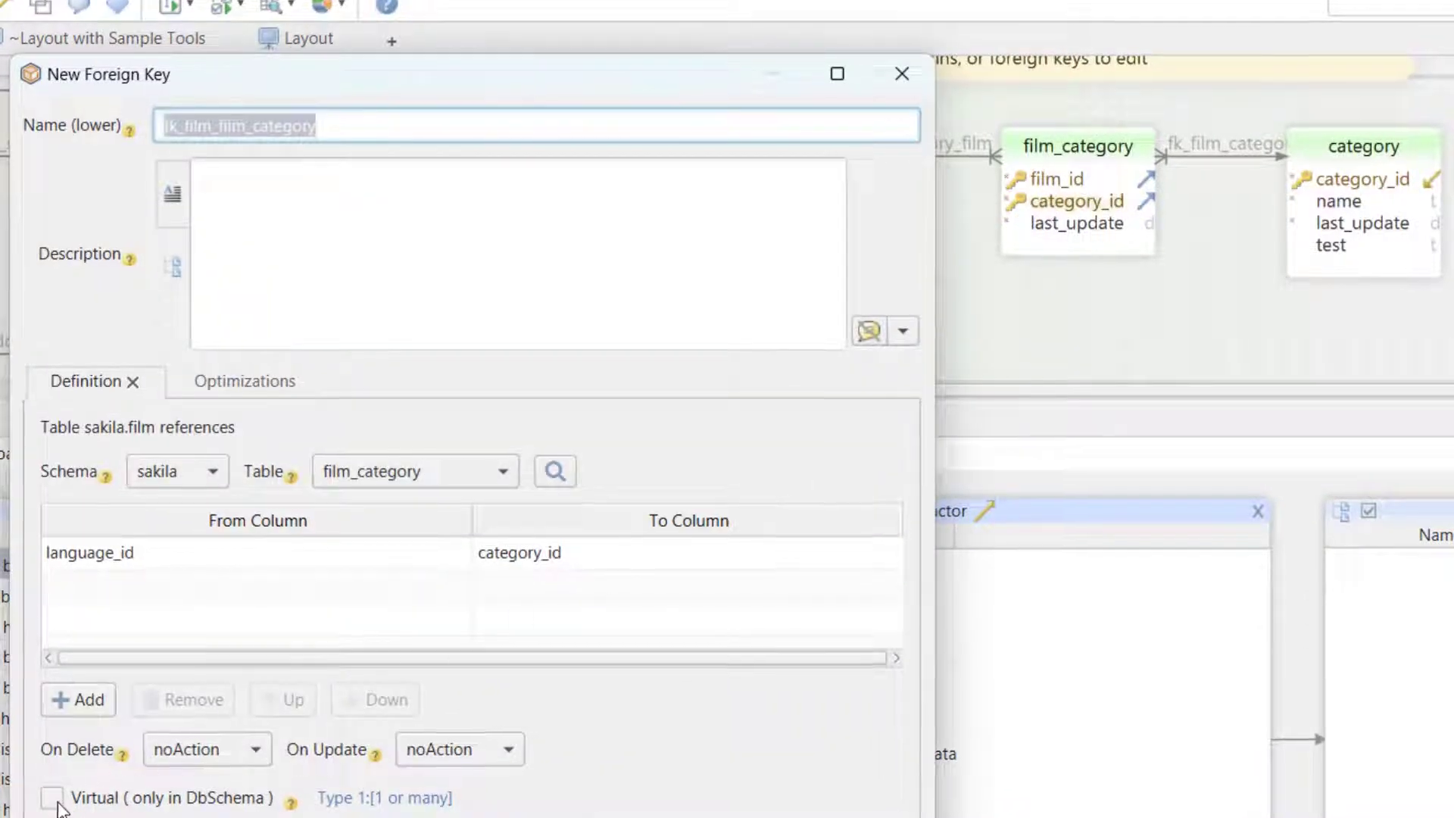
click(76, 795)
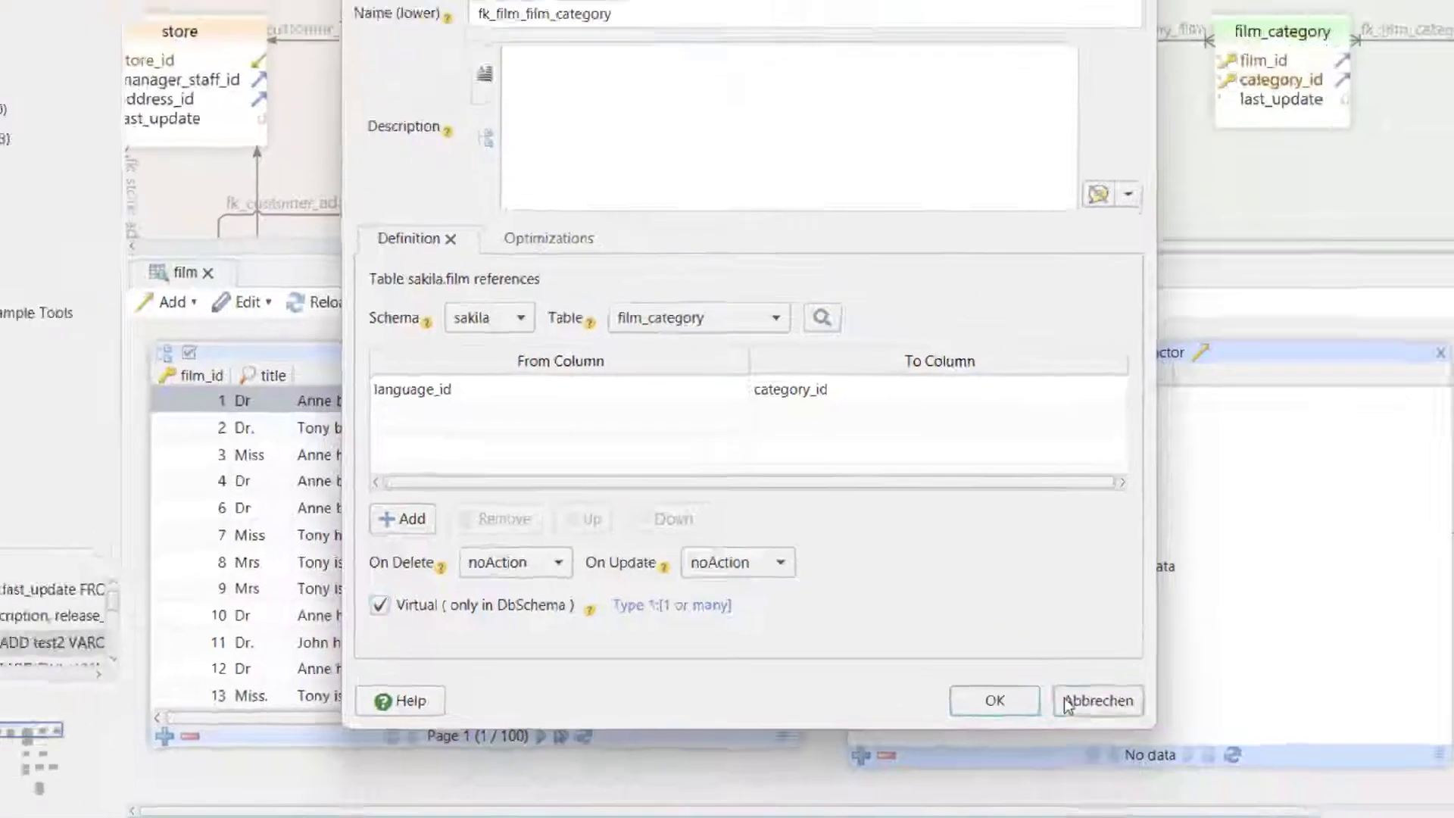
click(1307, 743)
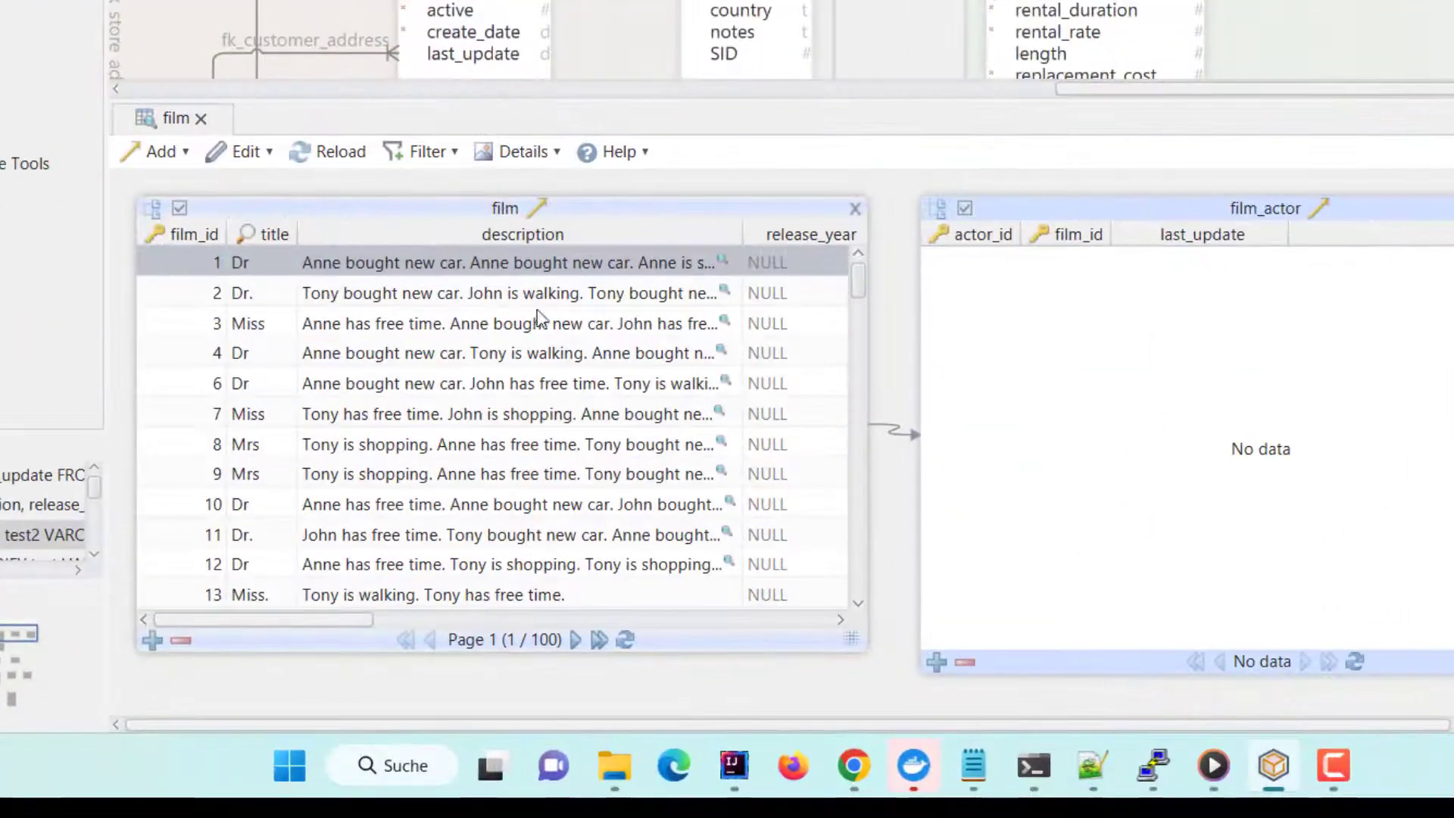
- Step through the film records from film_id 2 to 7 to examine their linked film_actor rows
click(525, 403)
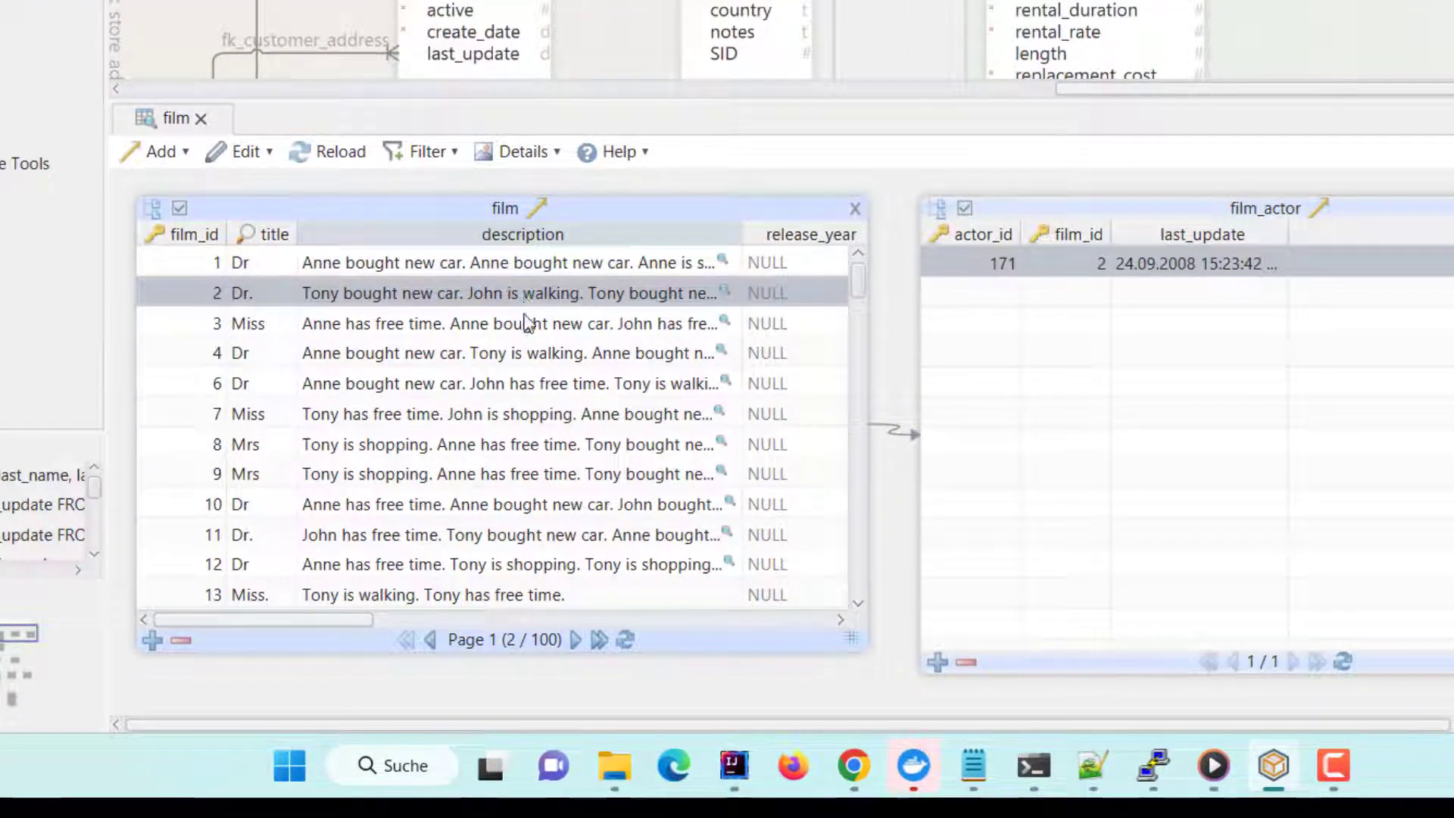
click(522, 325)
key(Down)
key(Down)
key(Down)
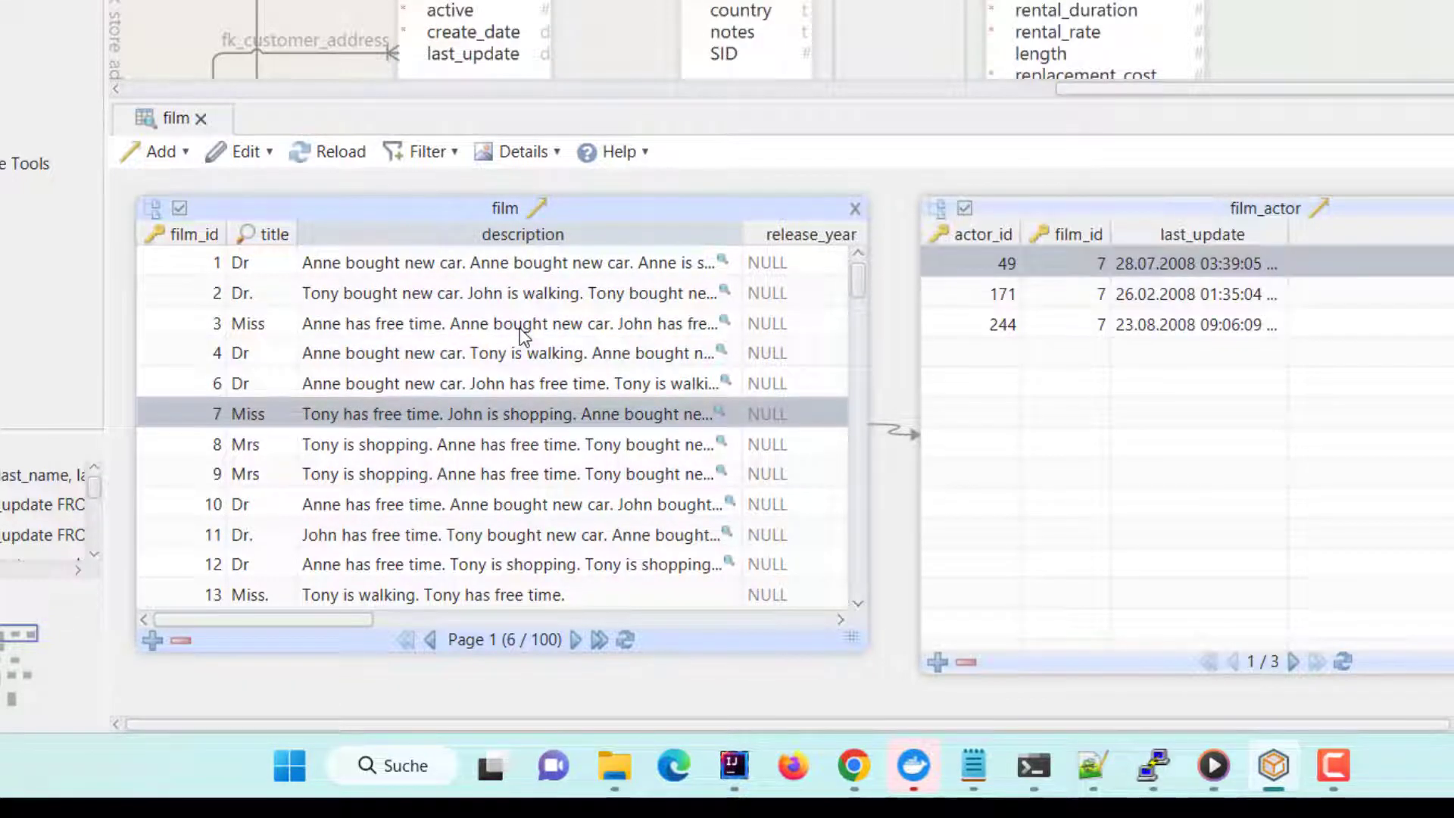
- Look over the filter and record commands available for the film description column, and select the record with film_id 11
right_click(485, 244)
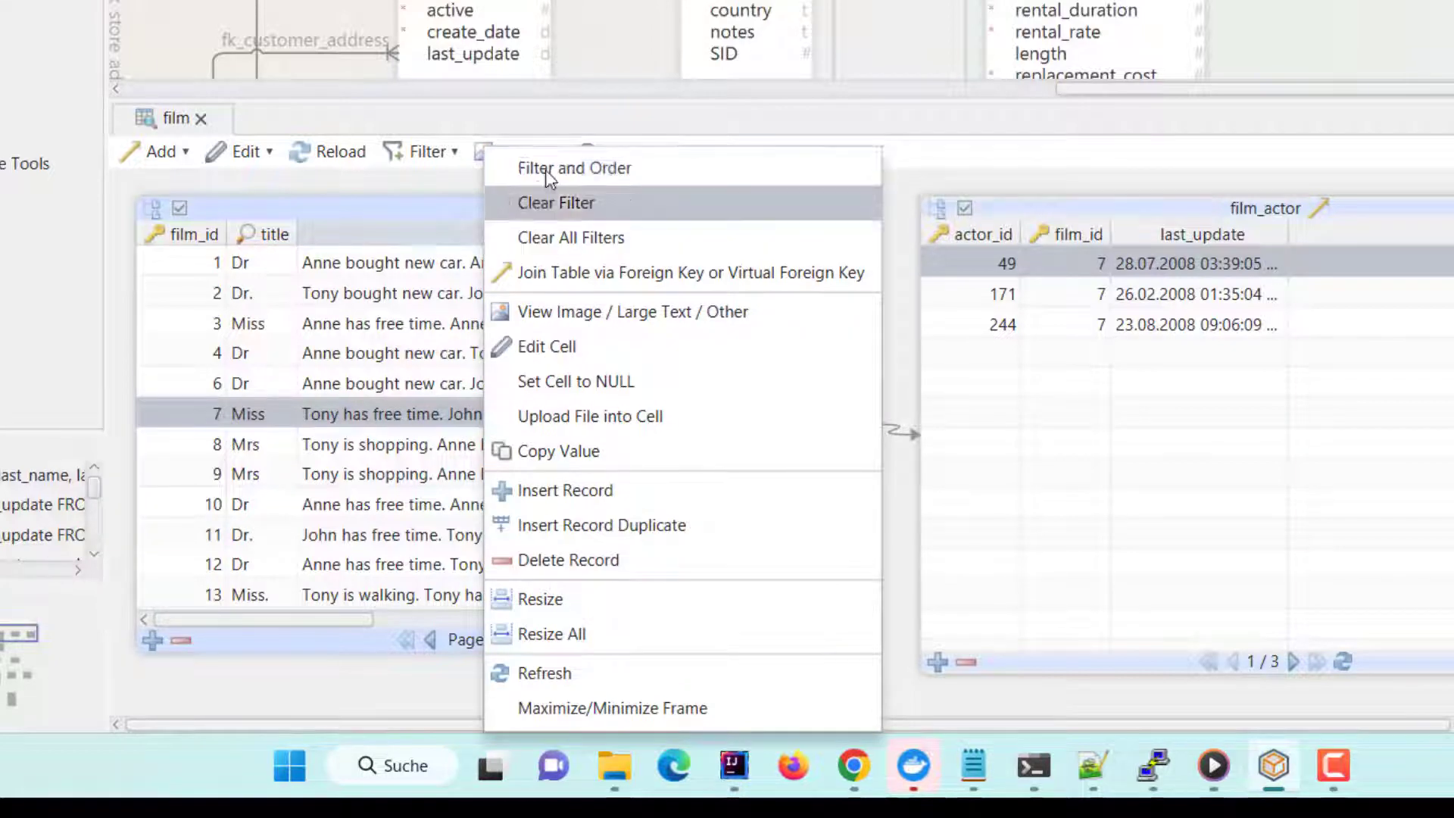
click(271, 682)
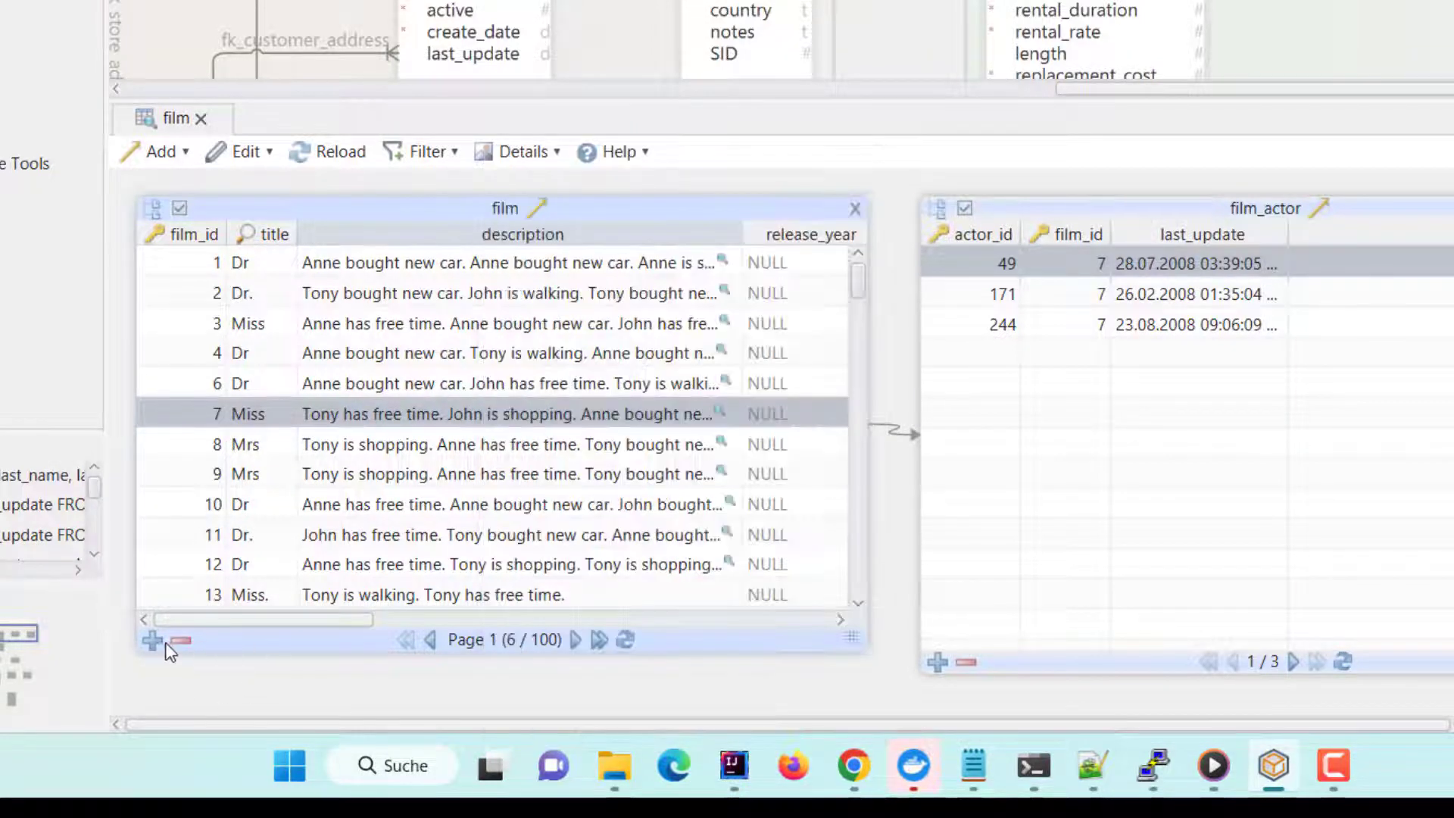
click(352, 447)
click(352, 446)
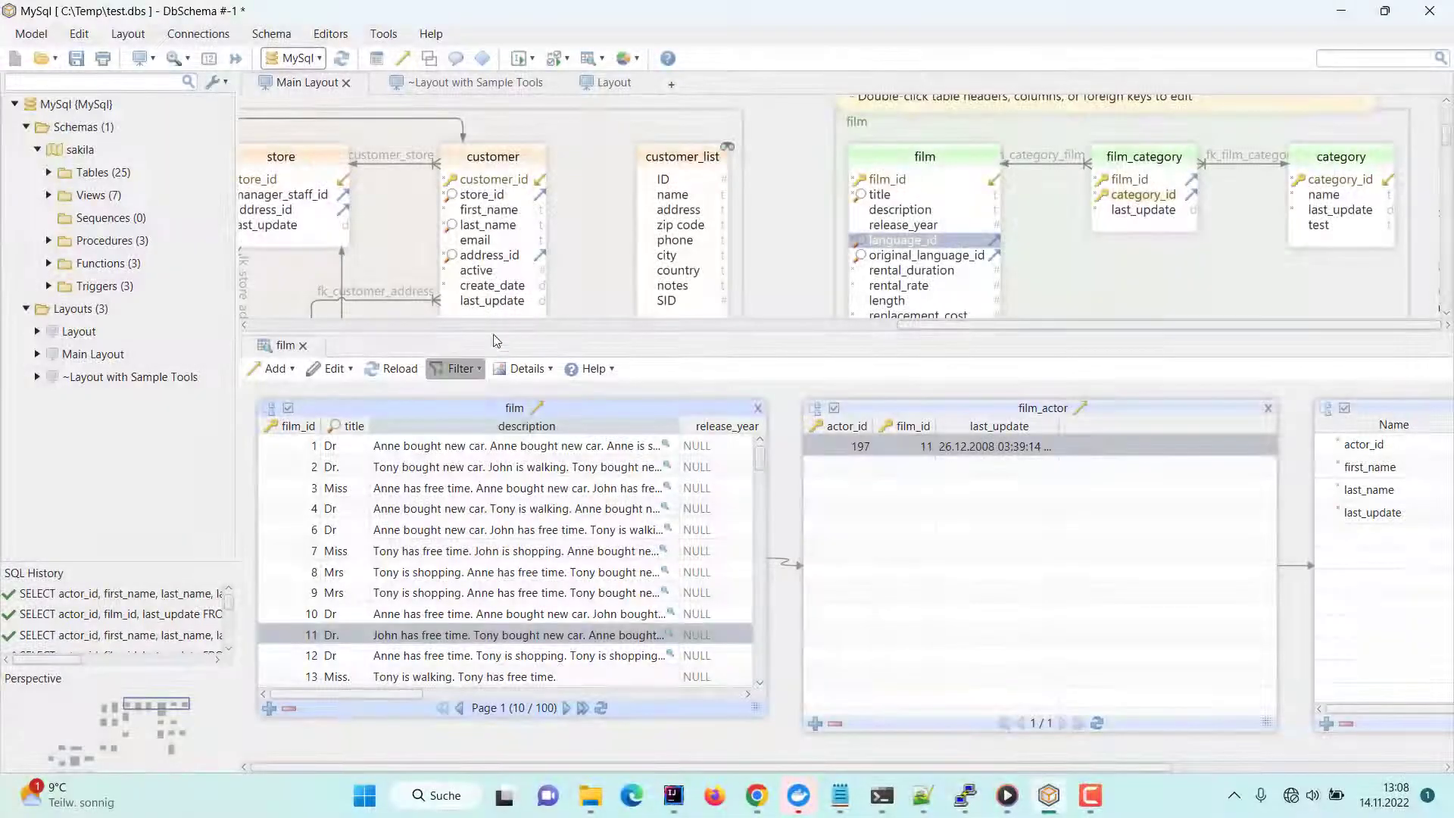
- Open the film table in the query builder and join film_actor through film_id, placing its frame farther from film
click(918, 156)
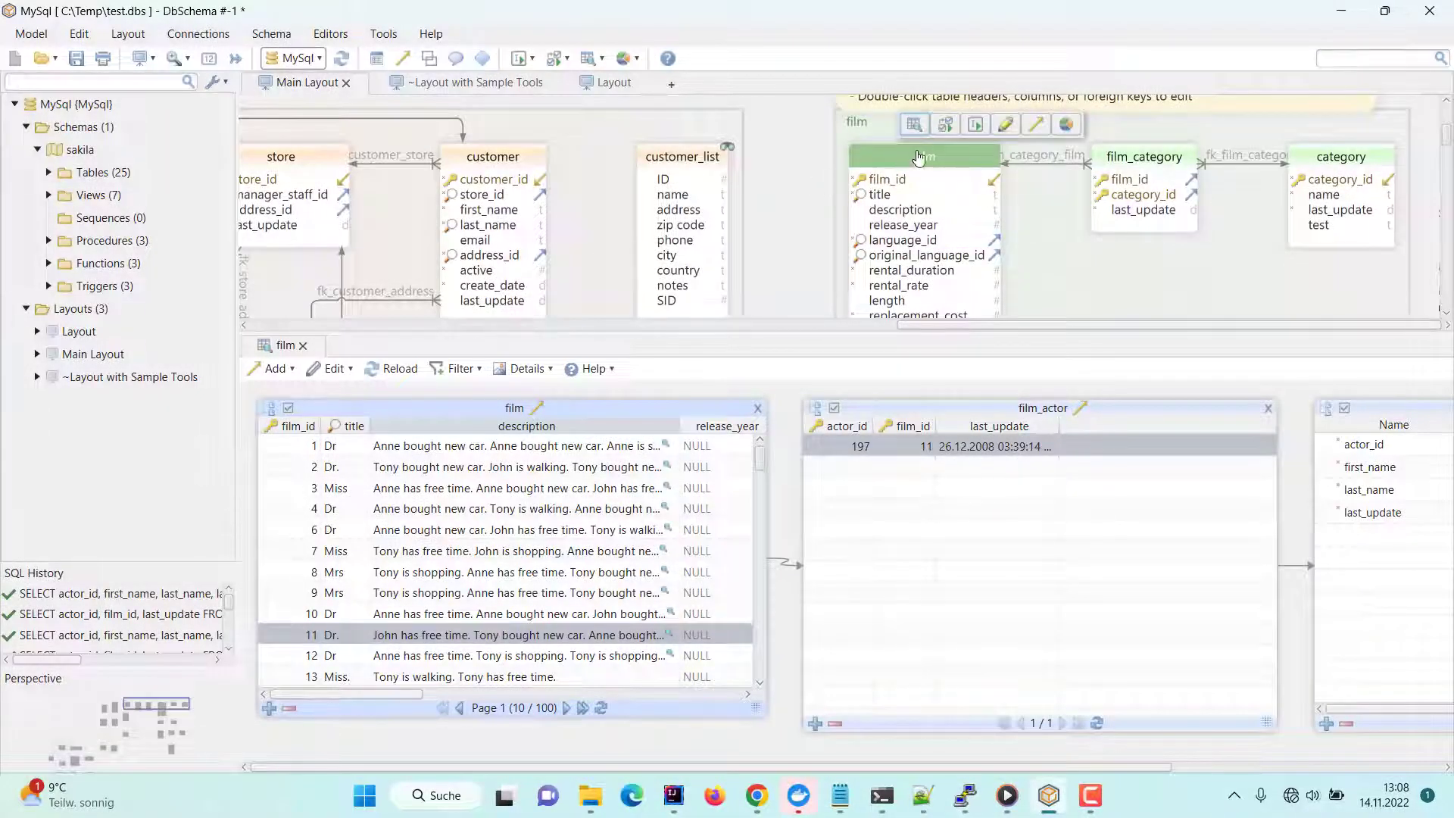
click(944, 125)
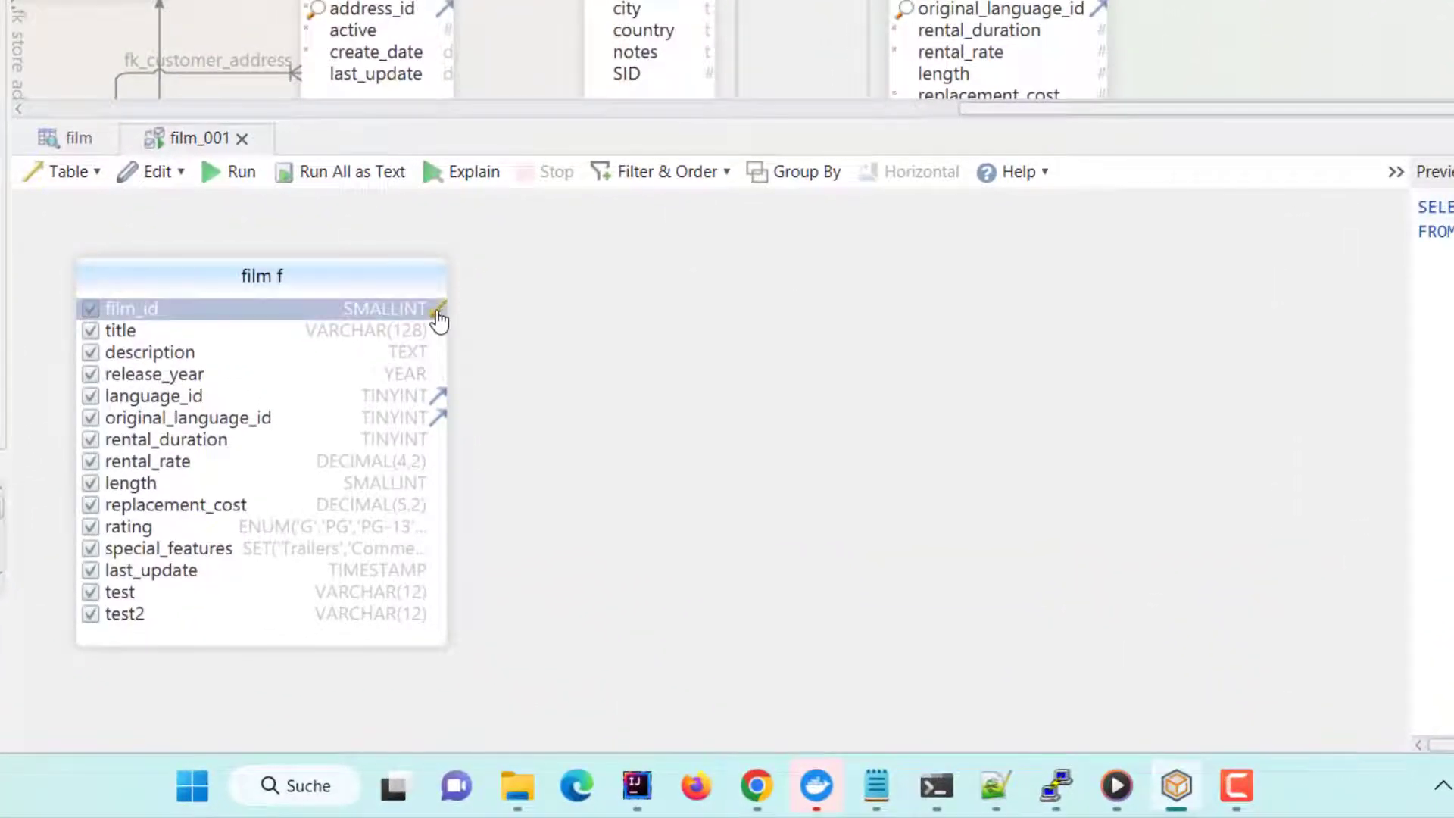
click(538, 458)
click(530, 204)
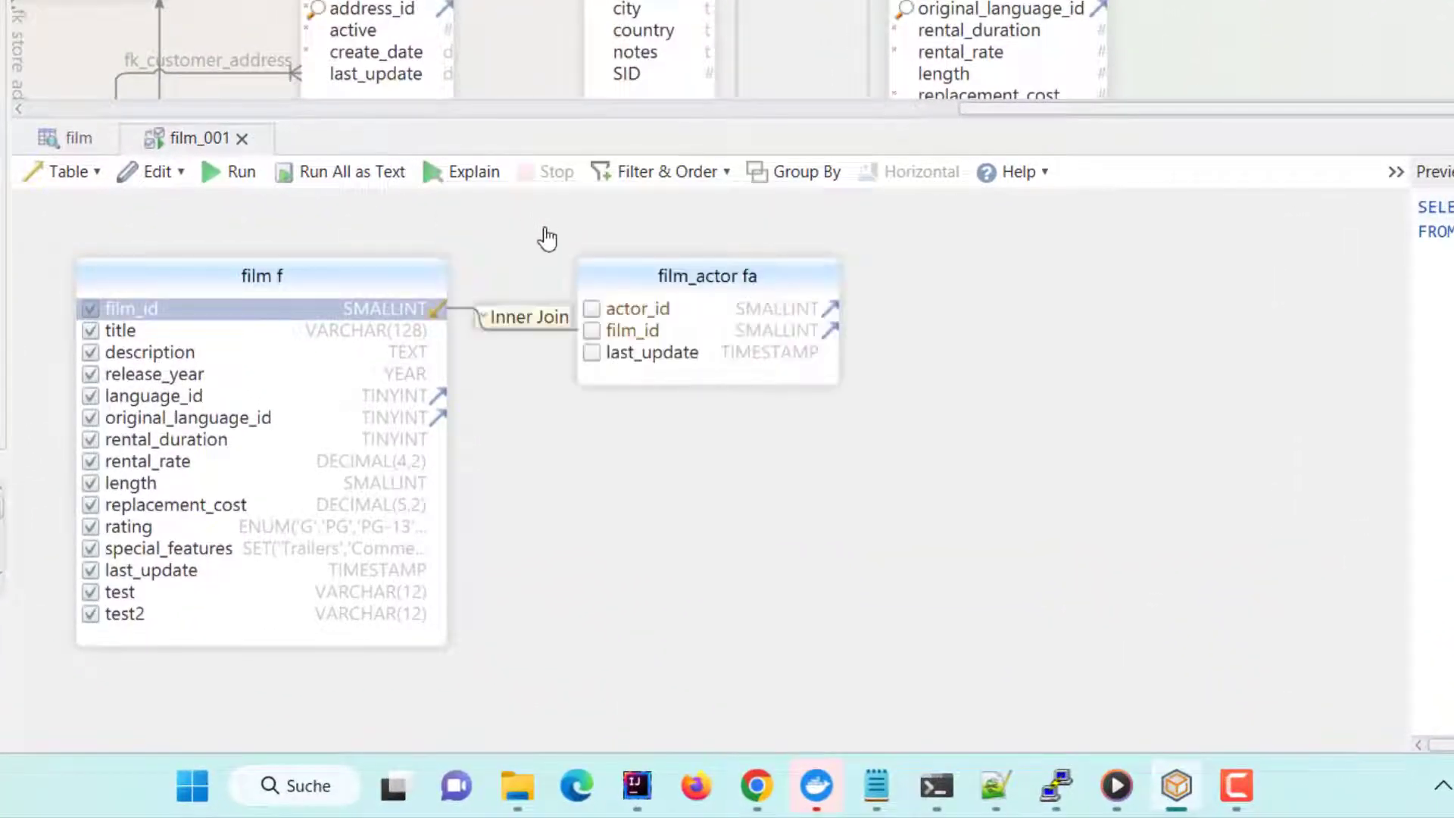
drag(742, 279, 807, 279)
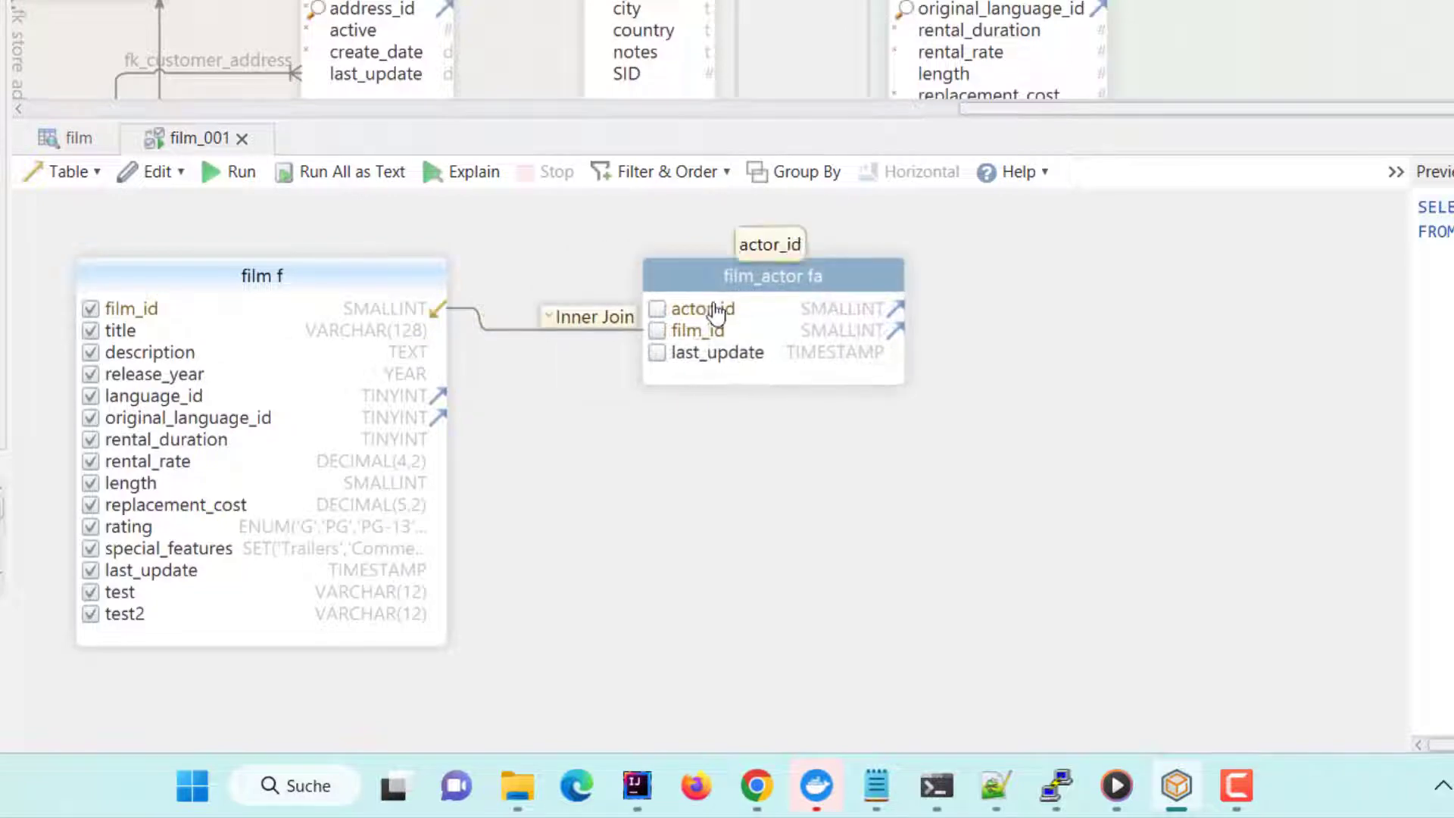
- Include film_actor's actor_id and film_id, exclude film's release_year and language_id, and keep the join type as Inner Join
click(657, 309)
click(657, 331)
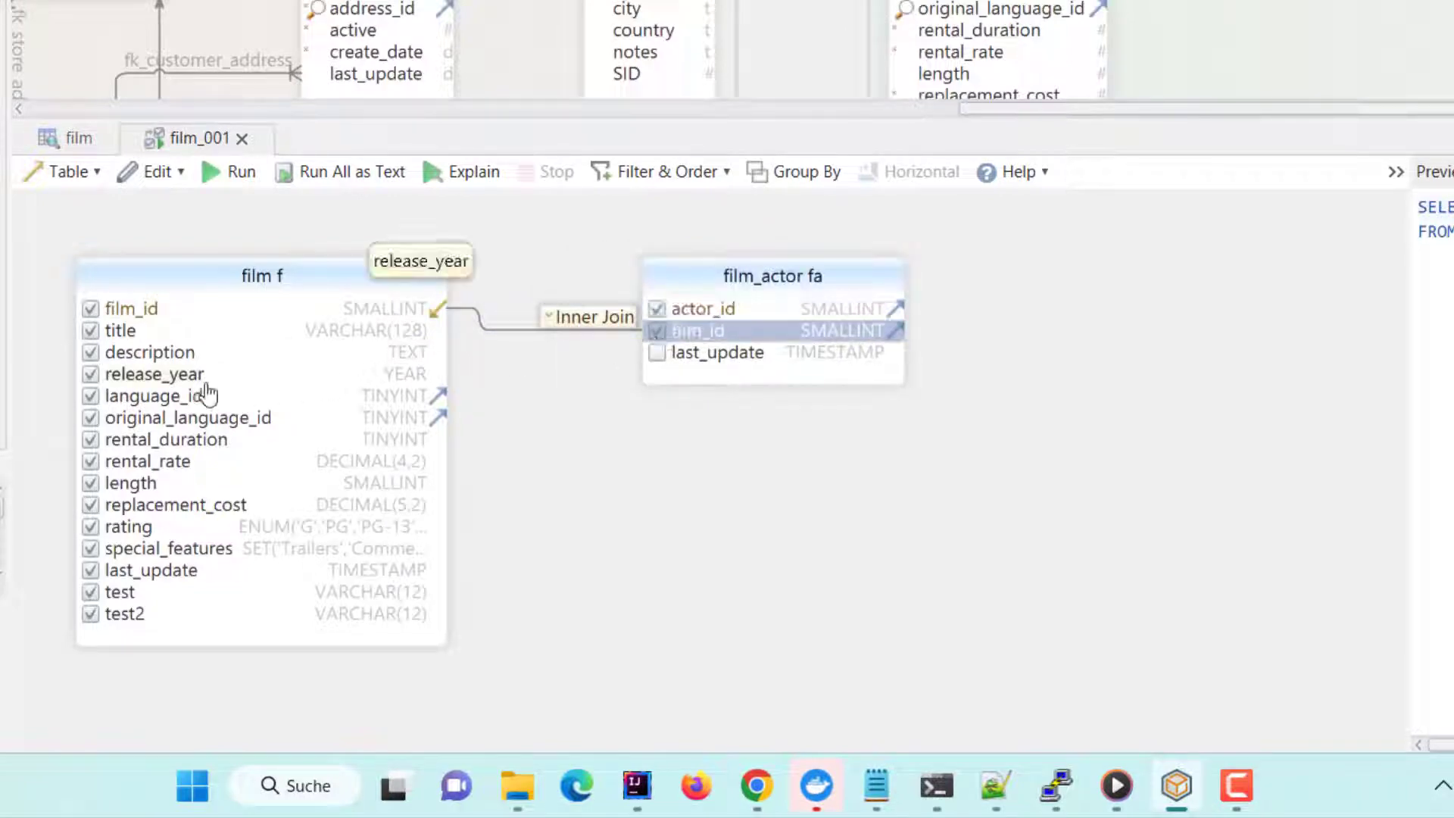
click(90, 374)
click(91, 396)
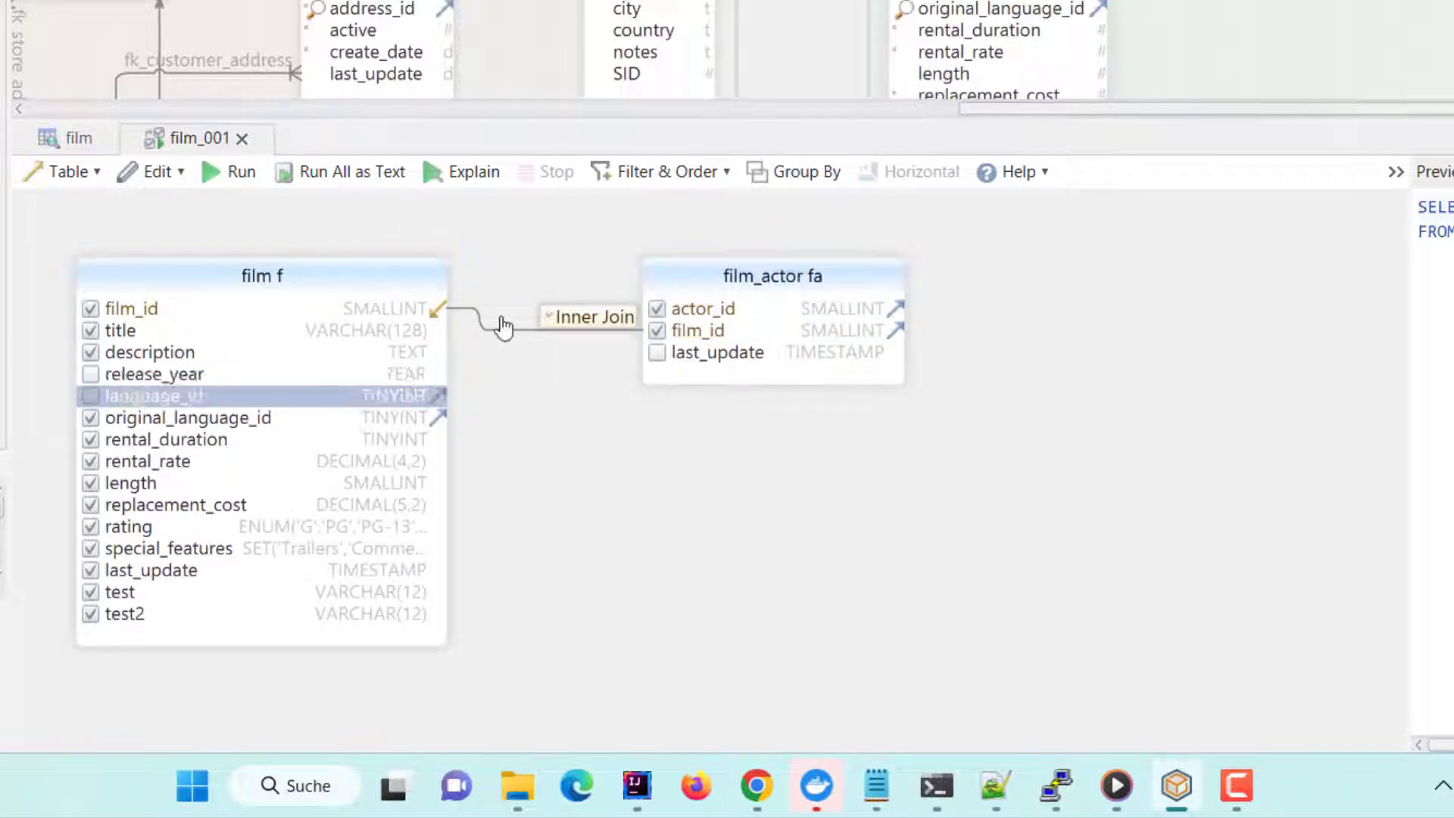
click(556, 322)
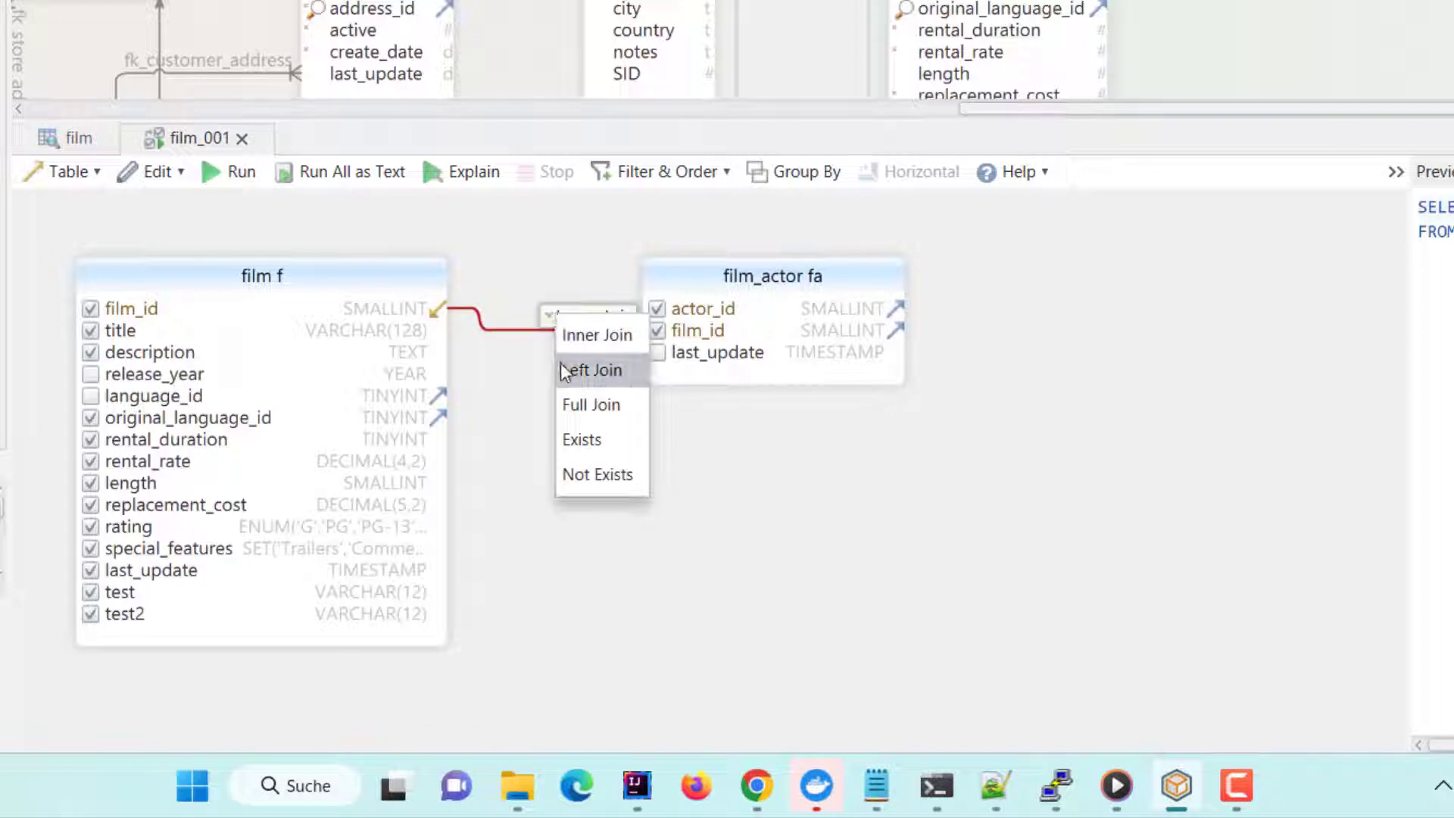
click(568, 337)
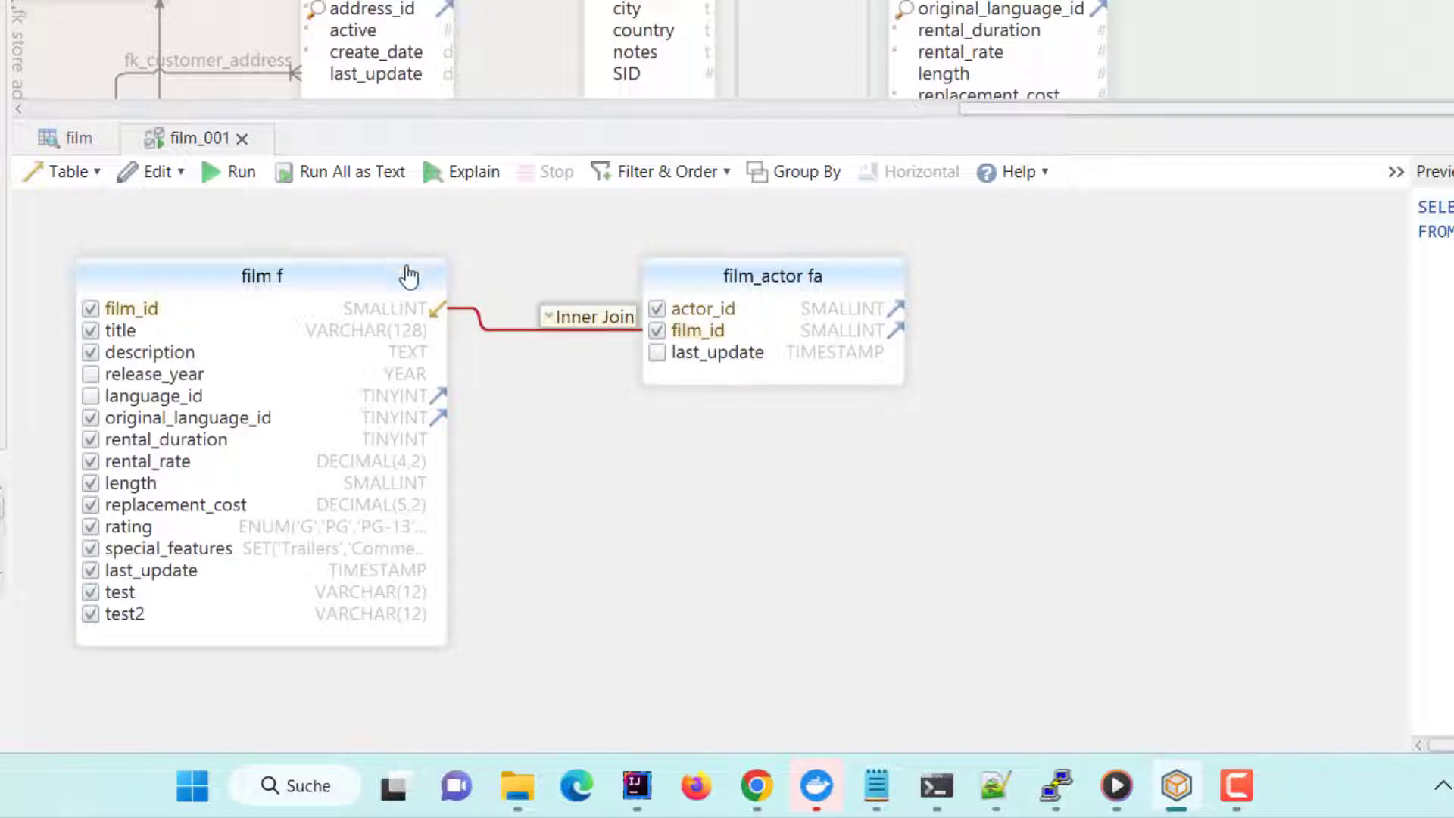
- View the filter and aggregate options for film's title column in the query builder without applying a filter
right_click(121, 333)
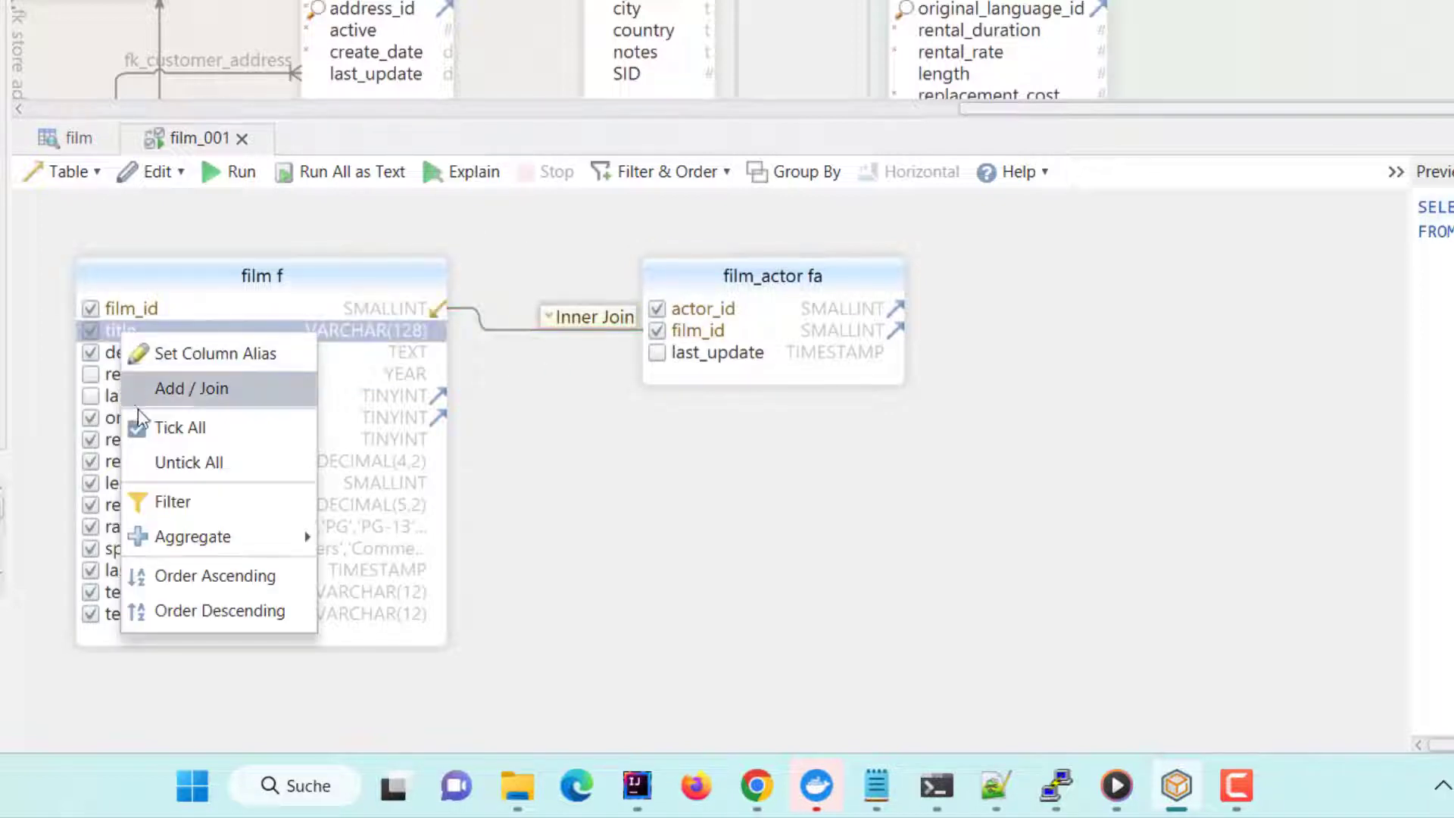
click(167, 505)
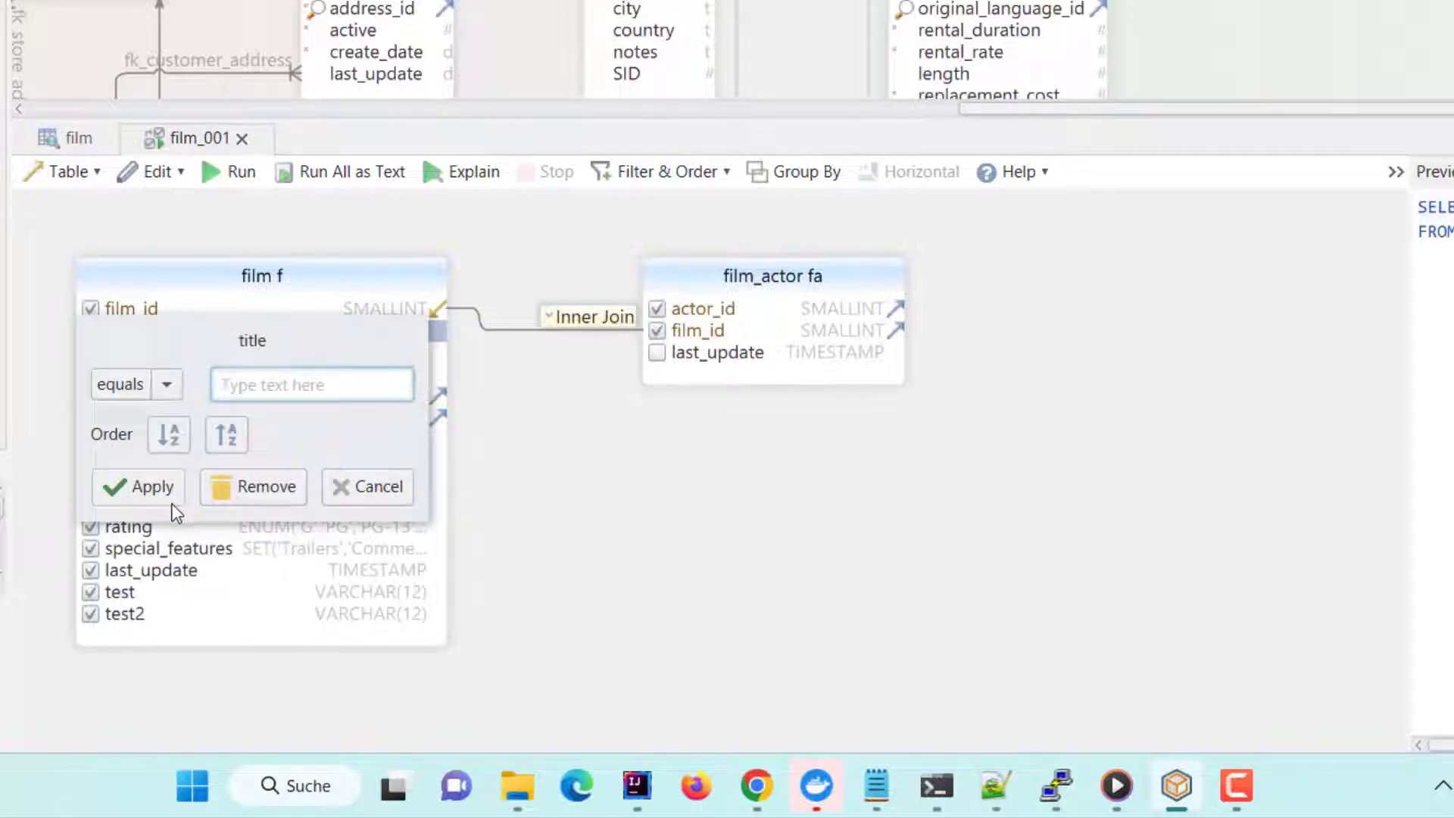
click(342, 500)
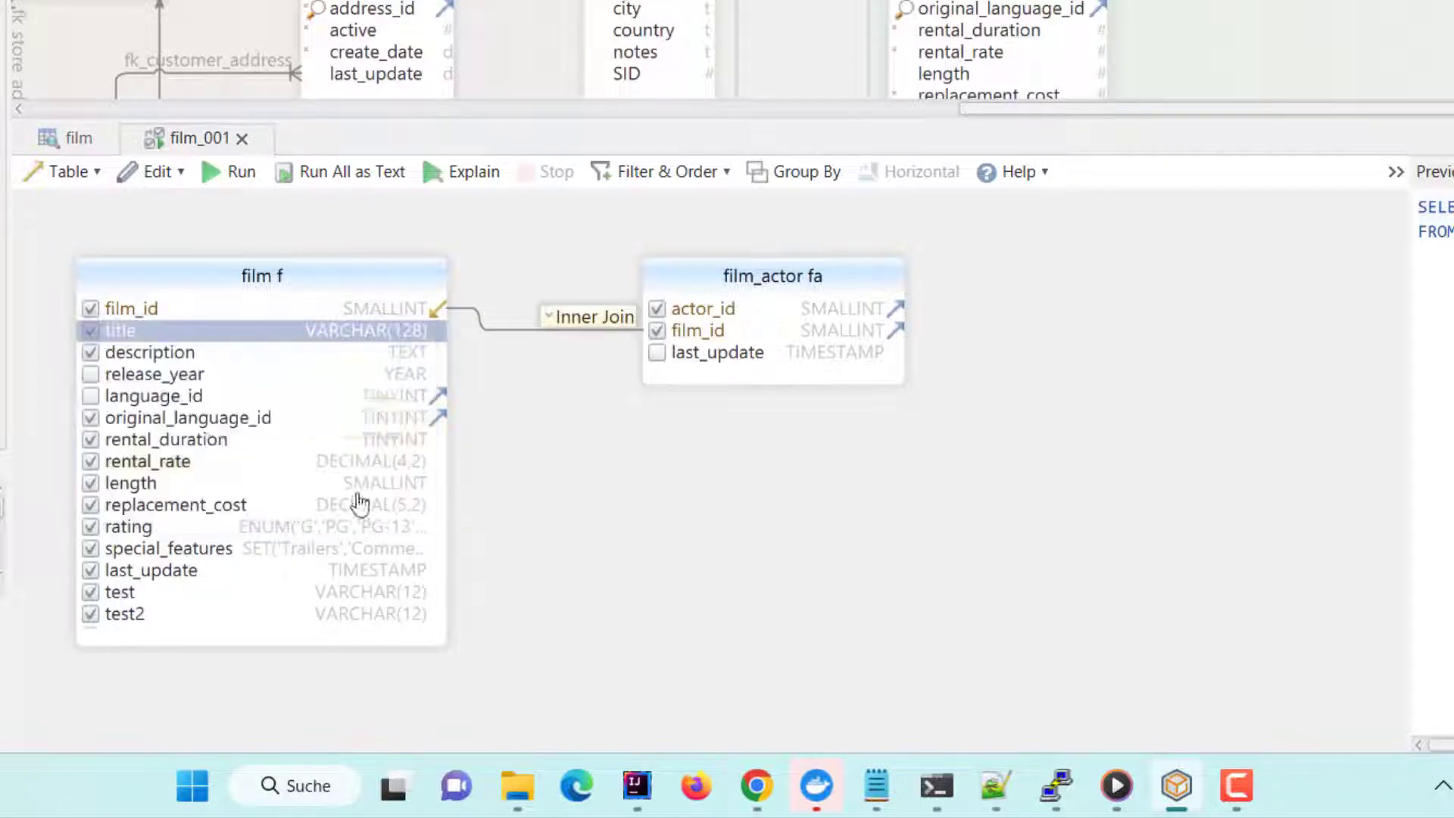
right_click(165, 337)
mouse_move(192, 541)
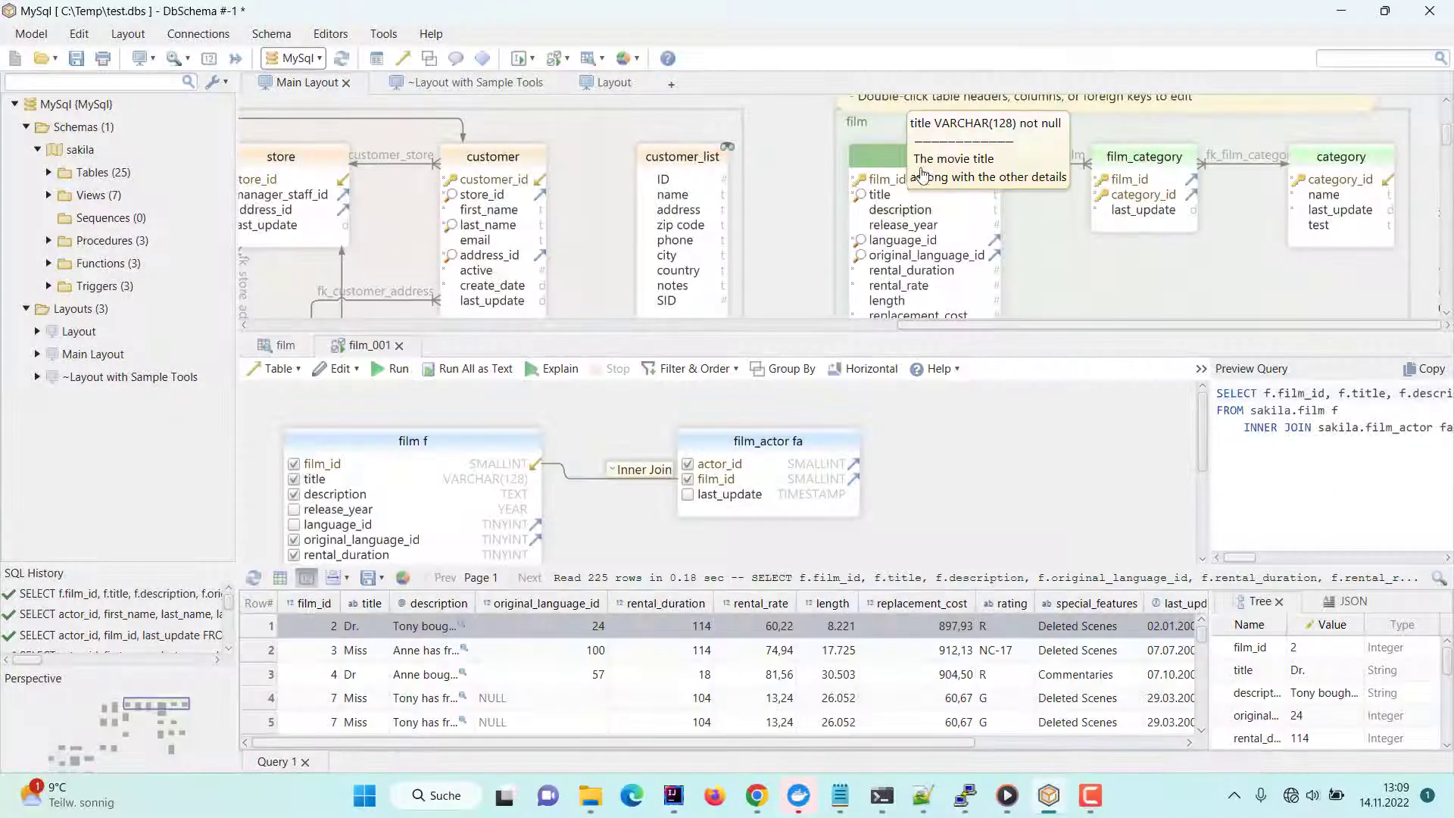
- Open an SQL editor for the film table and run its generated SELECT query
mouse_move(963, 139)
click(1003, 120)
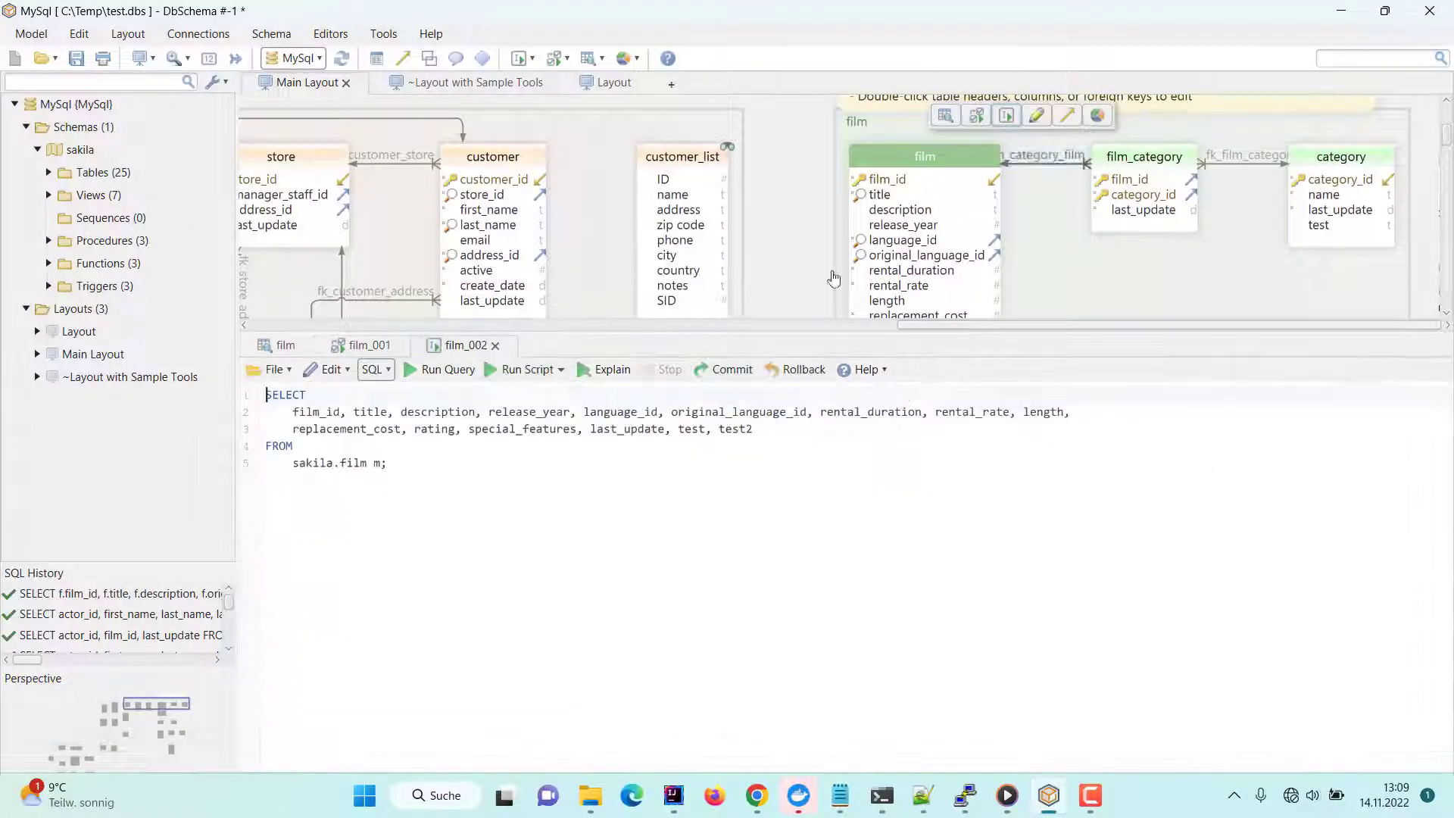
click(441, 371)
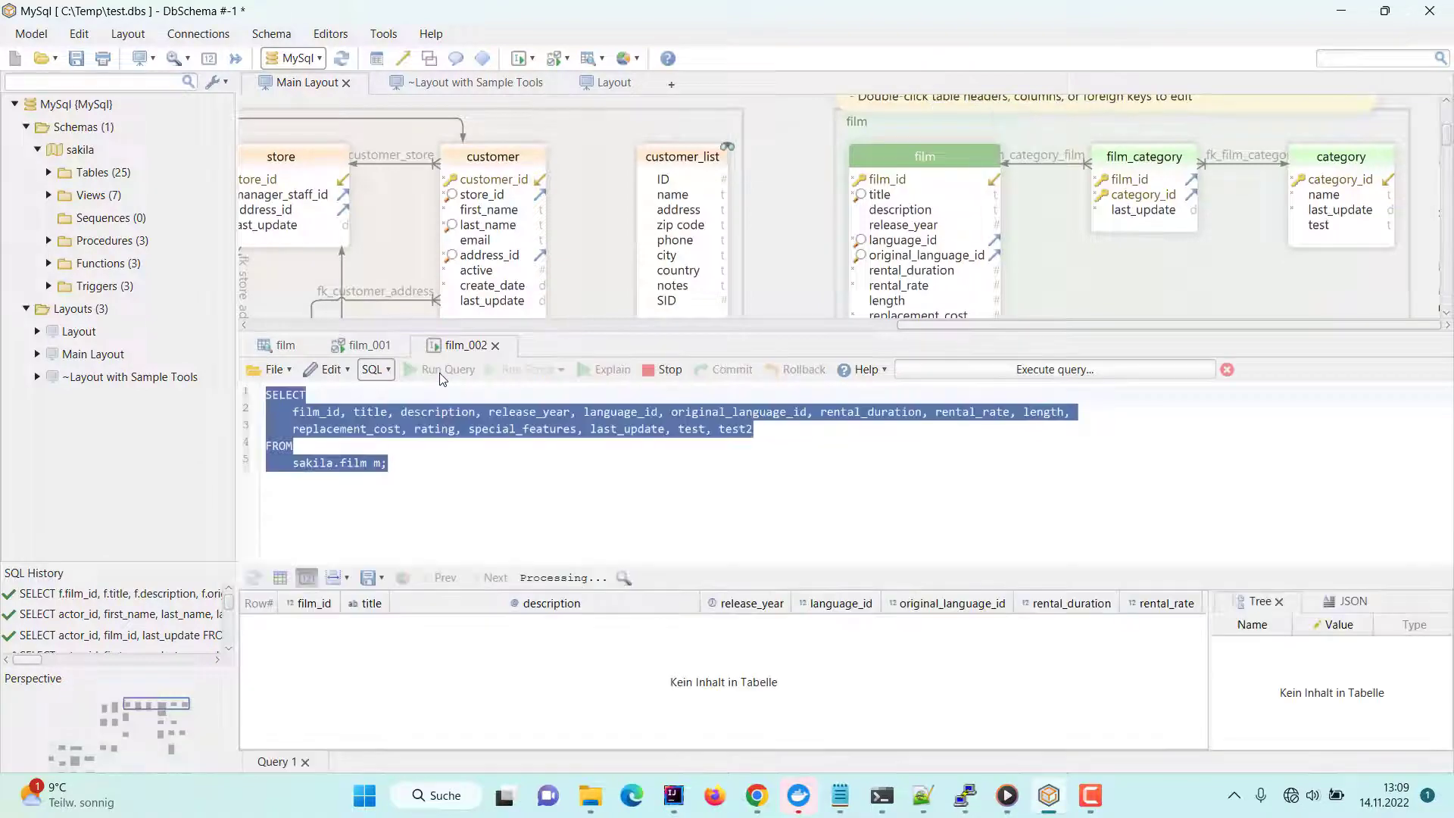
- Check the editor's scripting languages, view the sample script Generate HTML5 Documentation For Each Layout, and close the samples
click(389, 371)
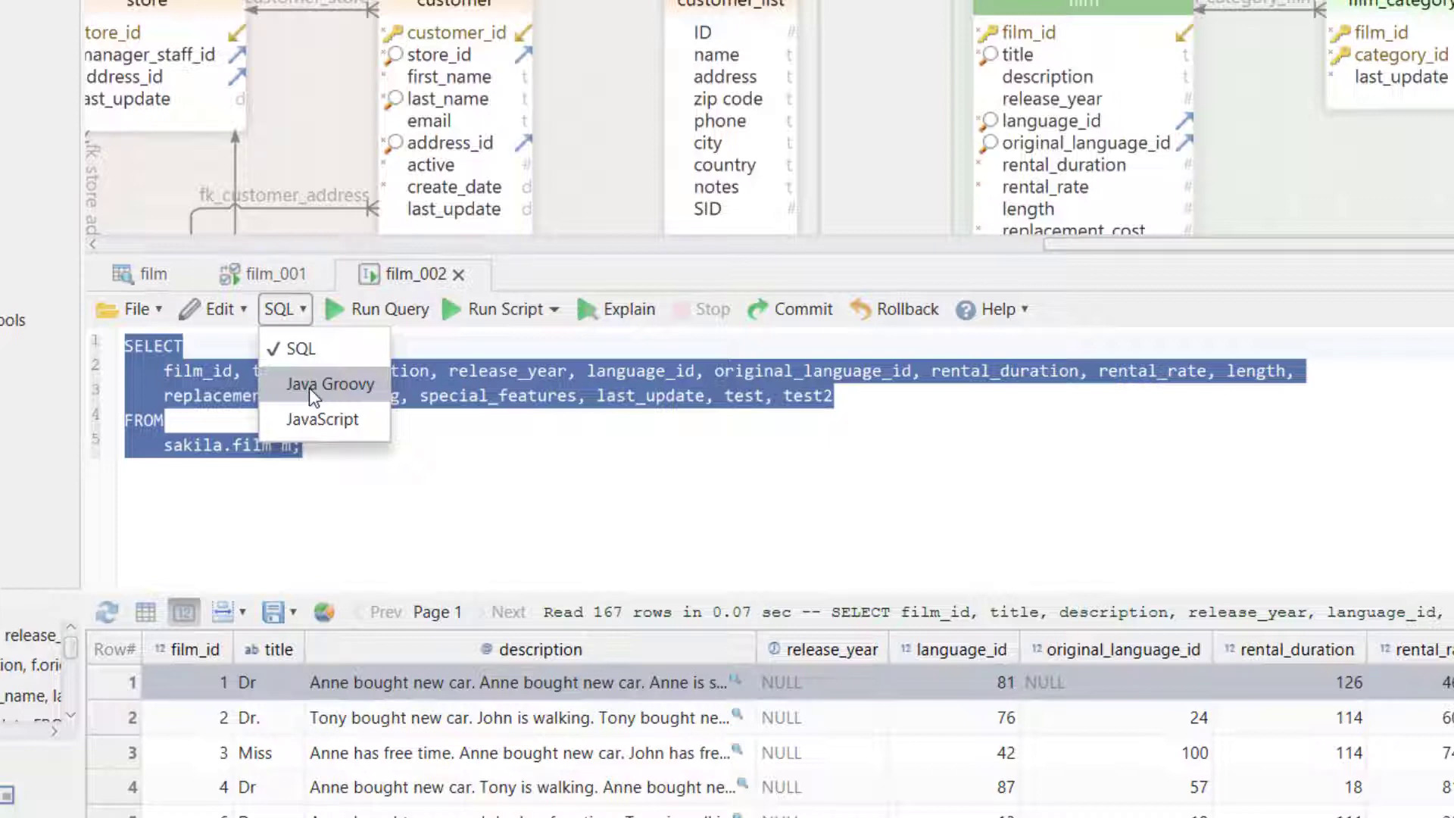
click(526, 447)
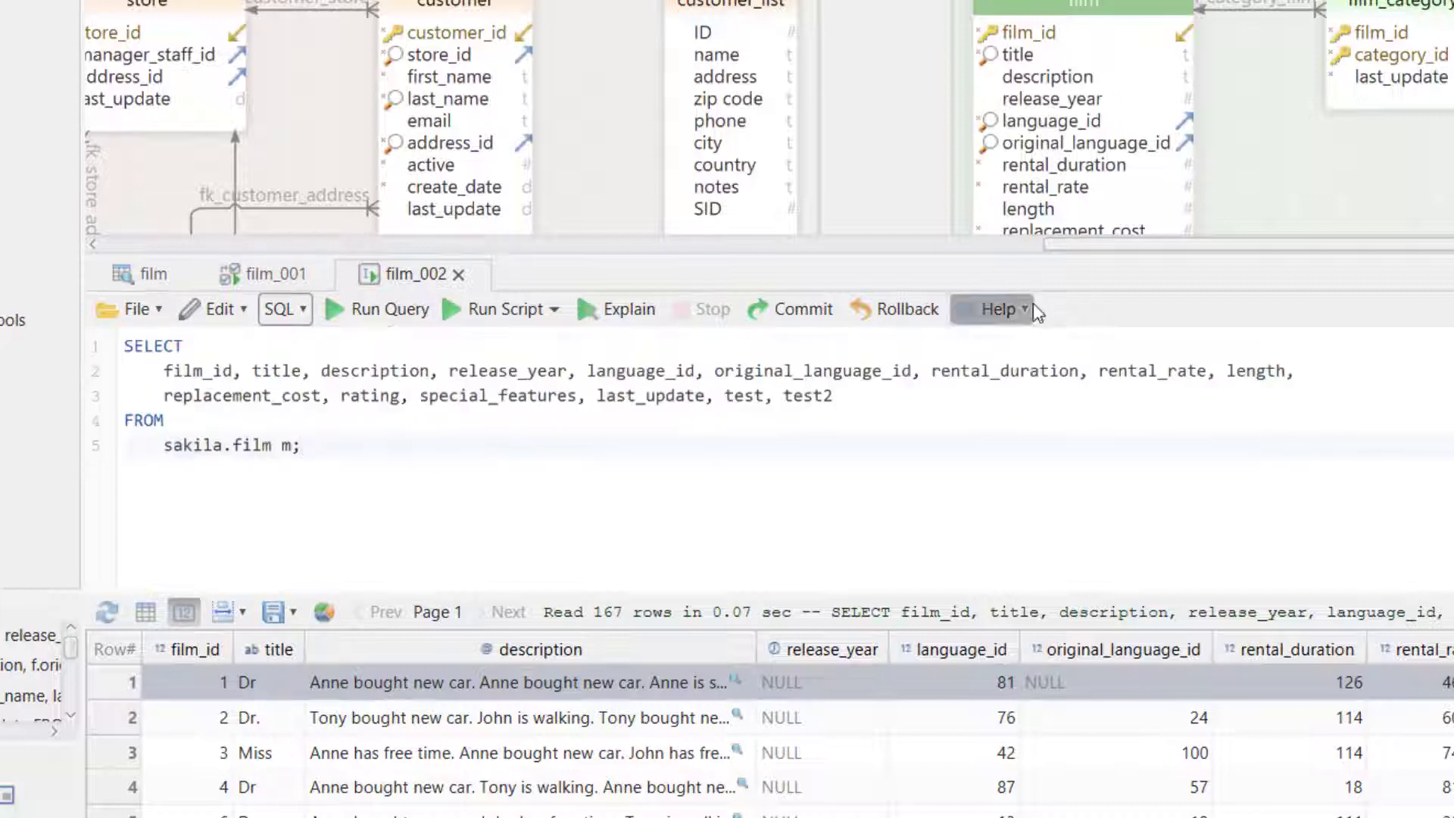
click(1033, 303)
click(1015, 382)
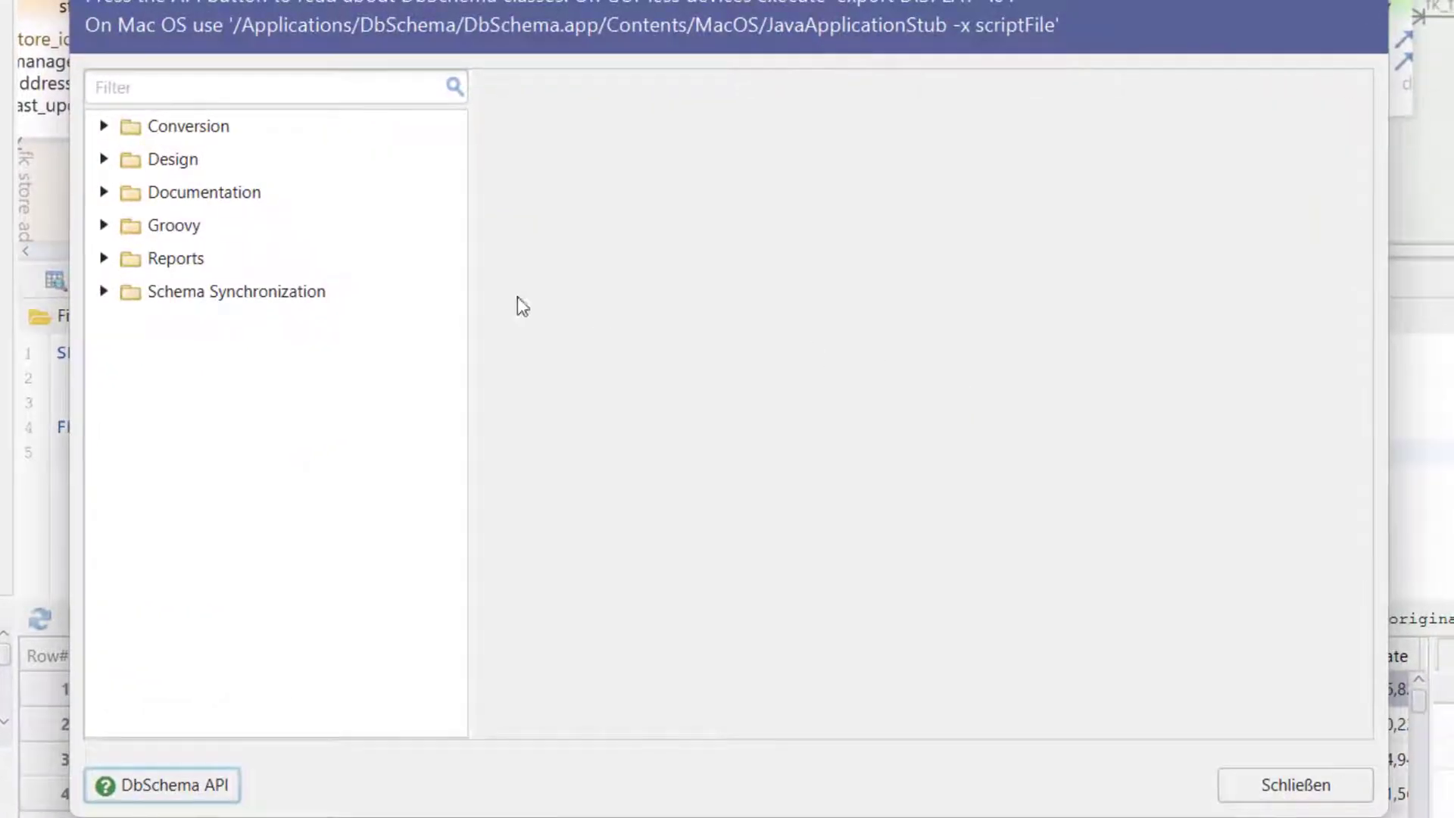
click(104, 192)
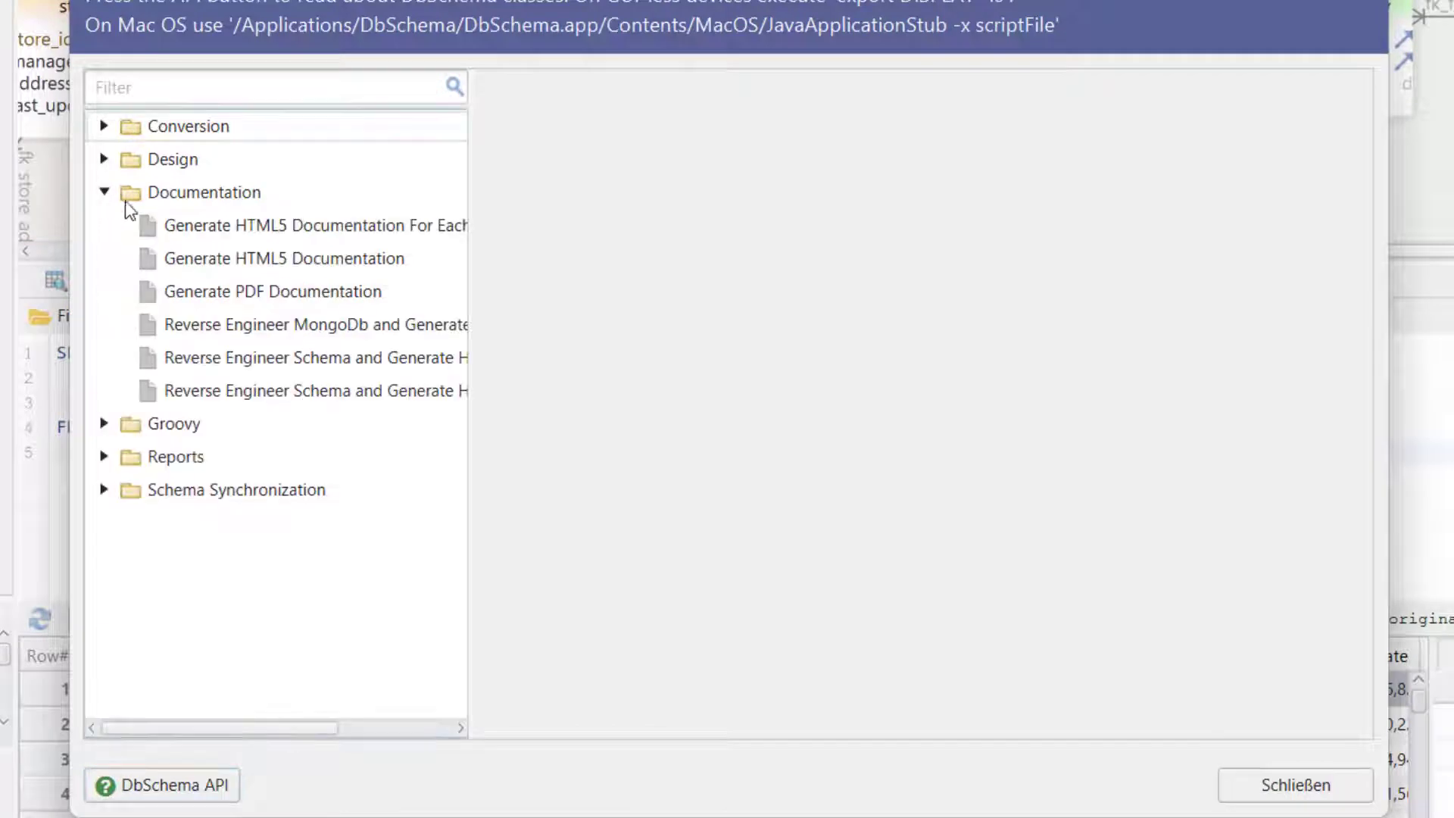
click(166, 212)
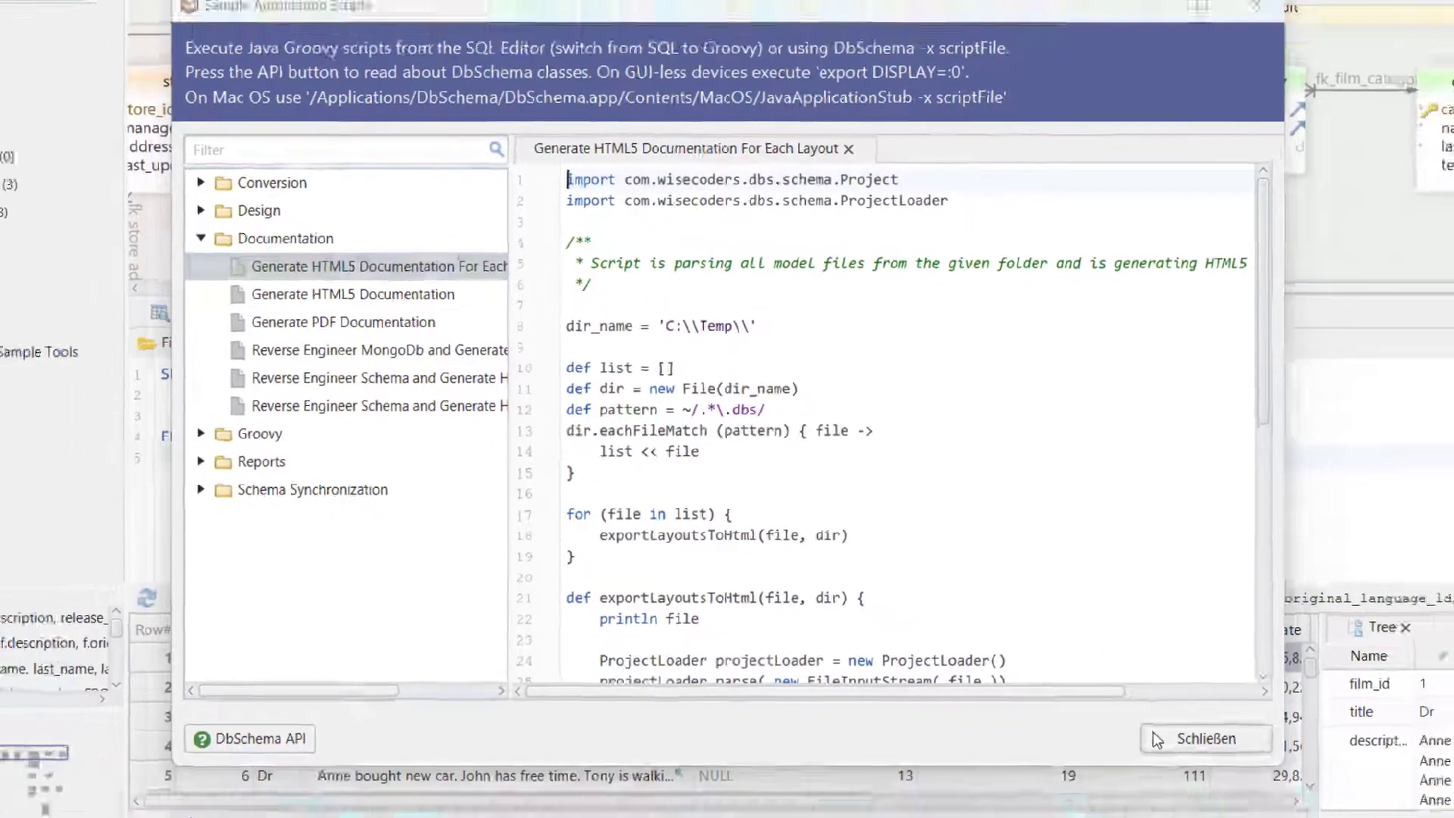
click(1232, 776)
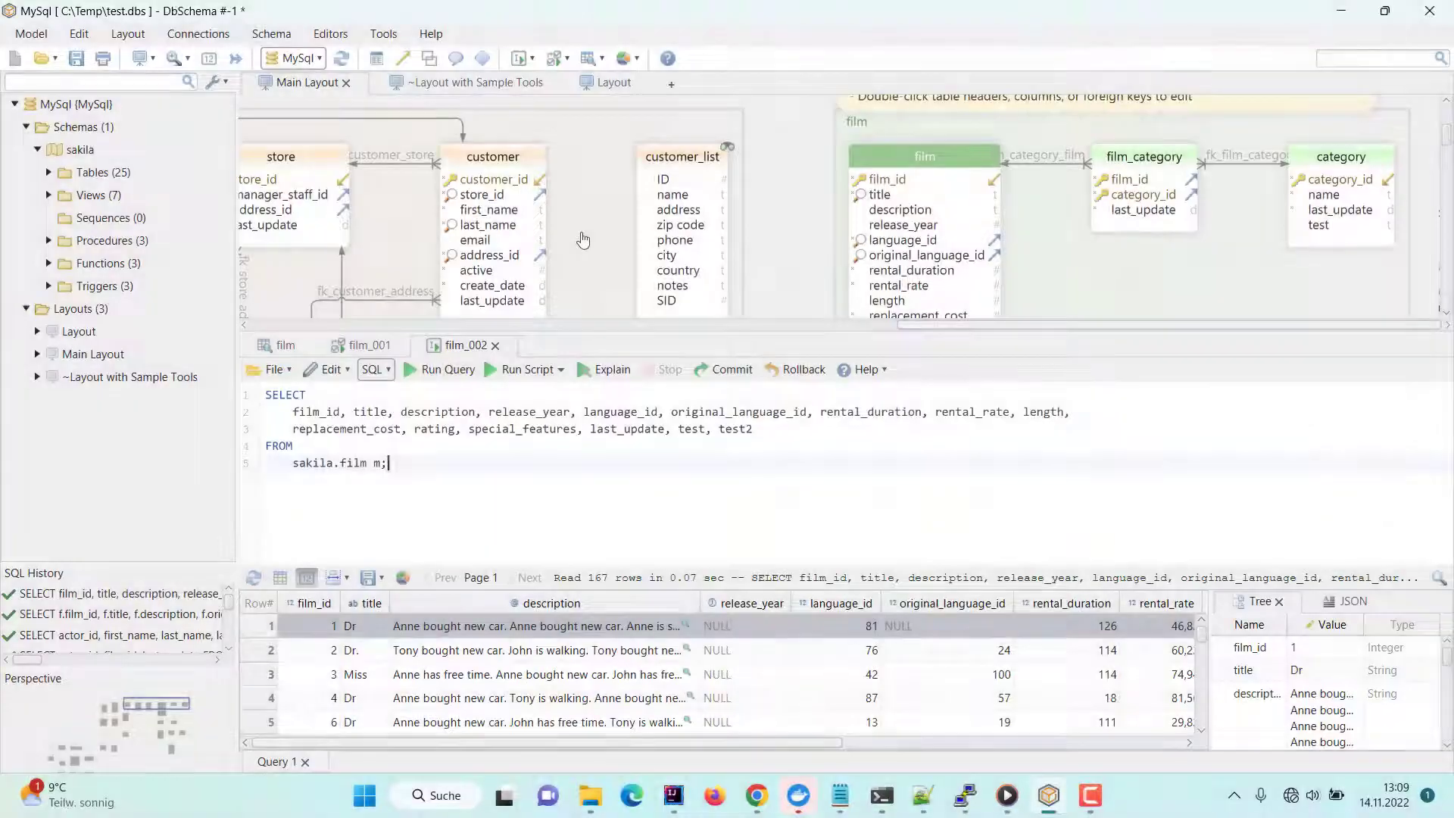
- Open the Data Generator for Main Layout and view the column generators of the sakila.country table
right_click(771, 169)
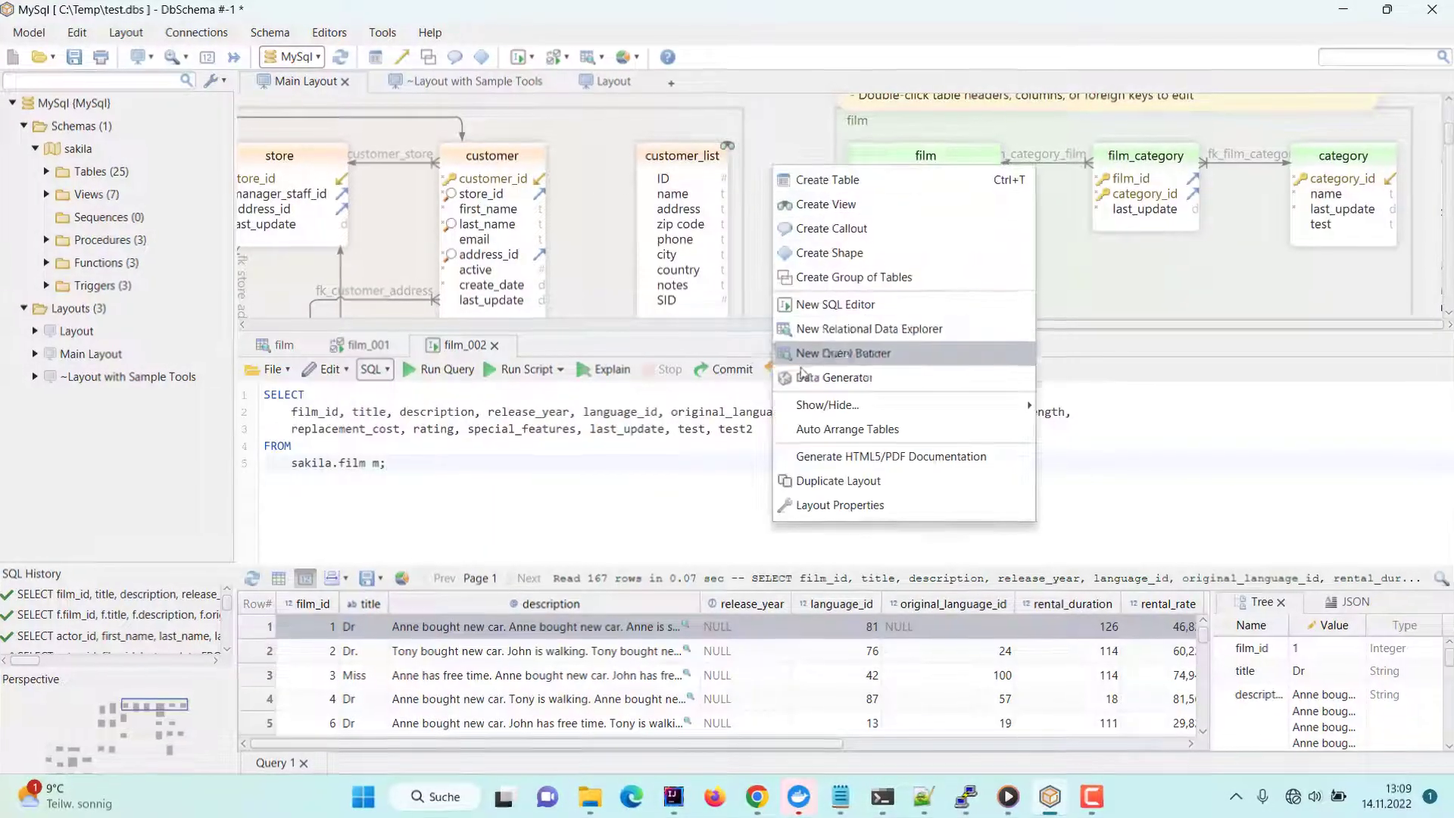
click(804, 376)
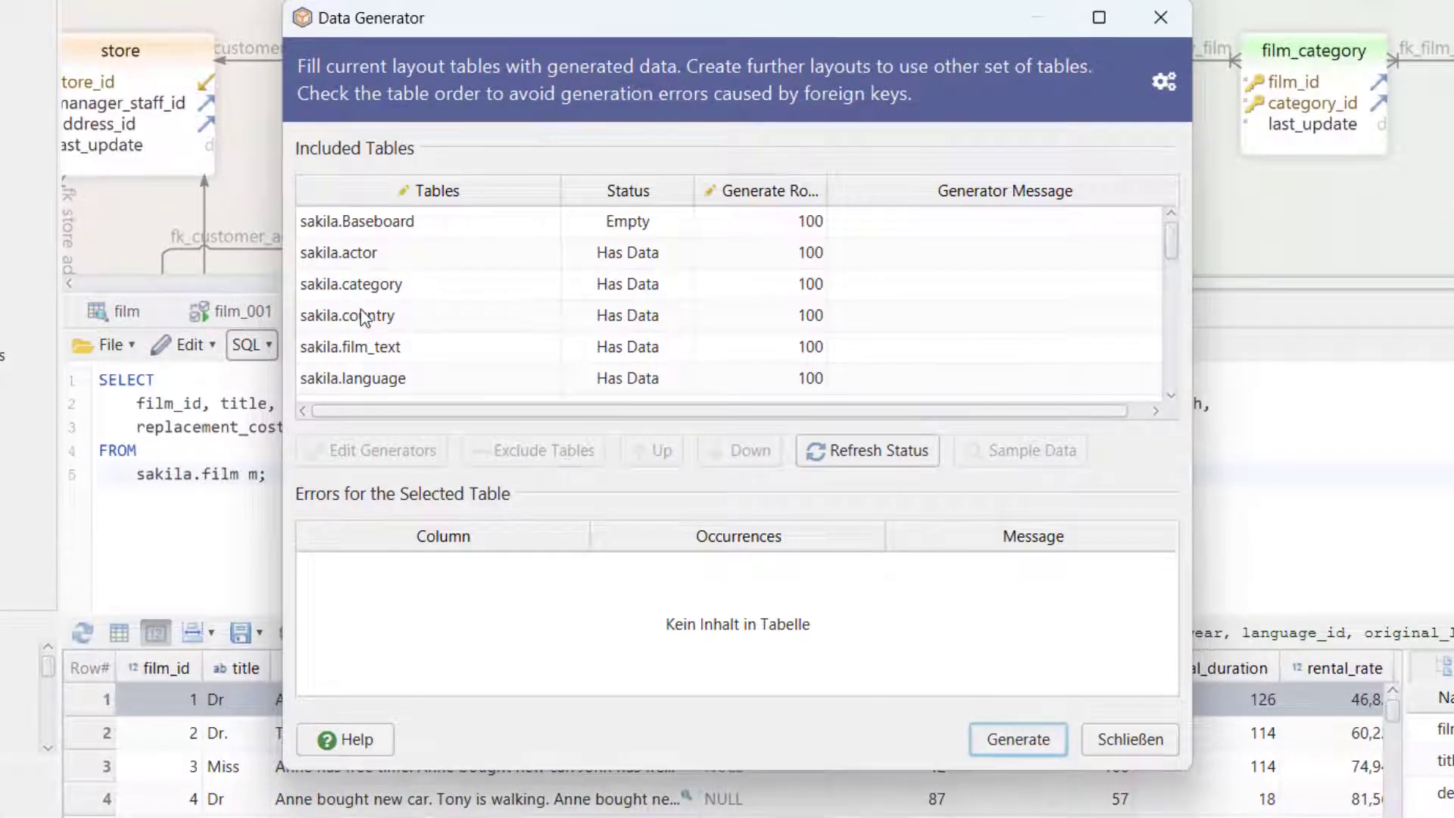
double_click(363, 316)
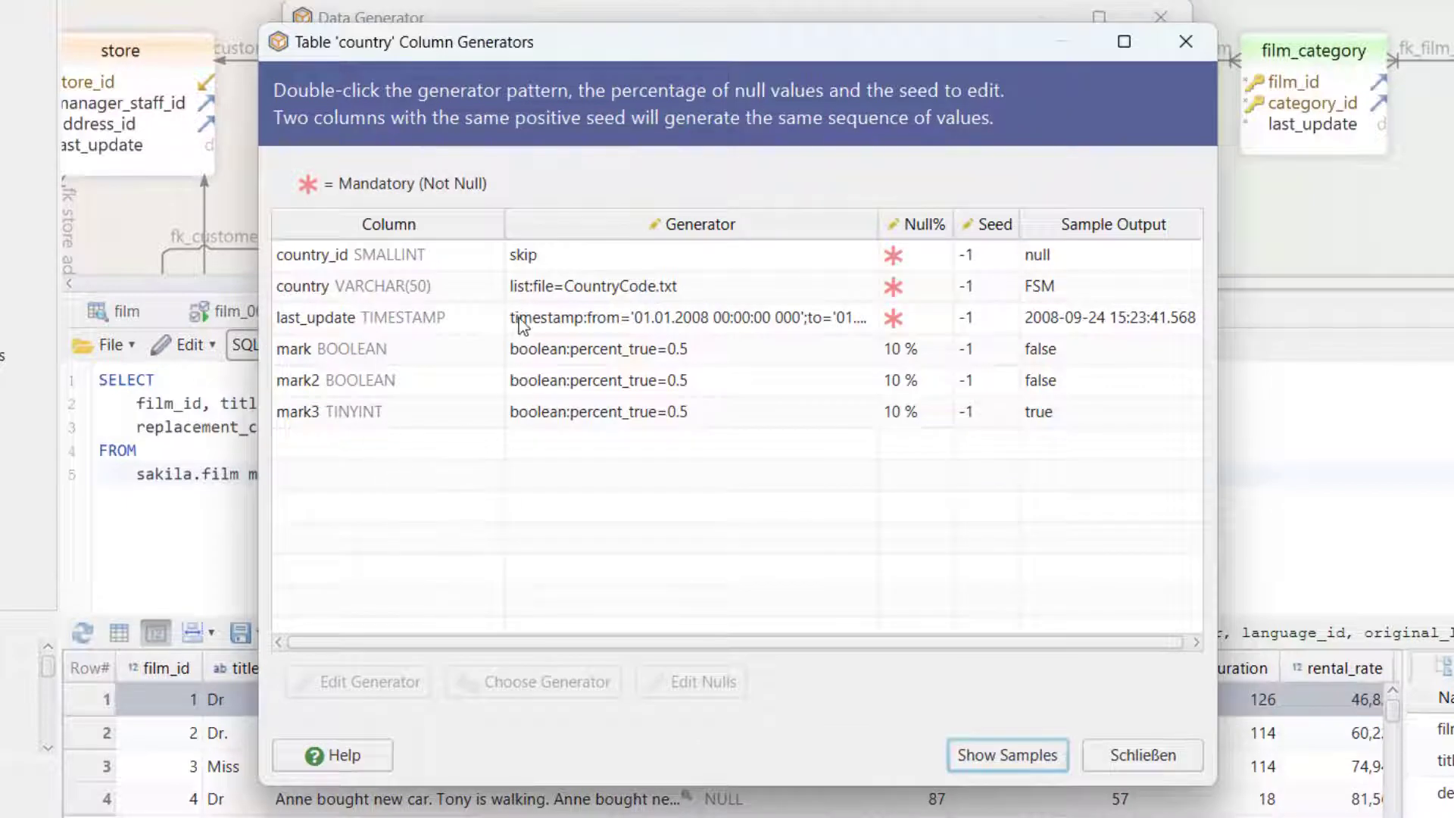
- Browse the predefined Text and Number generator patterns for country's last_update column without choosing one, and close the Data Generator
click(521, 324)
click(574, 692)
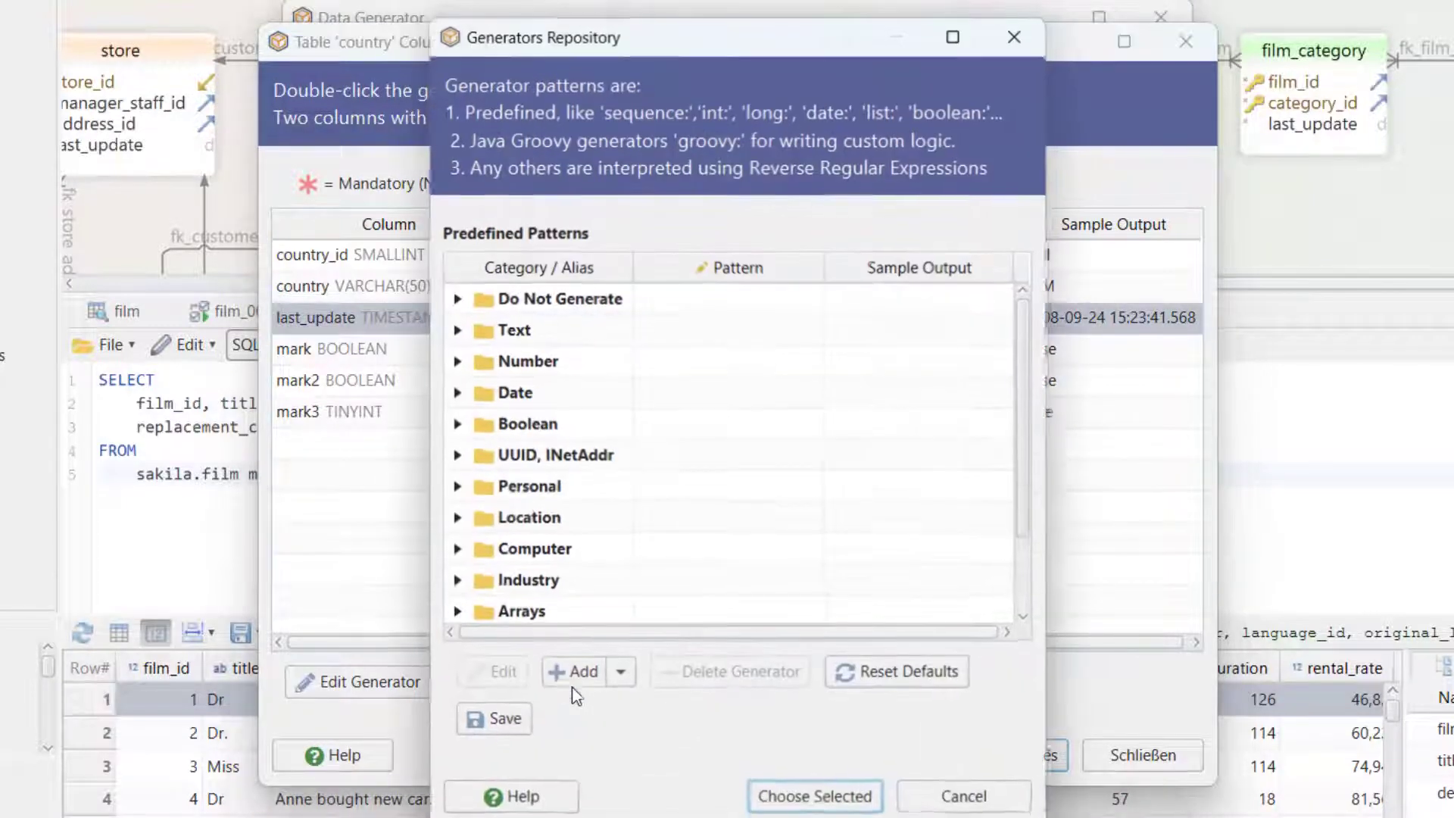
click(457, 331)
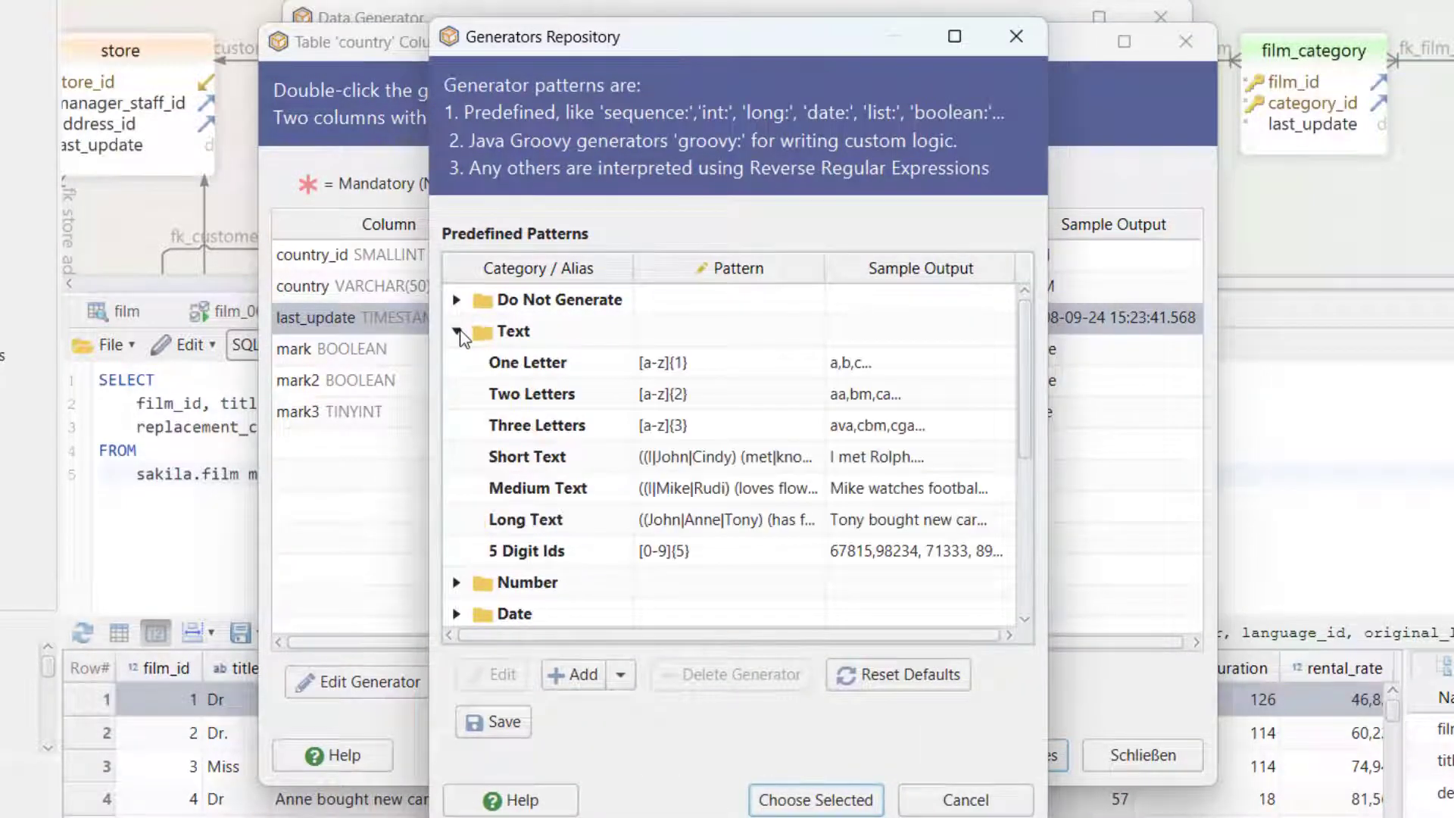
click(671, 463)
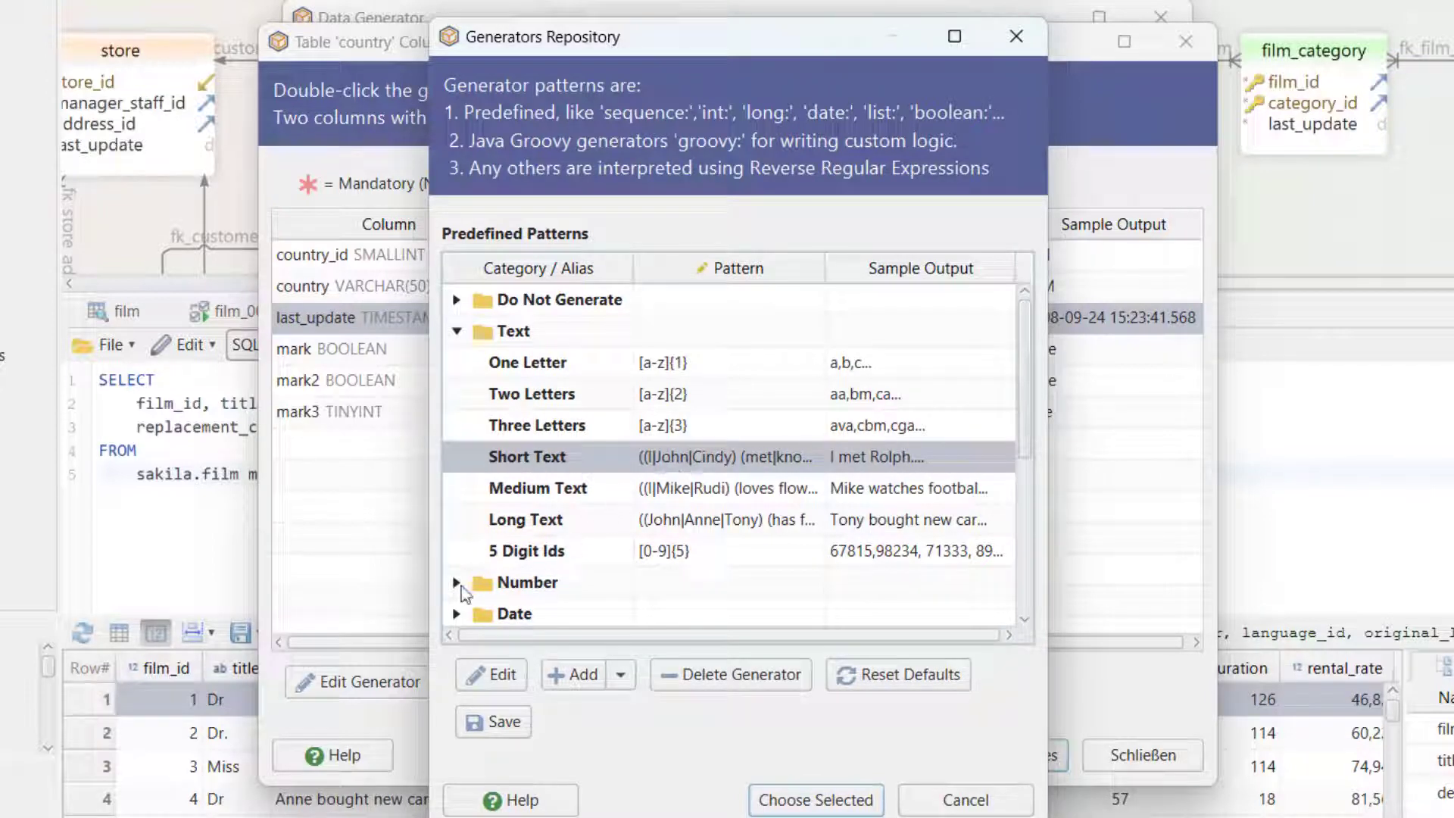
click(458, 582)
click(542, 616)
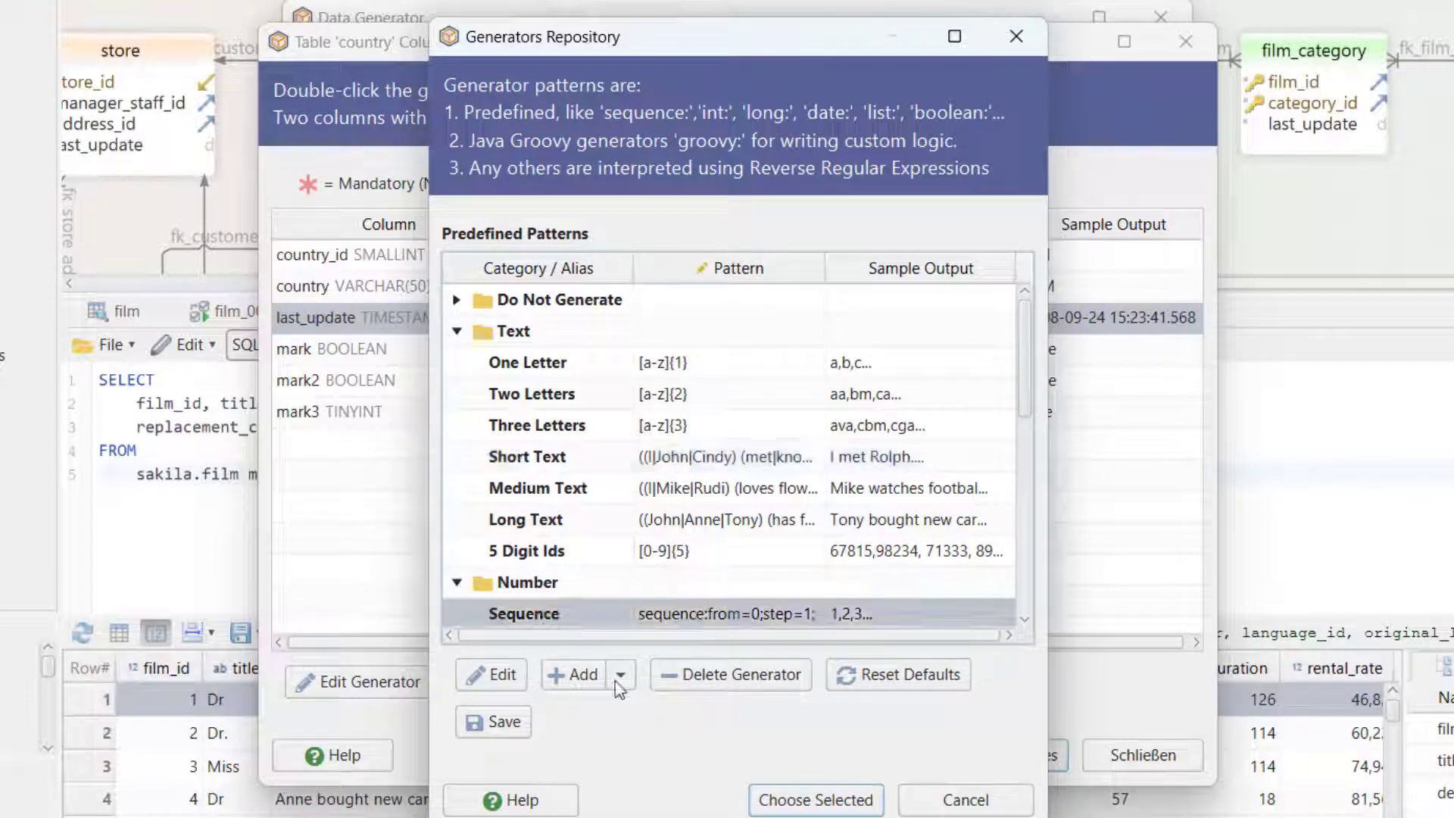
click(925, 804)
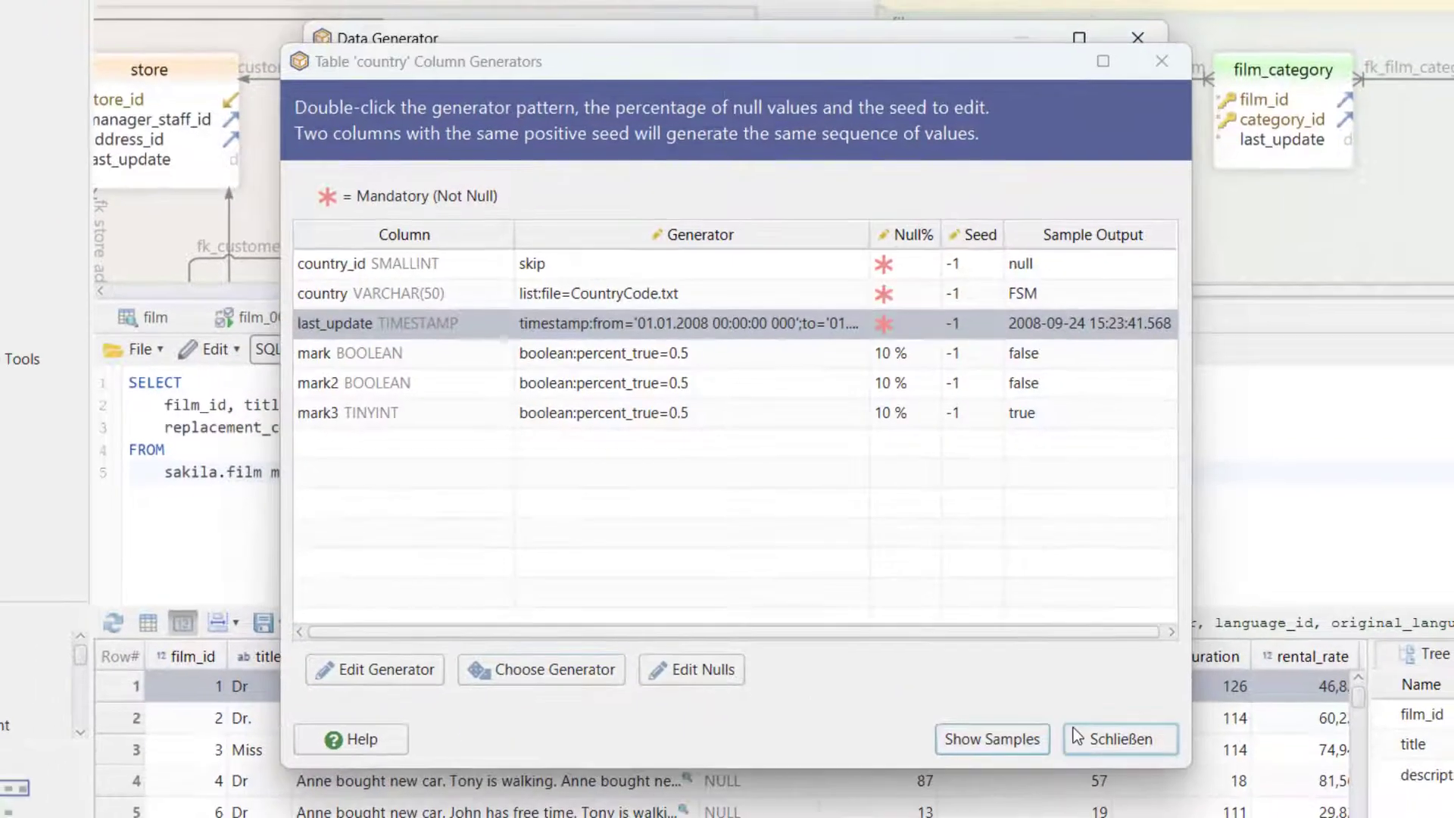
click(1097, 753)
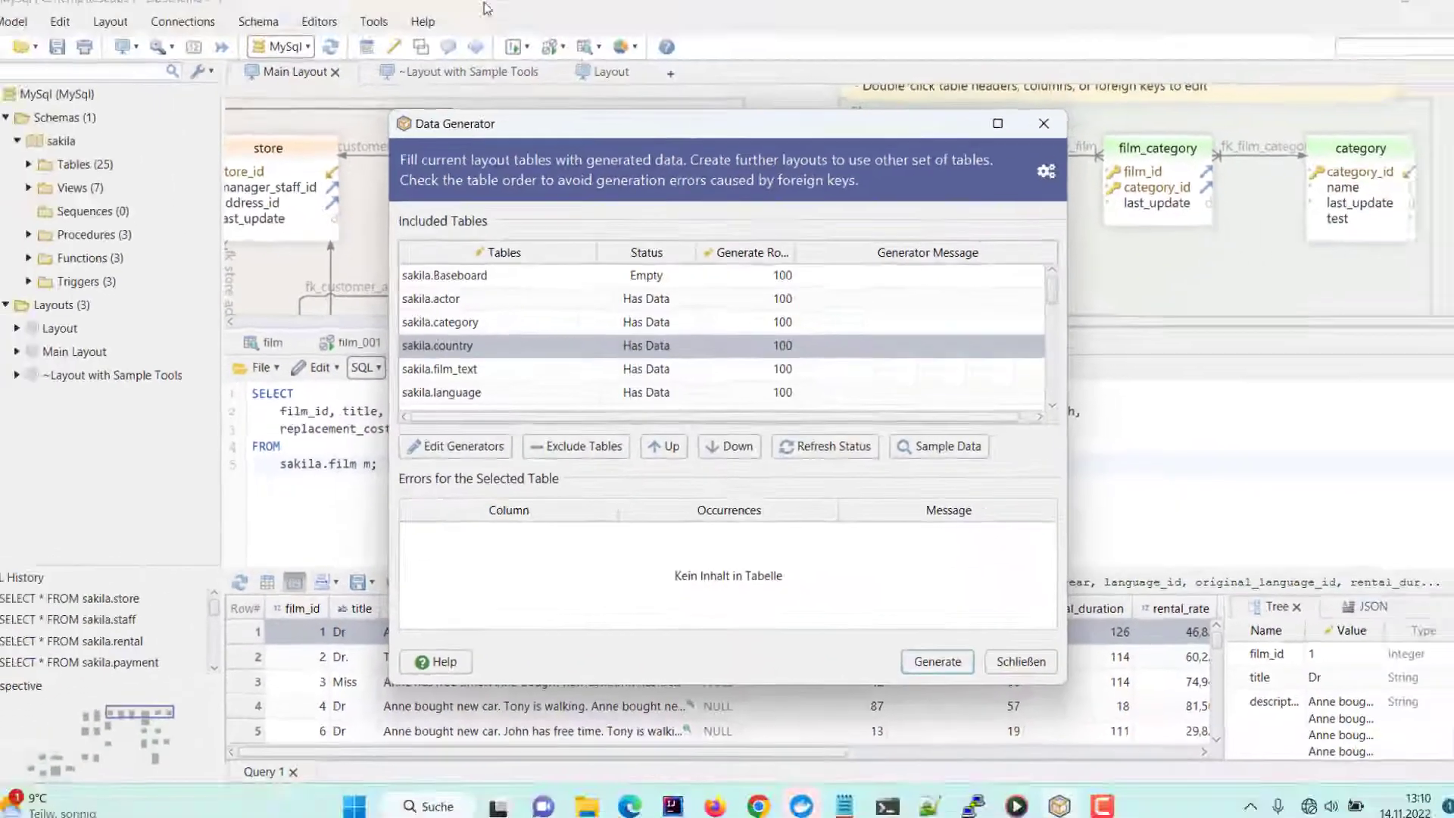
click(1019, 138)
- Start a data import of C:\Temp\sample.csv into a new table named test in the sakila schema and proceed to column selection
click(383, 34)
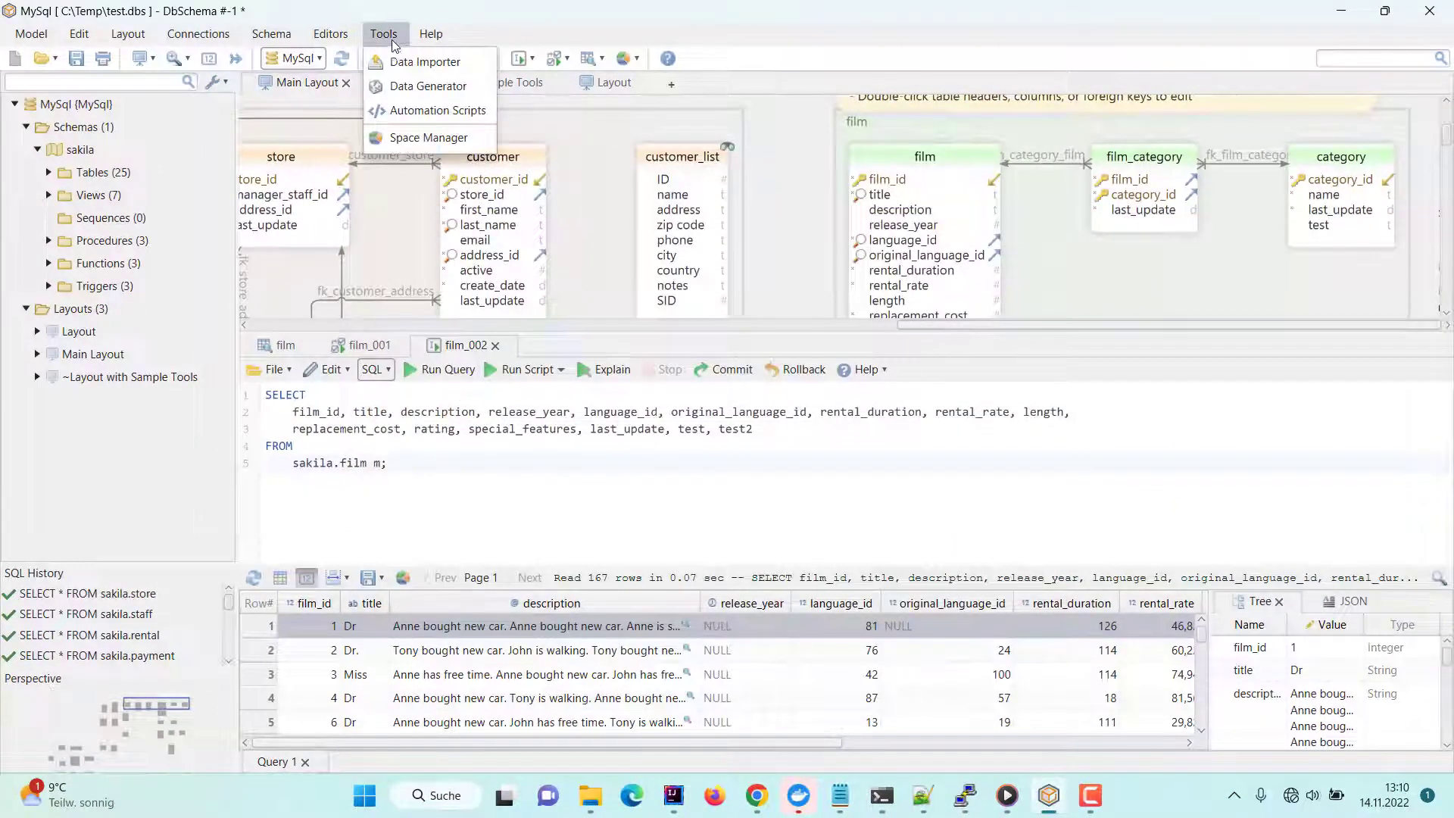
click(397, 69)
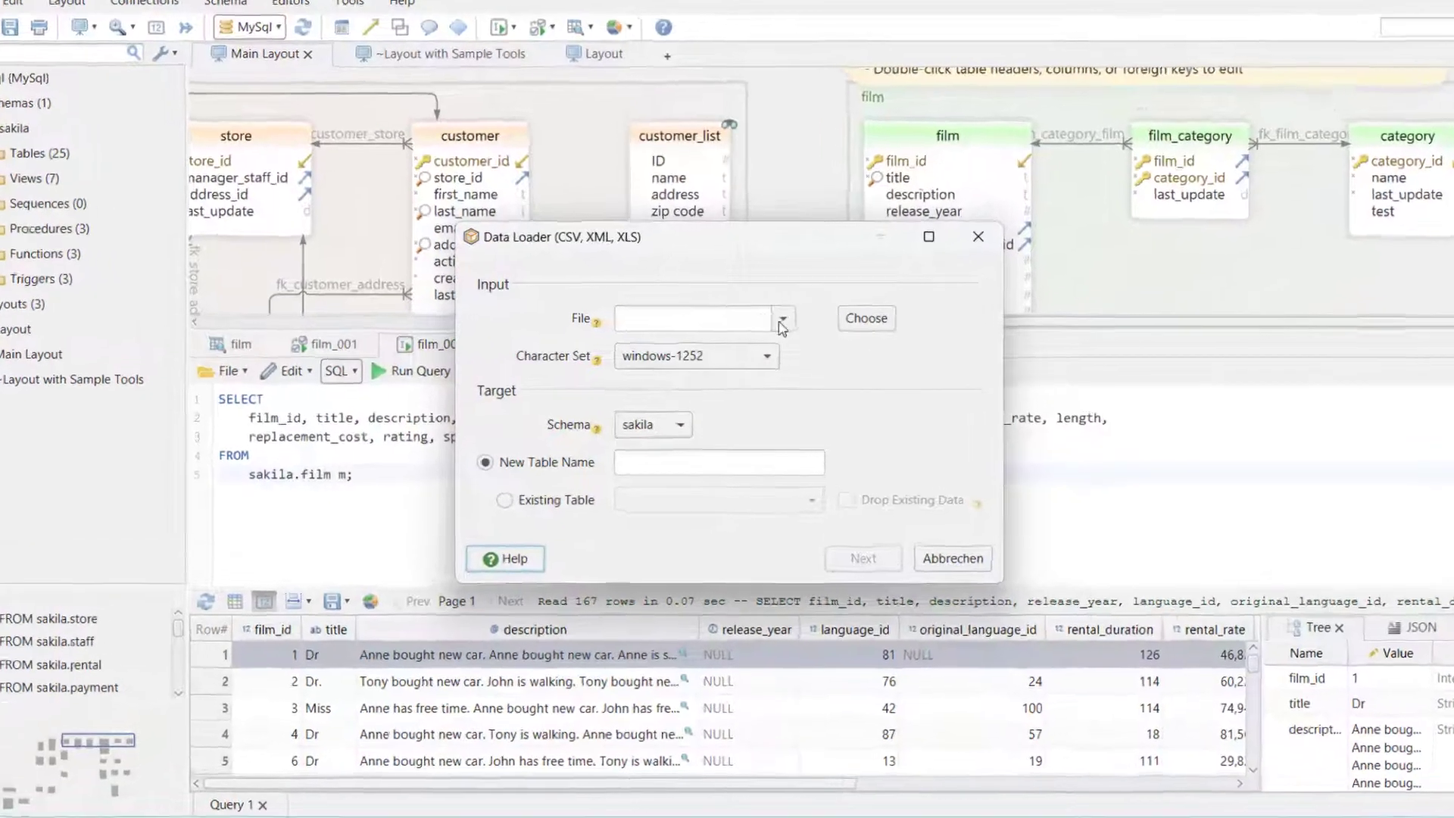
click(778, 320)
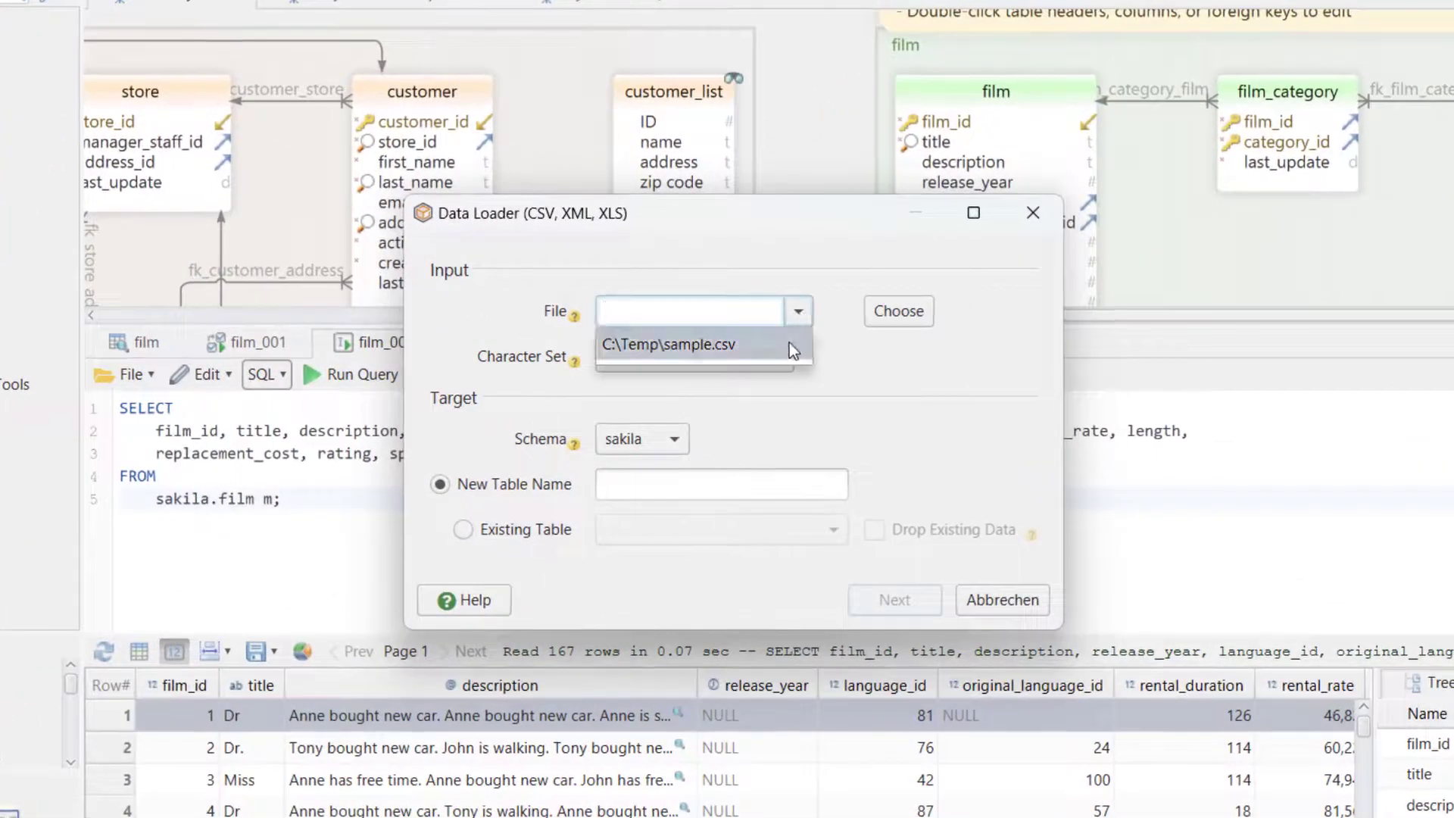
click(789, 343)
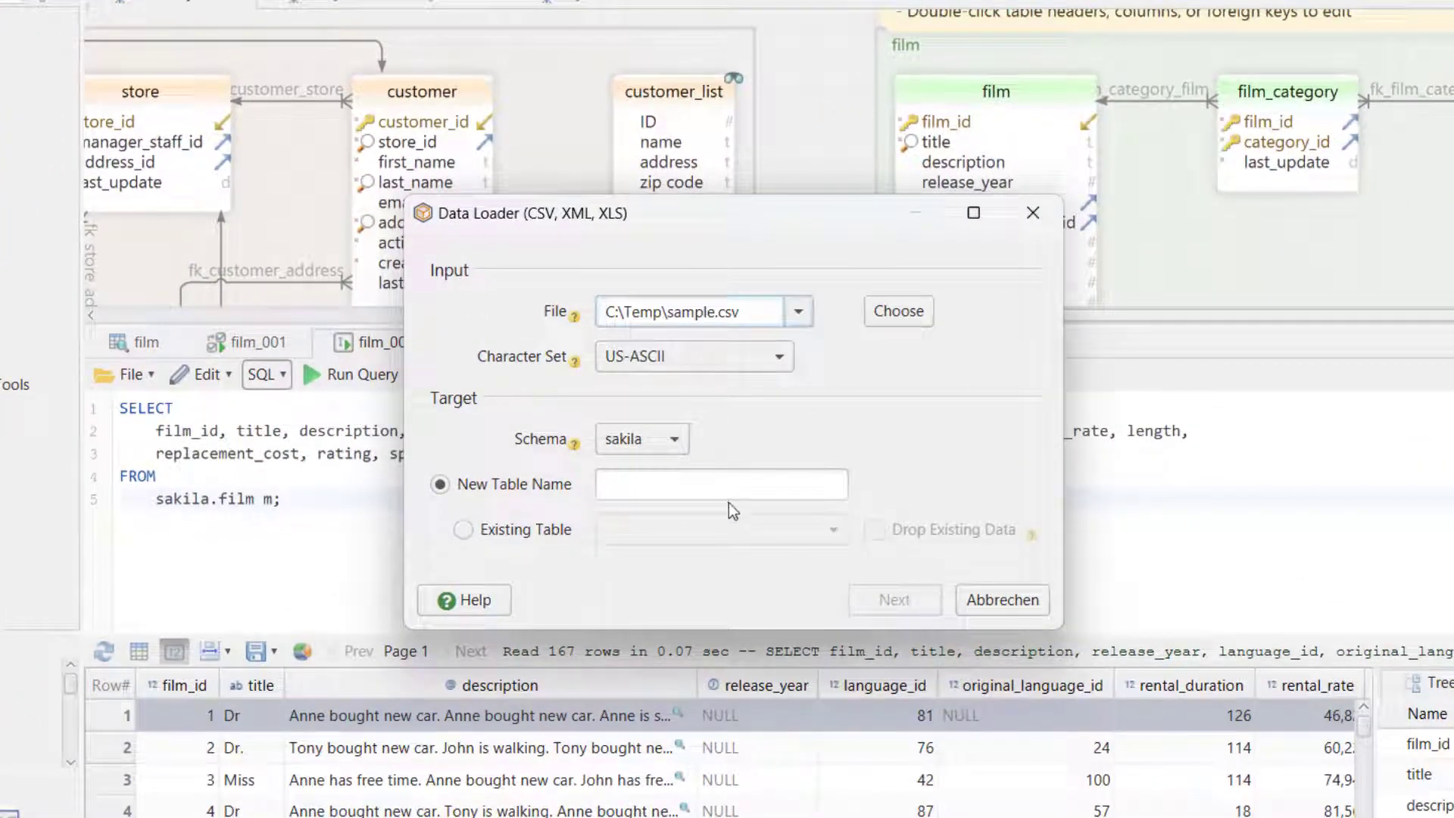
click(672, 486)
text(test)
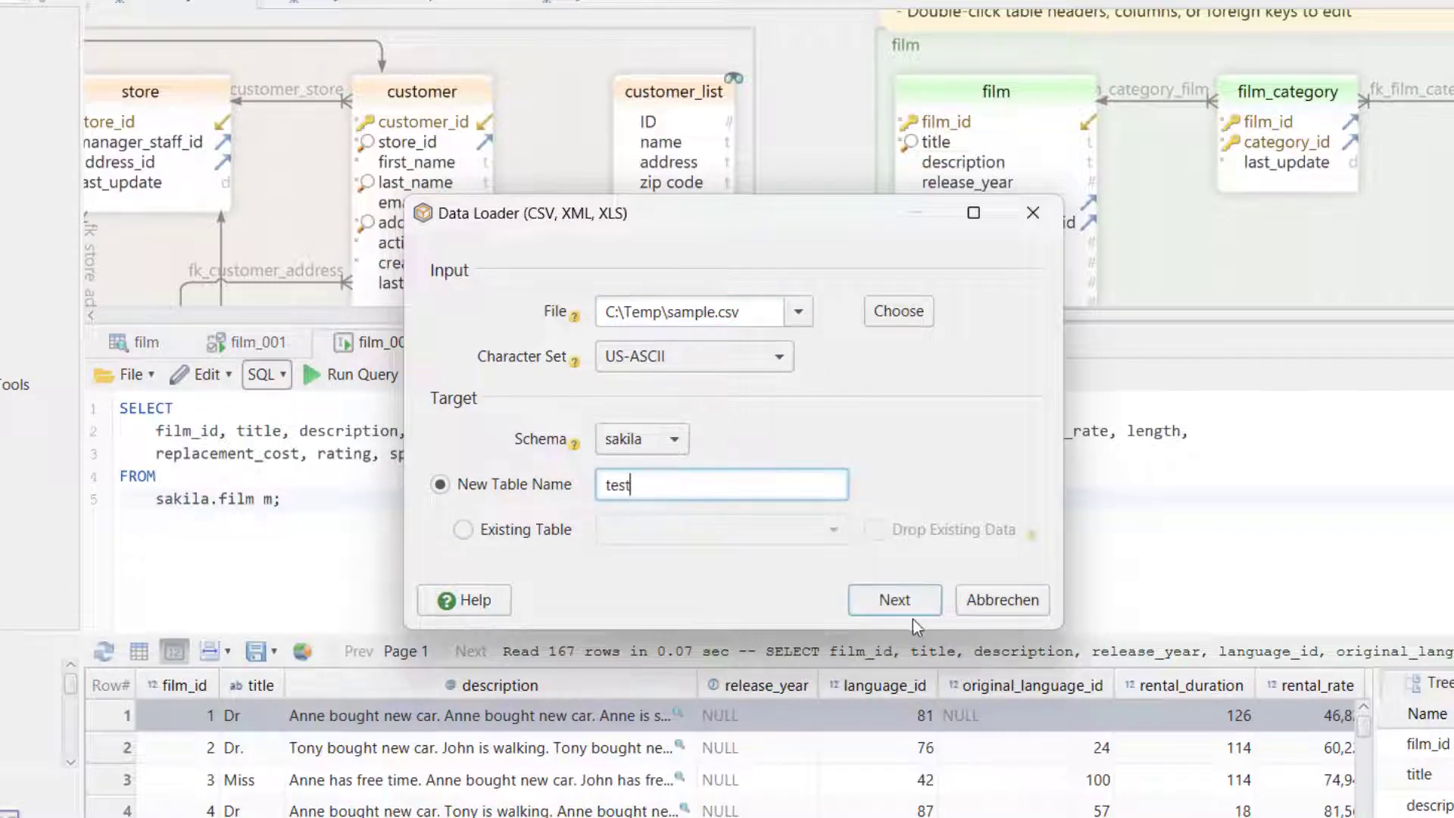
click(901, 599)
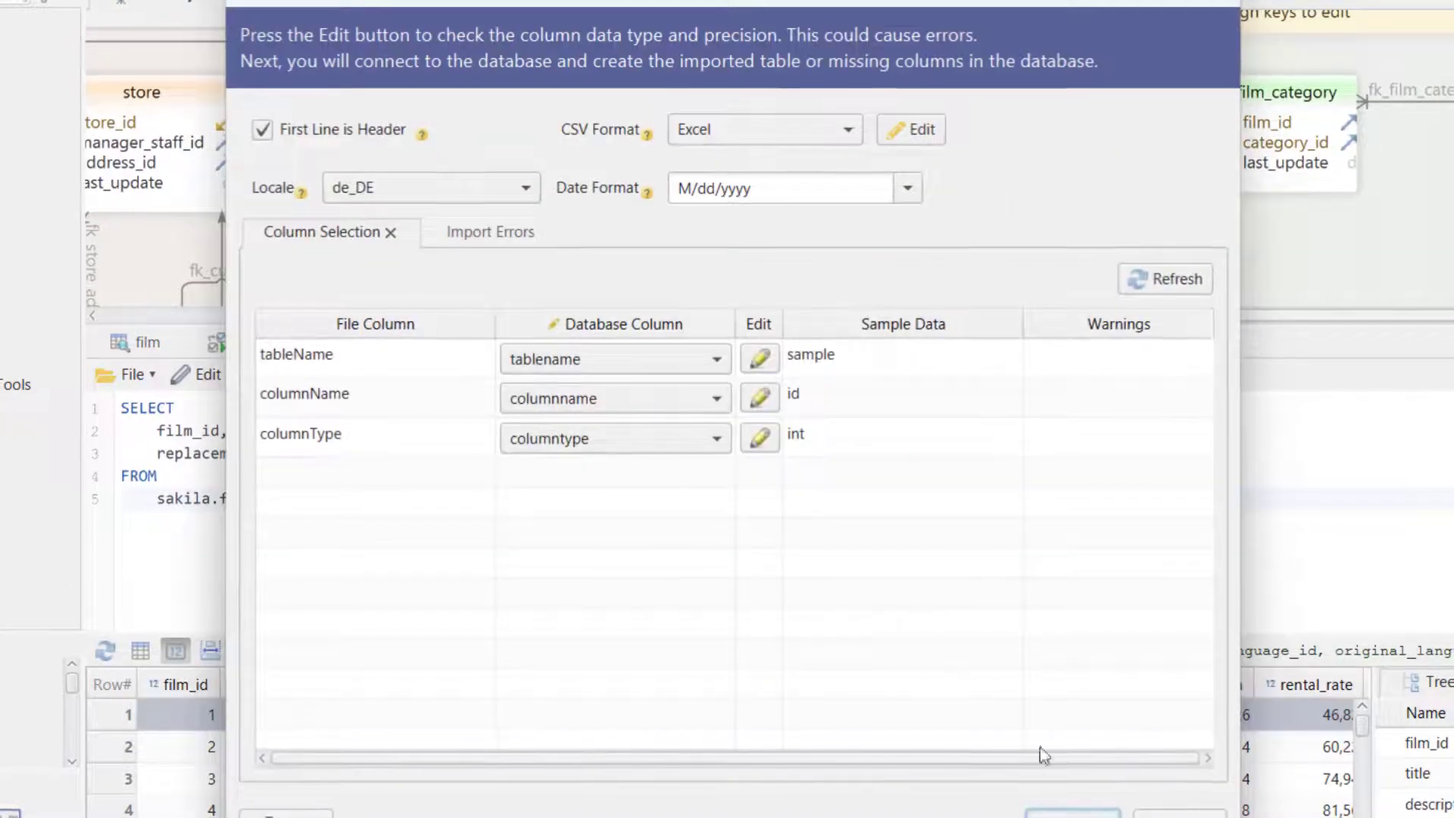